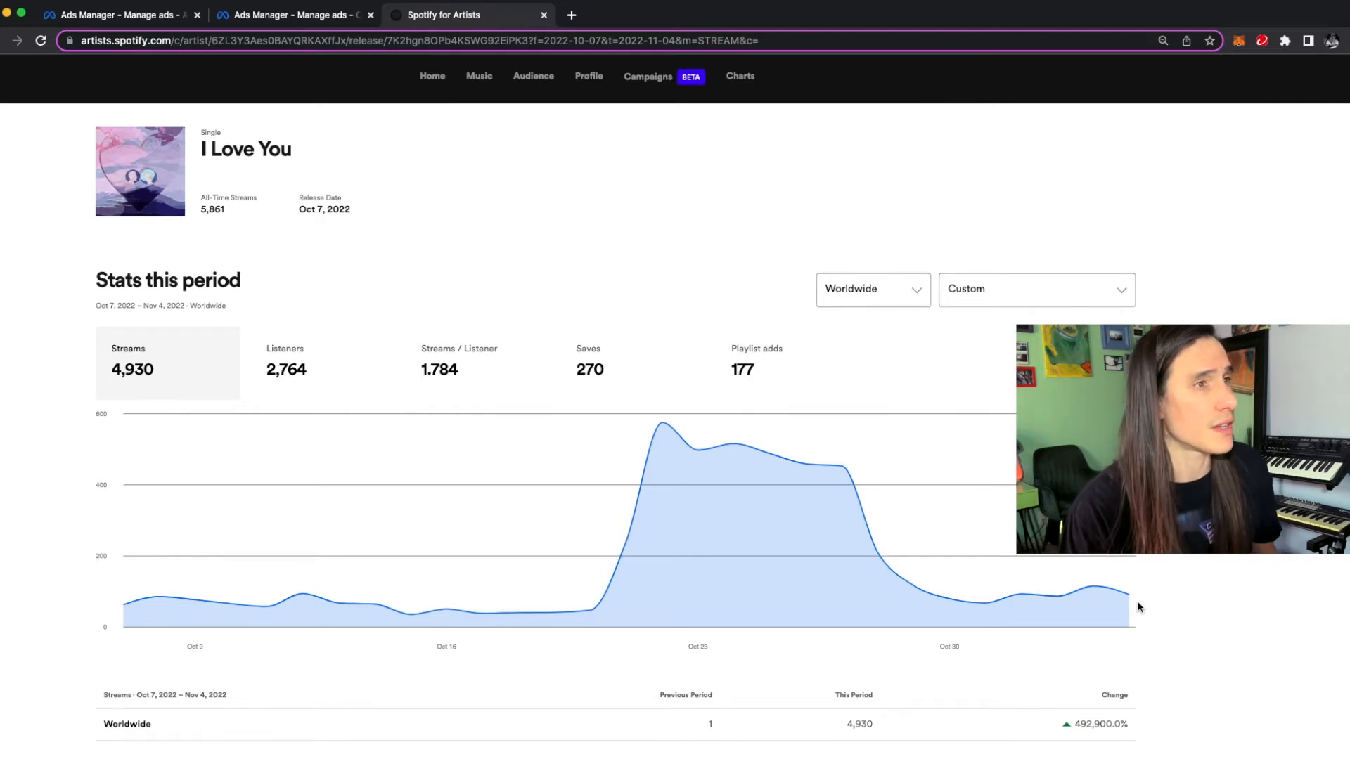
Step: Set a custom date range of 10/07/2022 to 10/20/2022 for the I Love You single's streaming stats
{"action": "mouse_move", "coordinate": [685, 458]}
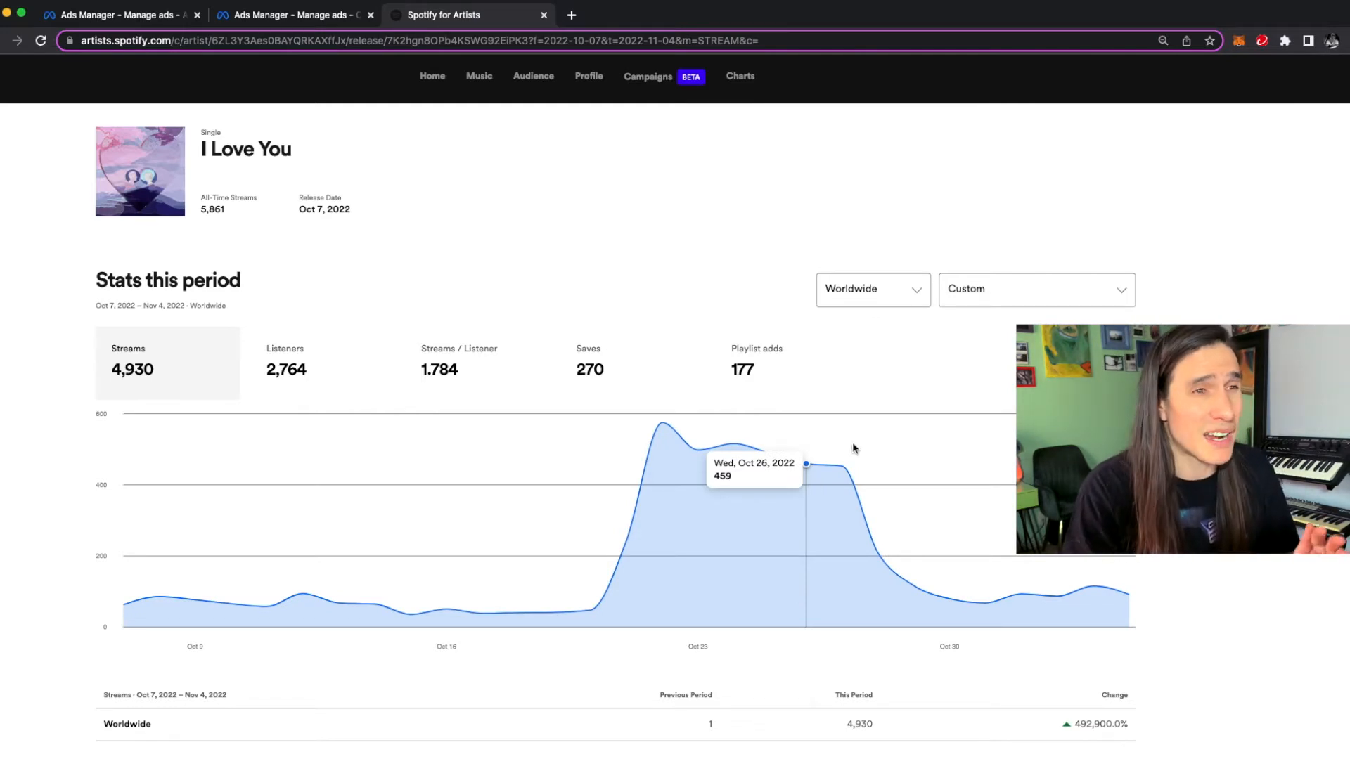
{"action": "left_click", "coordinate": [987, 299]}
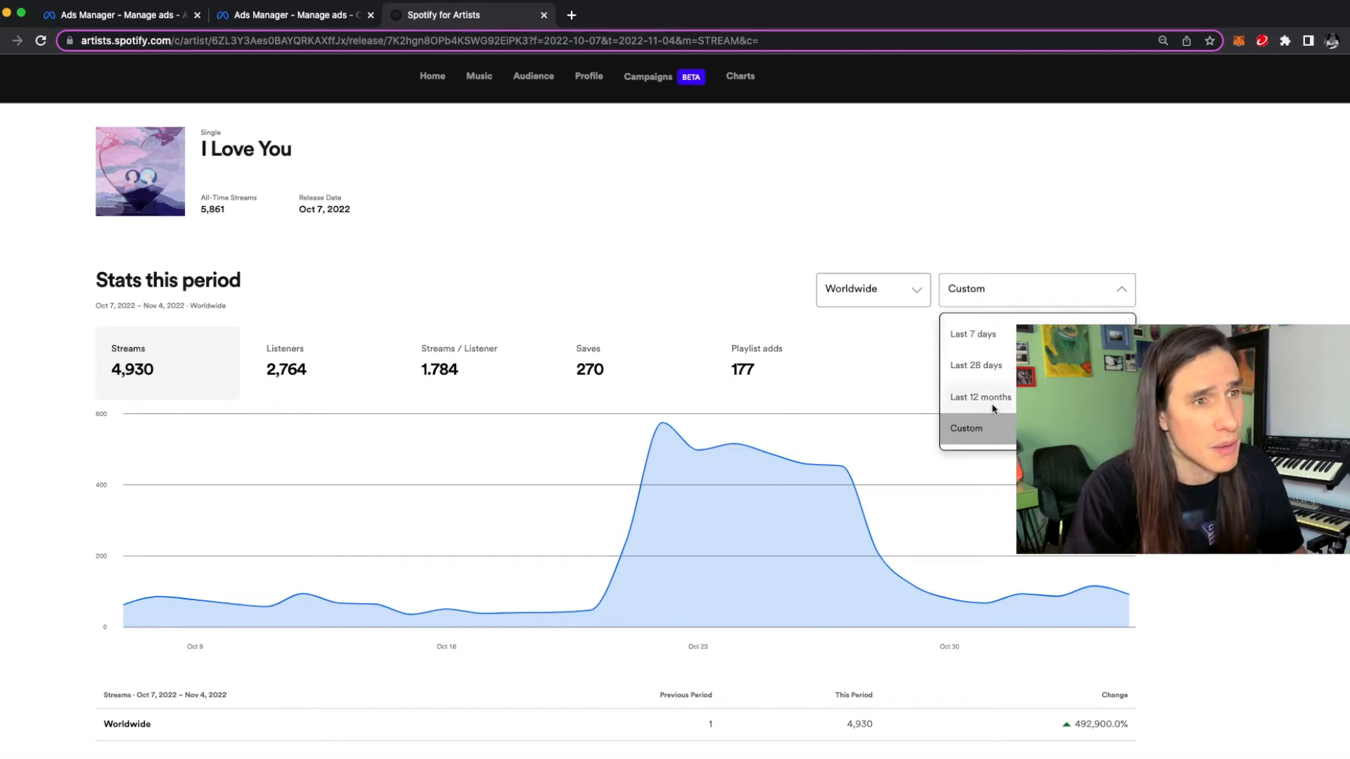
{"action": "left_click", "coordinate": [983, 431]}
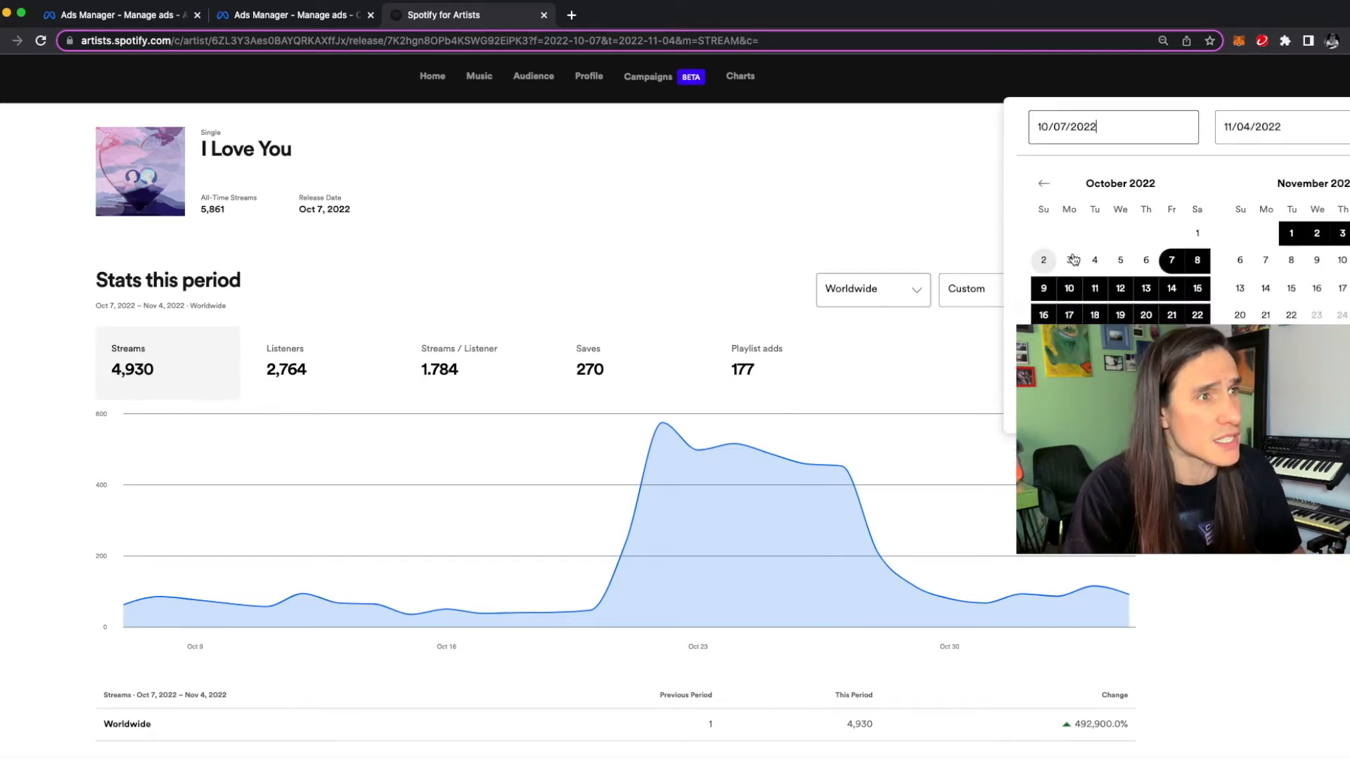
{"action": "left_click", "coordinate": [1169, 261]}
{"action": "left_click", "coordinate": [1166, 316]}
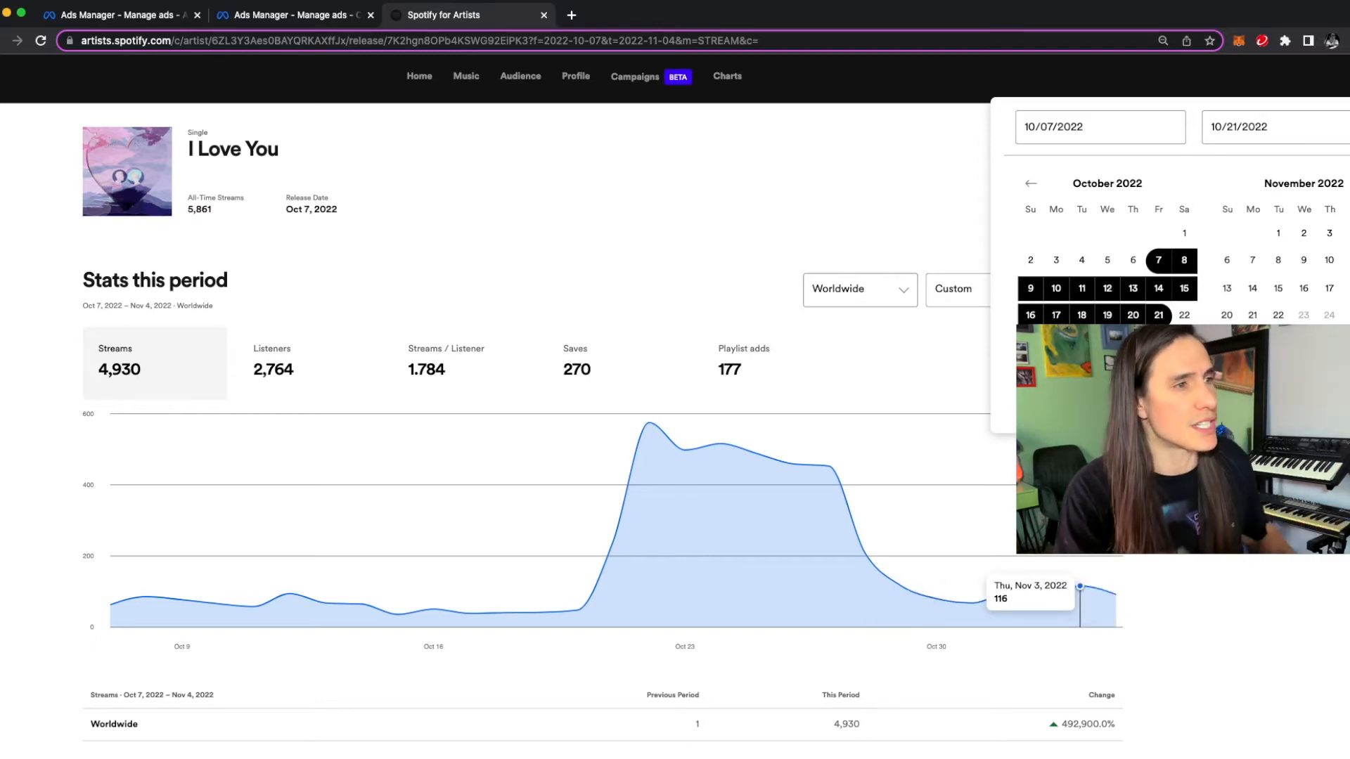
{"action": "scroll", "coordinate": [1080, 591], "scroll_direction": "right", "scroll_amount": 3}
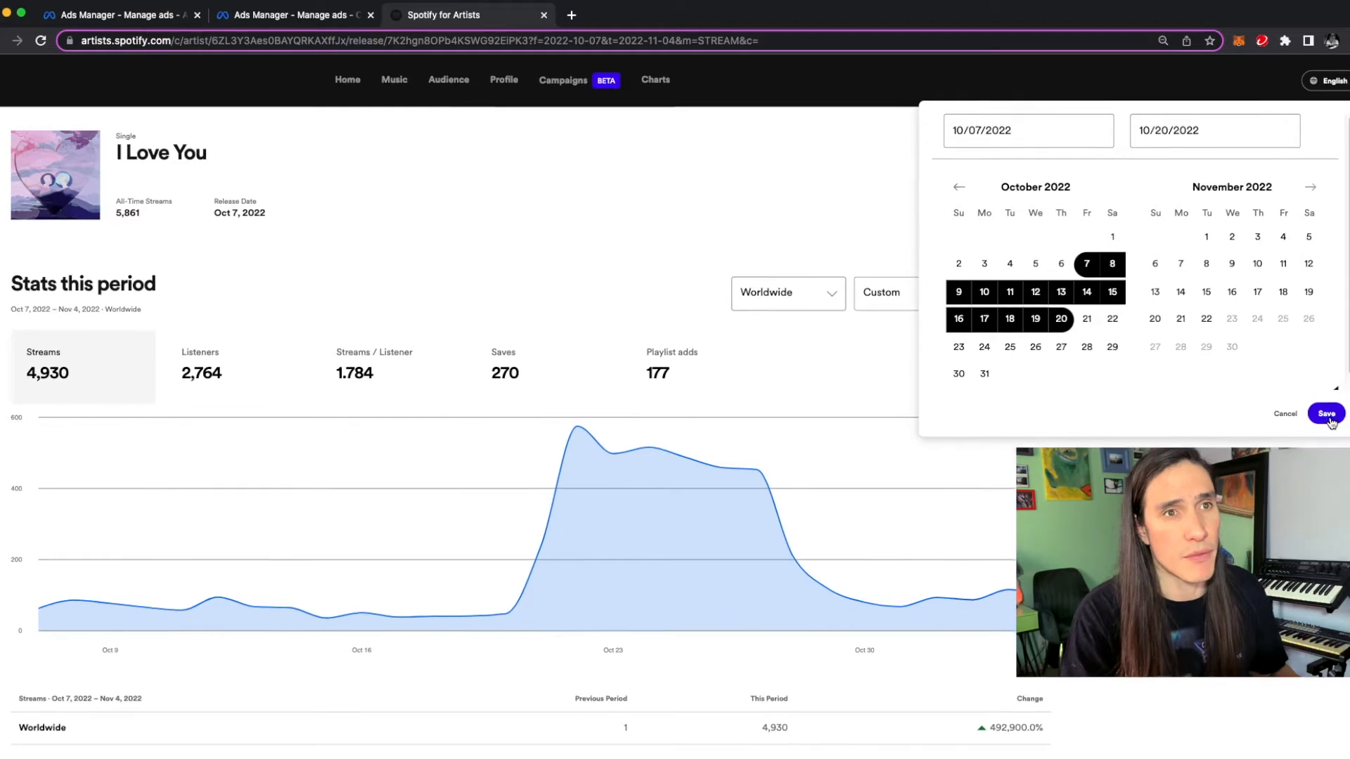
{"action": "left_click", "coordinate": [1328, 415]}
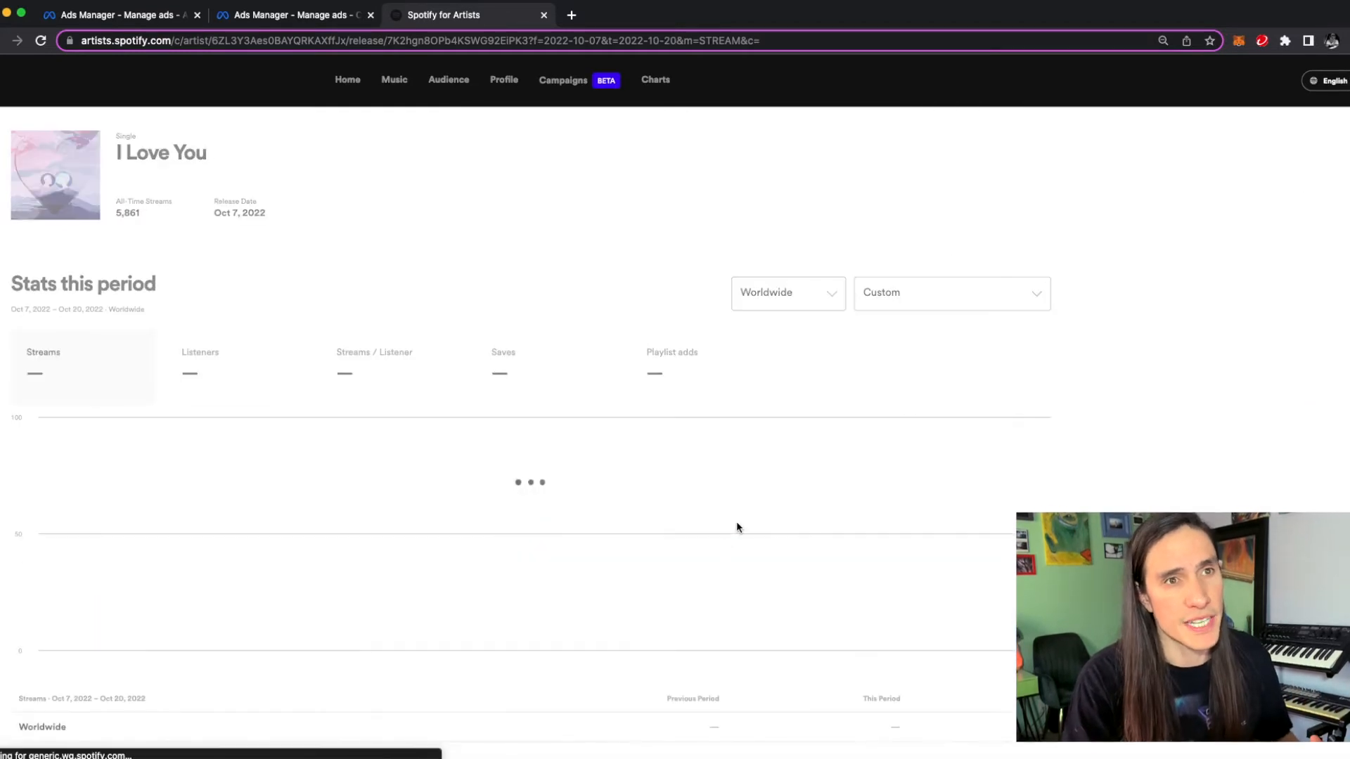
{"action": "scroll", "coordinate": [418, 576], "scroll_direction": "left", "scroll_amount": 1}
{"action": "scroll", "coordinate": [418, 577], "scroll_direction": "up", "scroll_amount": 2}
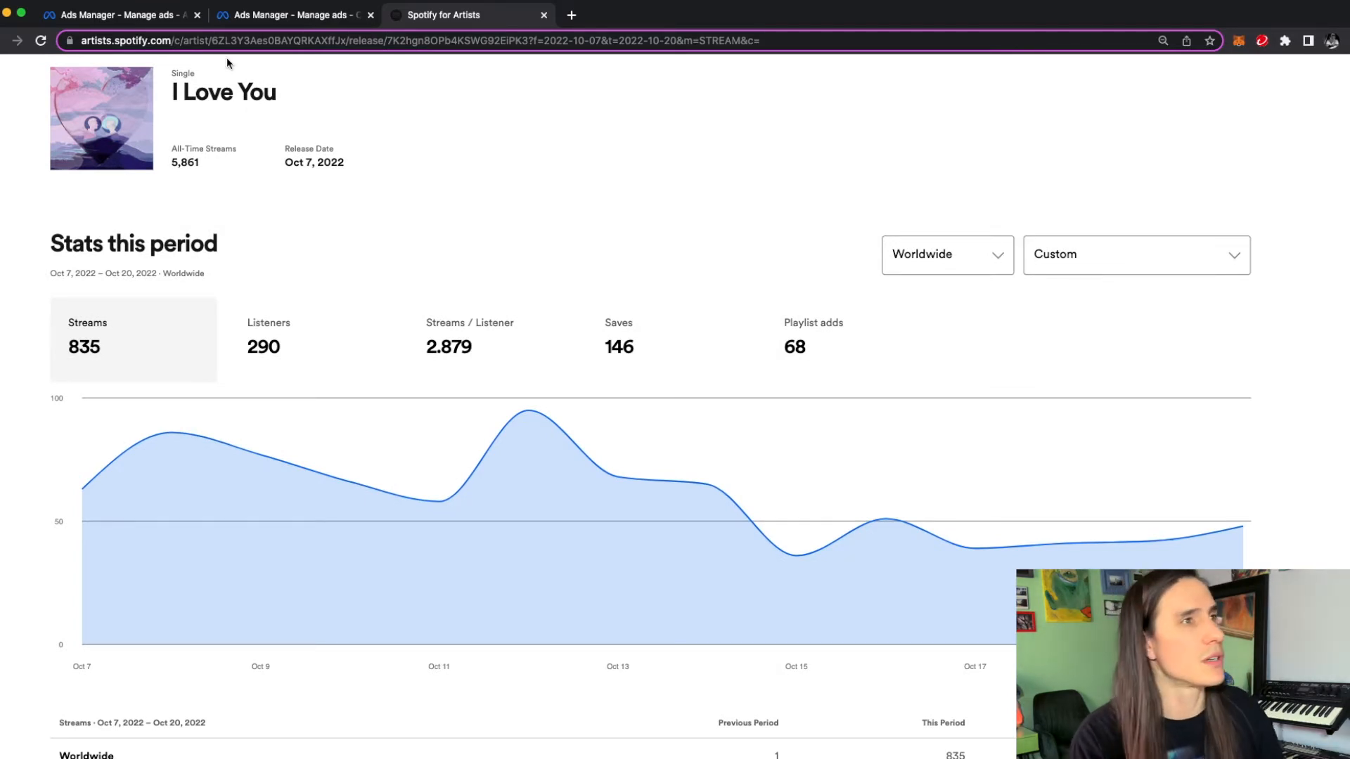
Step: Switch to Ads Manager and examine the I Love You ad sets' results, reach, cost per result, amount spent and cost per click
{"action": "left_click", "coordinate": [144, 15]}
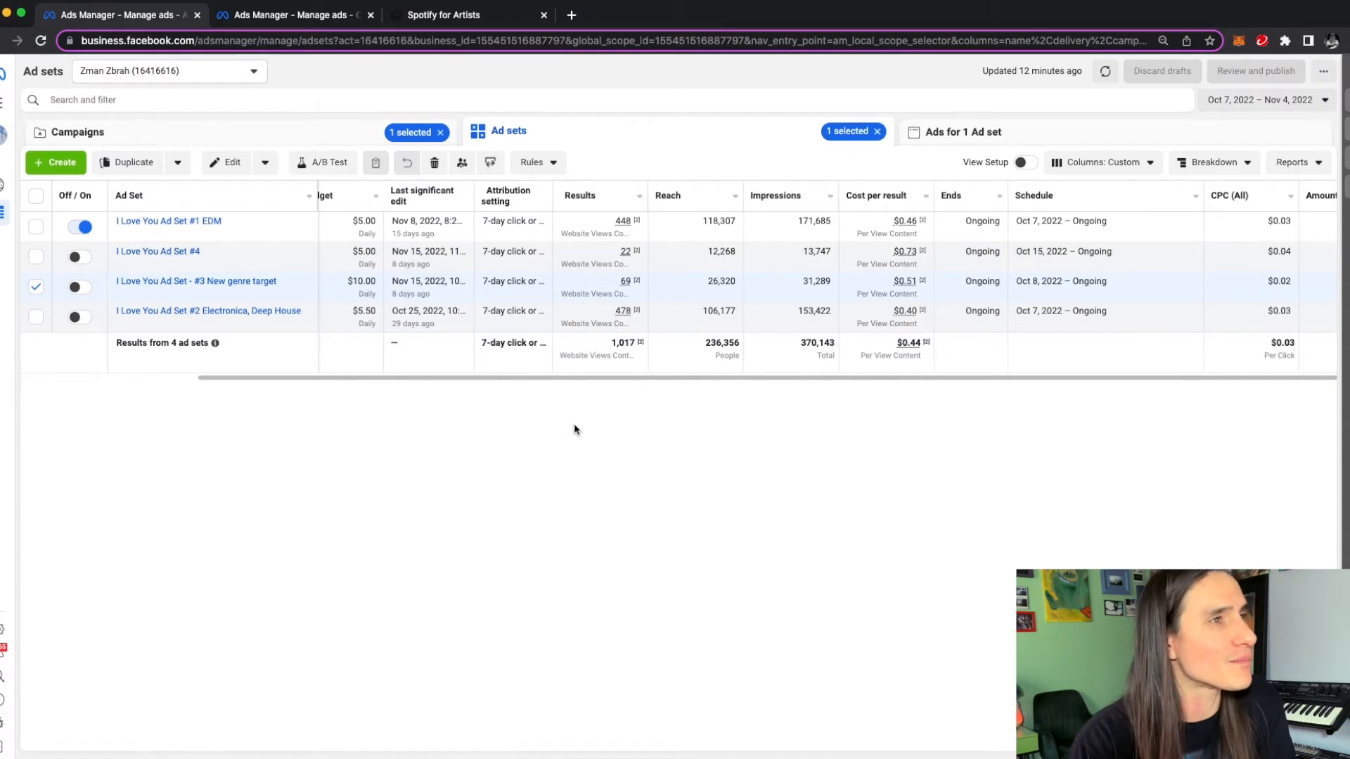
{"action": "left_click_drag", "start_coordinate": [580, 371], "coordinate": [577, 375]}
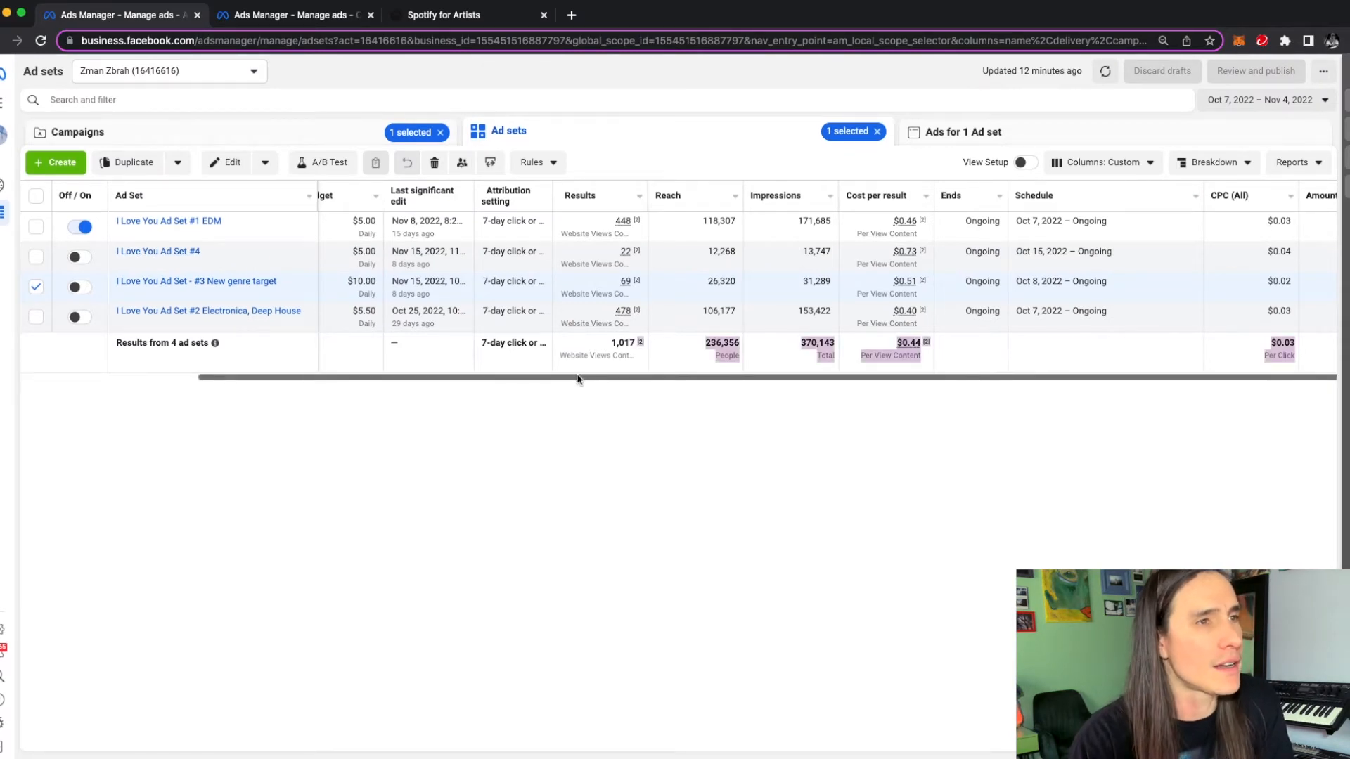
{"action": "scroll", "coordinate": [950, 381], "scroll_direction": "left", "scroll_amount": 2}
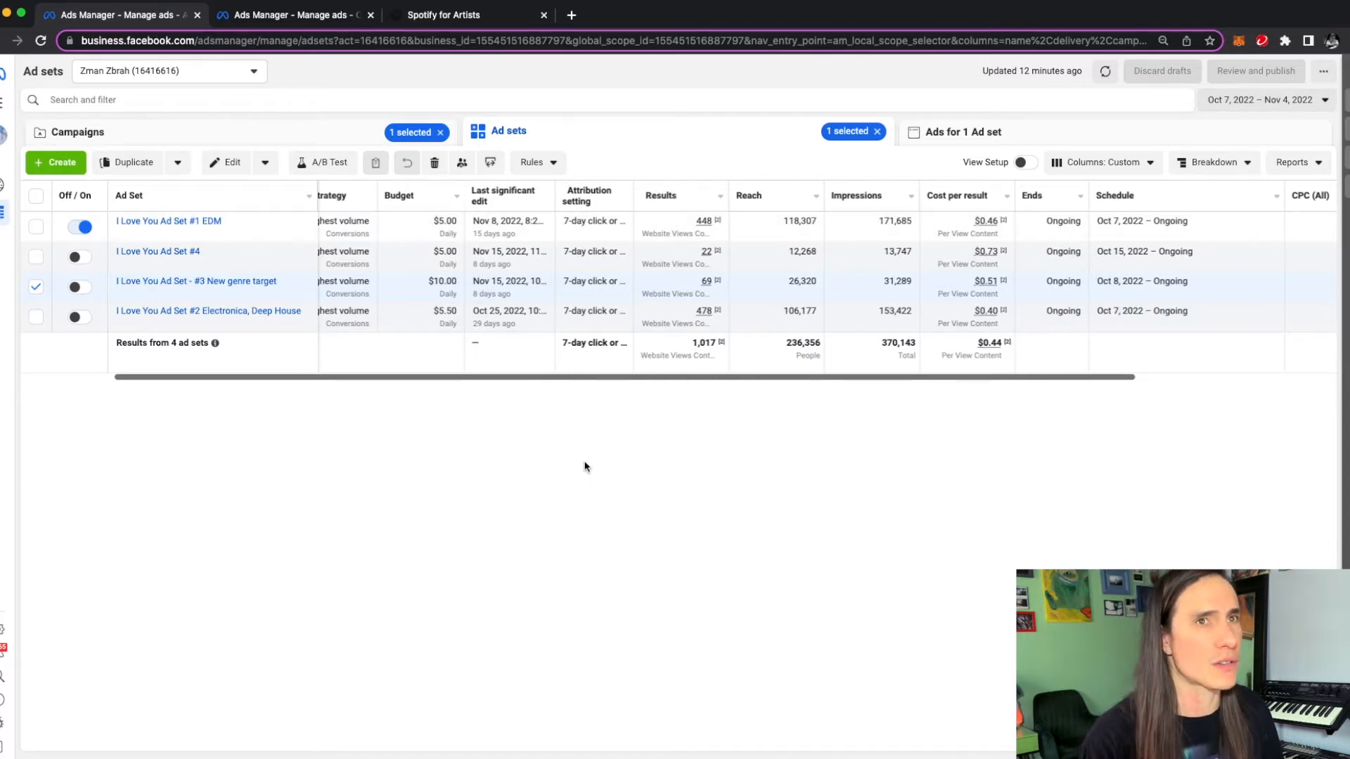
{"action": "scroll", "coordinate": [584, 465], "scroll_direction": "up", "scroll_amount": 5}
{"action": "scroll", "coordinate": [584, 466], "scroll_direction": "right", "scroll_amount": 6}
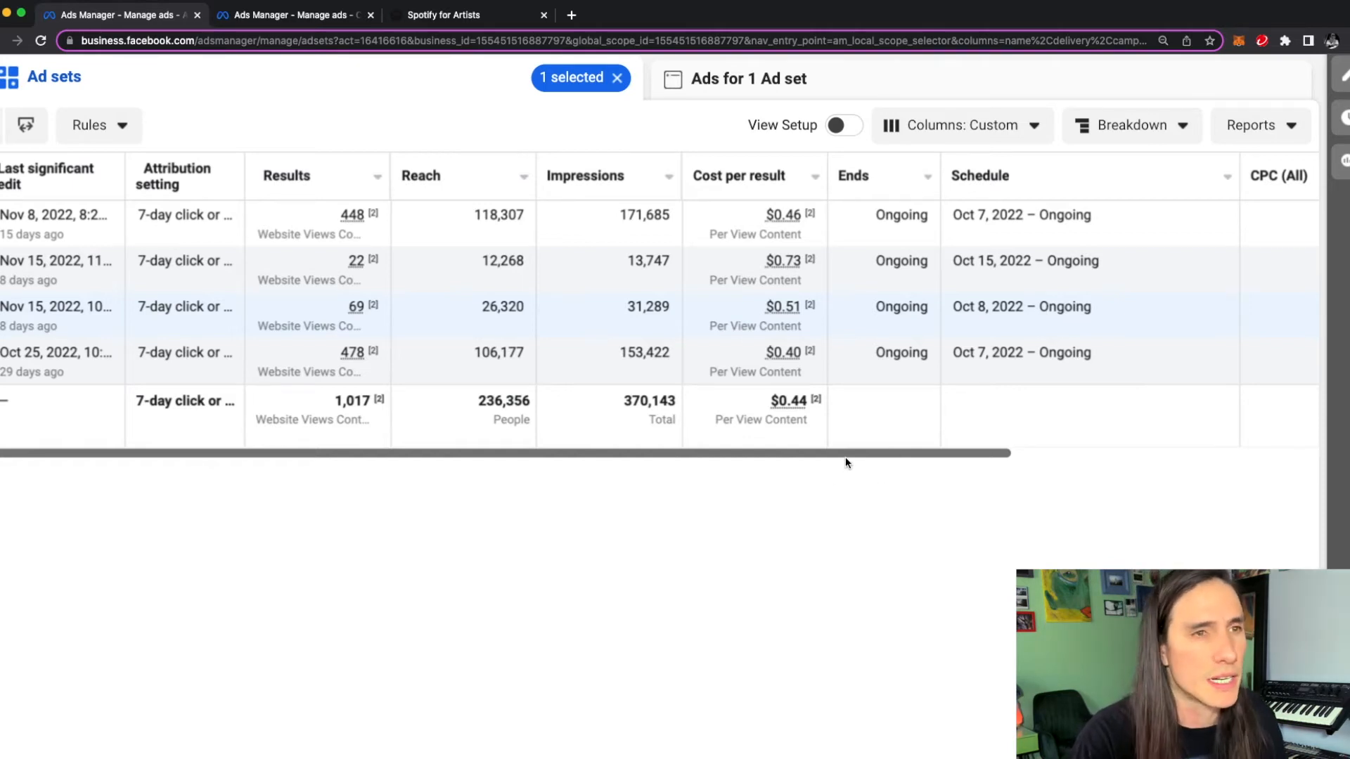
{"action": "scroll", "coordinate": [847, 459], "scroll_direction": "right", "scroll_amount": 5}
{"action": "scroll", "coordinate": [1012, 445], "scroll_direction": "right", "scroll_amount": 5}
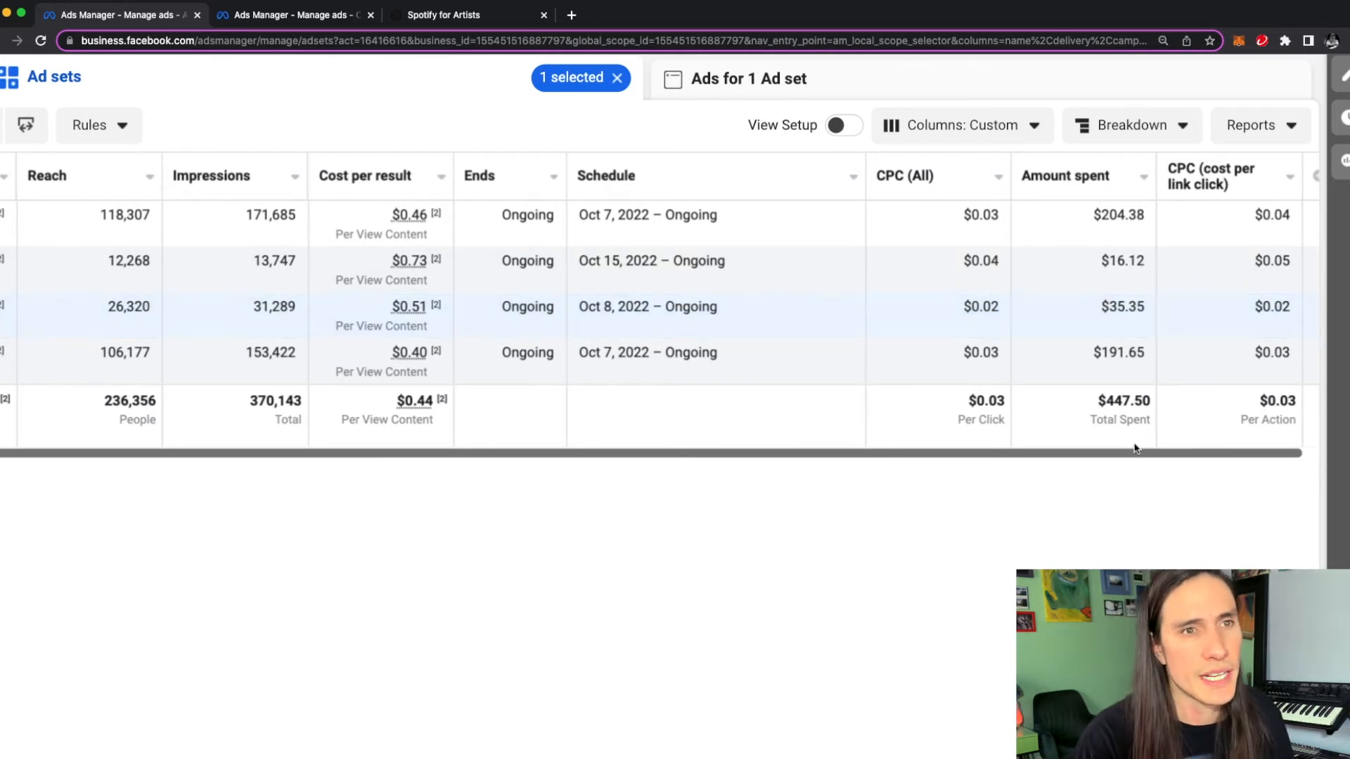
{"action": "scroll", "coordinate": [1135, 448], "scroll_direction": "right", "scroll_amount": 1}
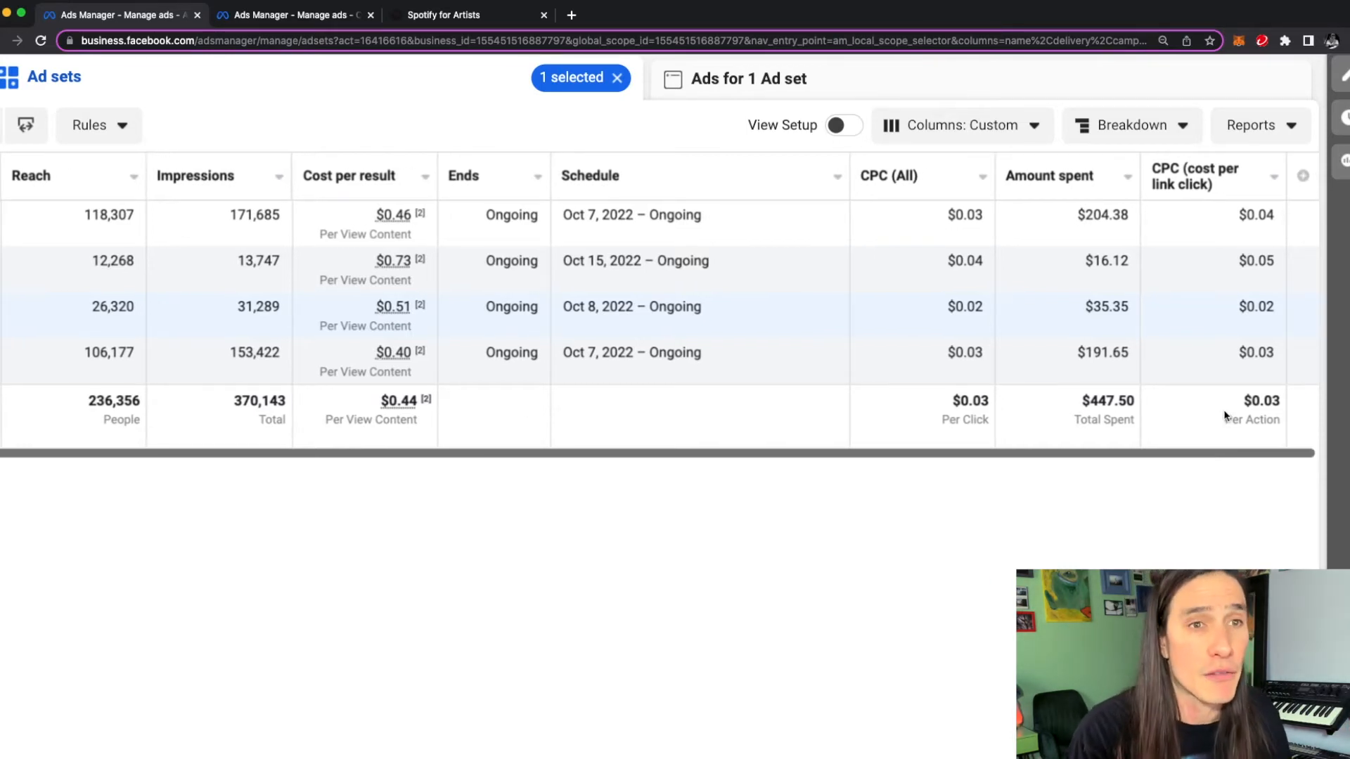
{"action": "mouse_move", "coordinate": [1213, 185]}
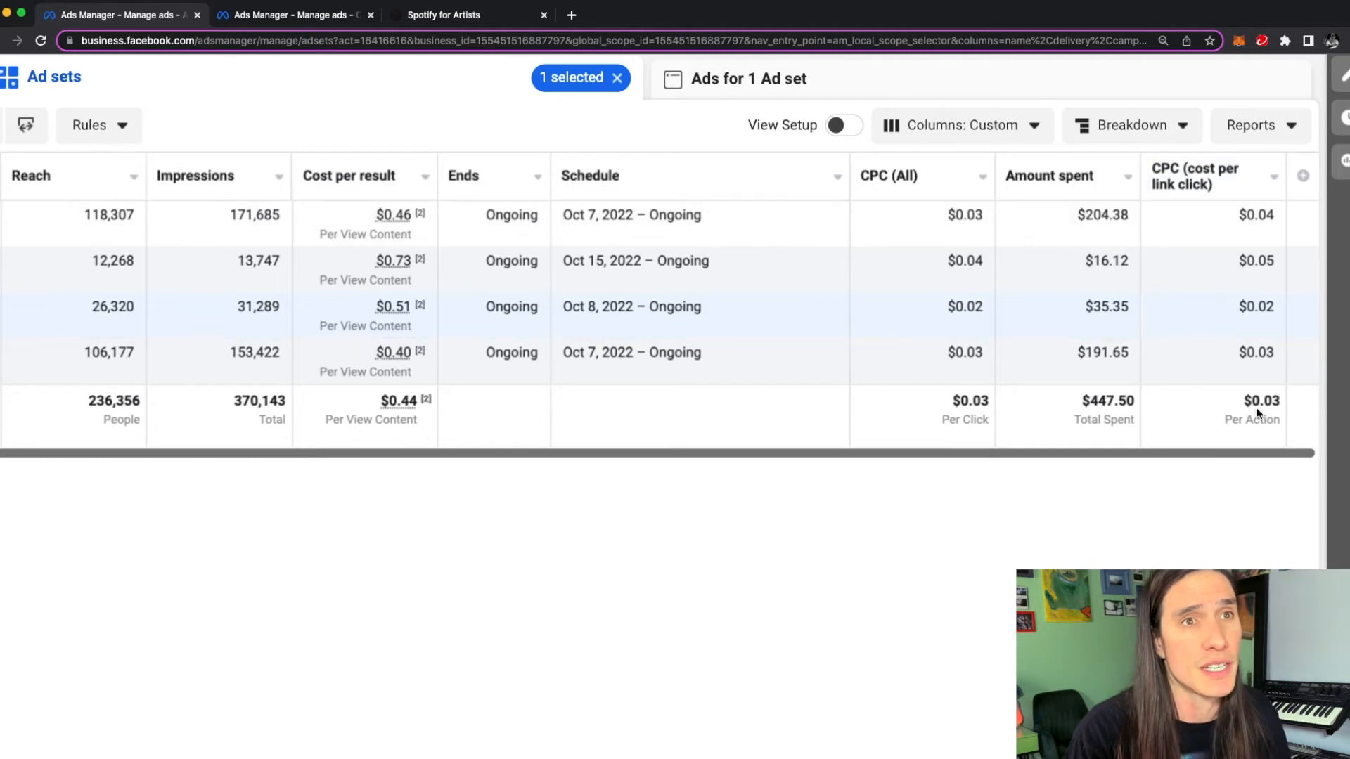
{"action": "scroll", "coordinate": [960, 455], "scroll_direction": "left", "scroll_amount": 3}
{"action": "left_click_drag", "start_coordinate": [923, 460], "coordinate": [673, 450]}
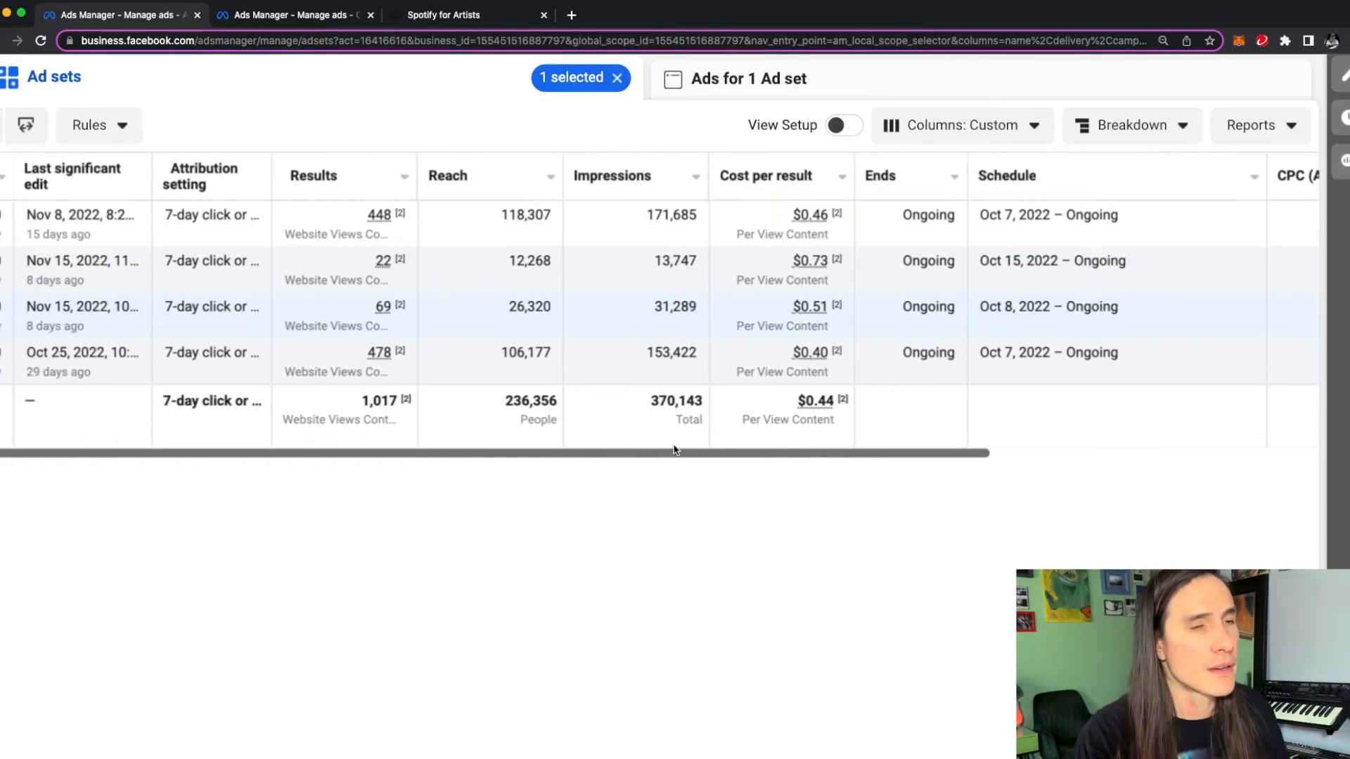
{"action": "key", "text": "super+minus"}
{"action": "key", "text": "super+minus"}
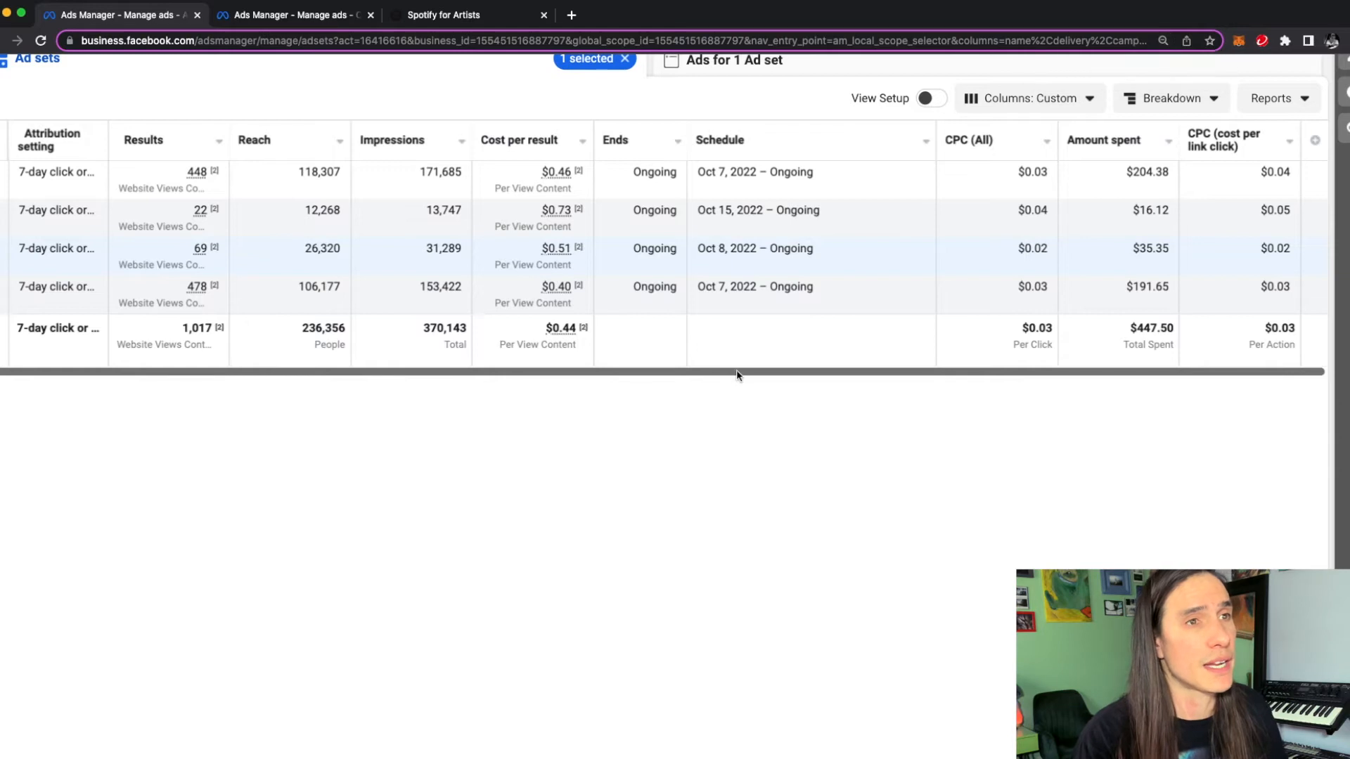
{"action": "scroll", "coordinate": [401, 425], "scroll_direction": "left", "scroll_amount": 10}
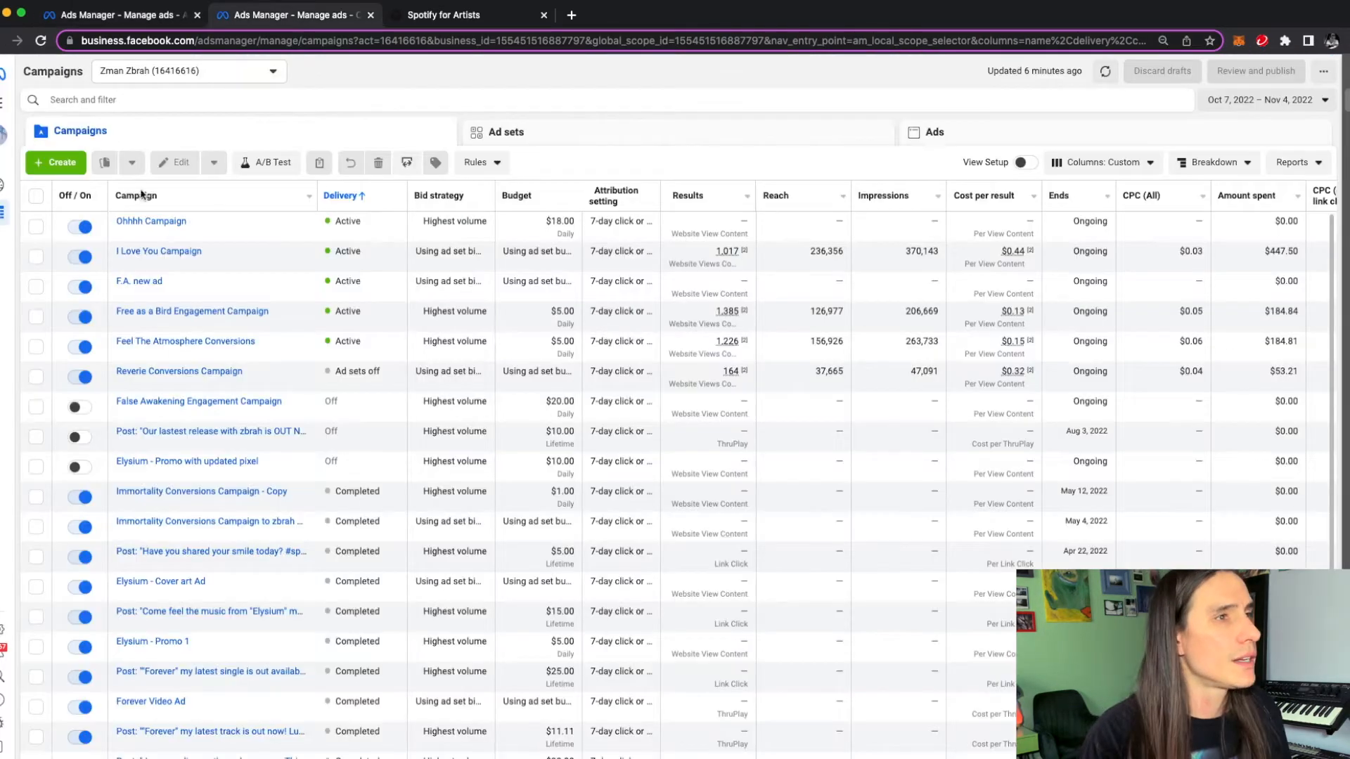
Step: Create a new auction campaign with the Engagement objective from the campaigns list
{"action": "key", "text": "super+minus"}
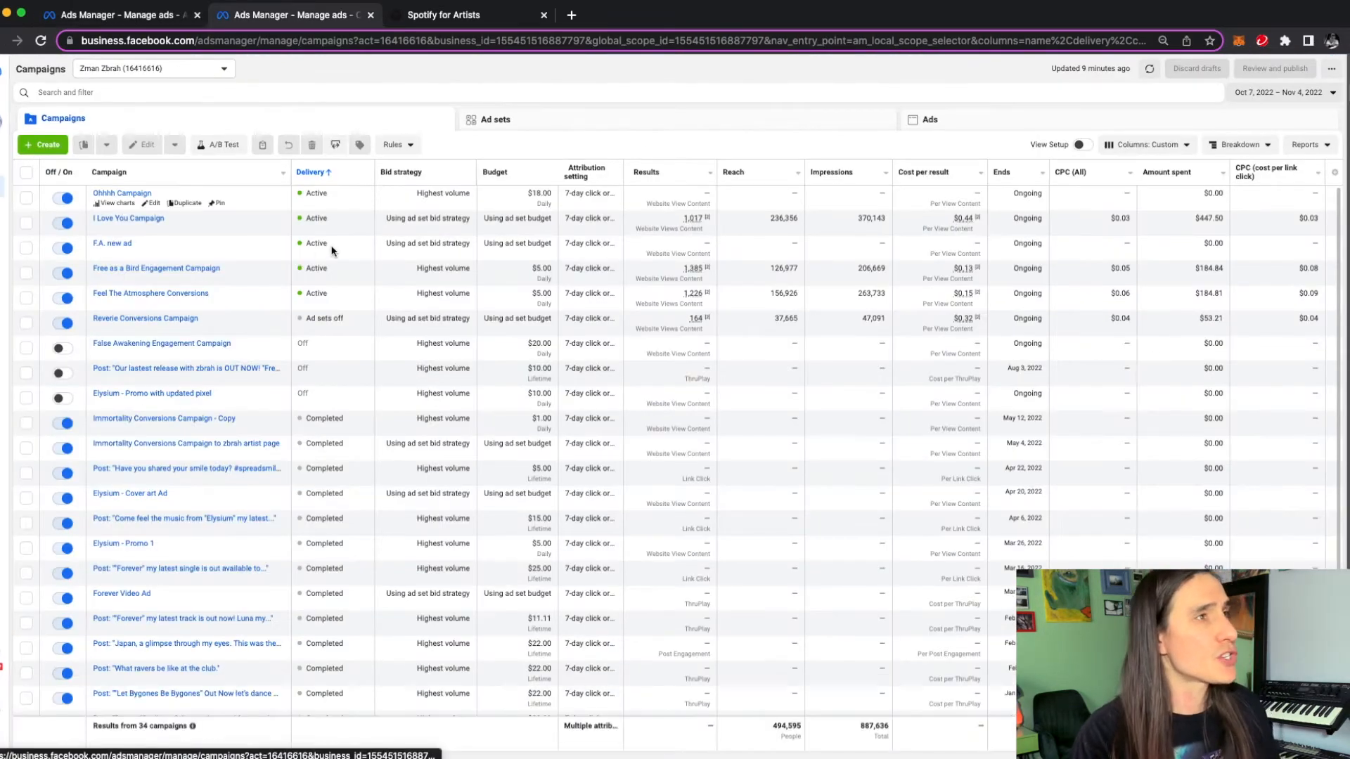
{"action": "left_click", "coordinate": [55, 150]}
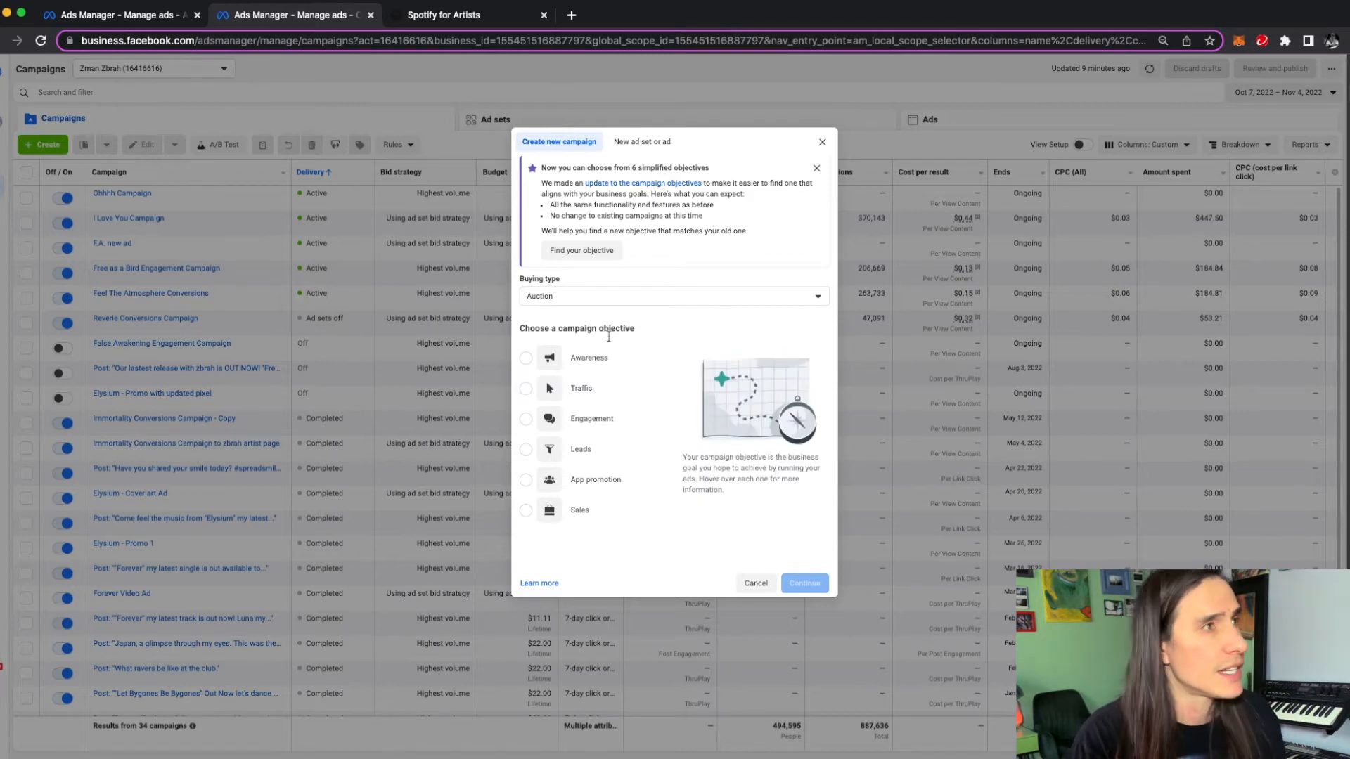
{"action": "left_click", "coordinate": [577, 422]}
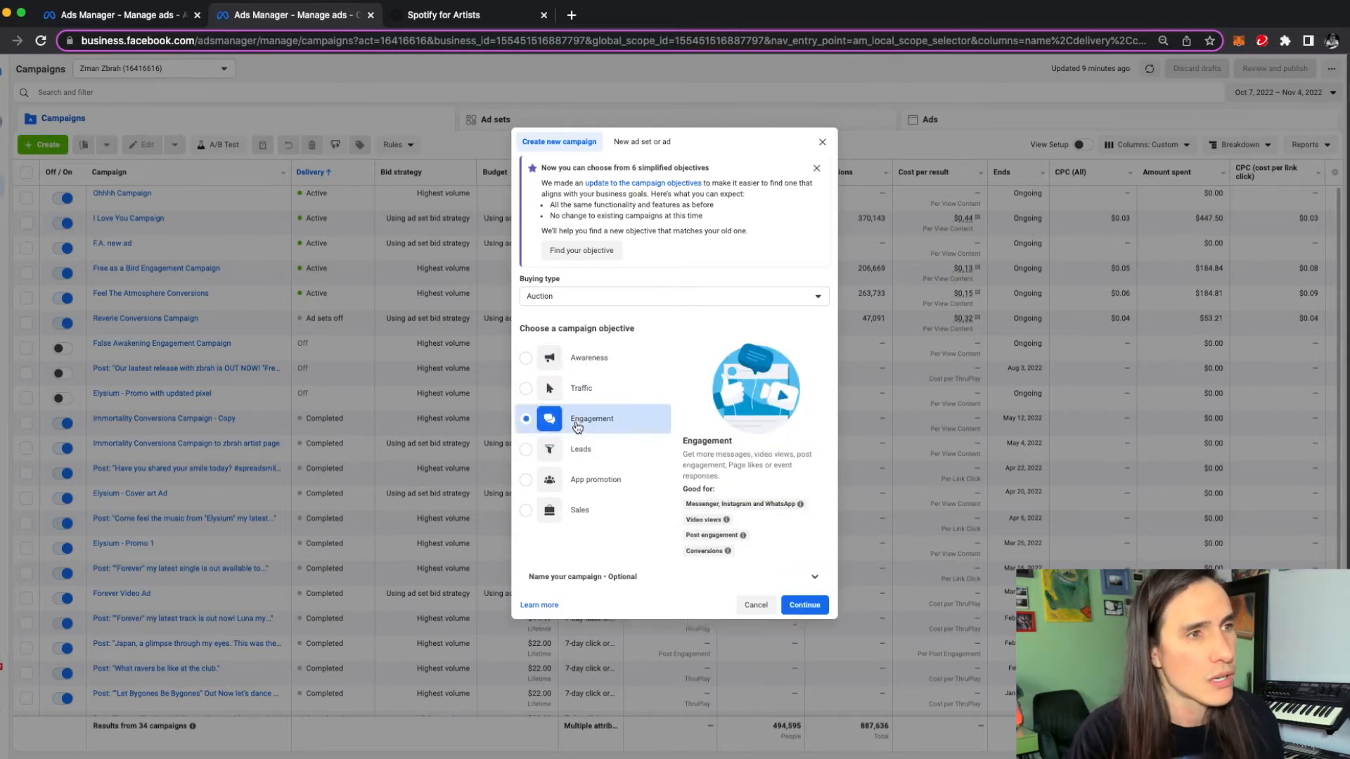
{"action": "left_click", "coordinate": [814, 598]}
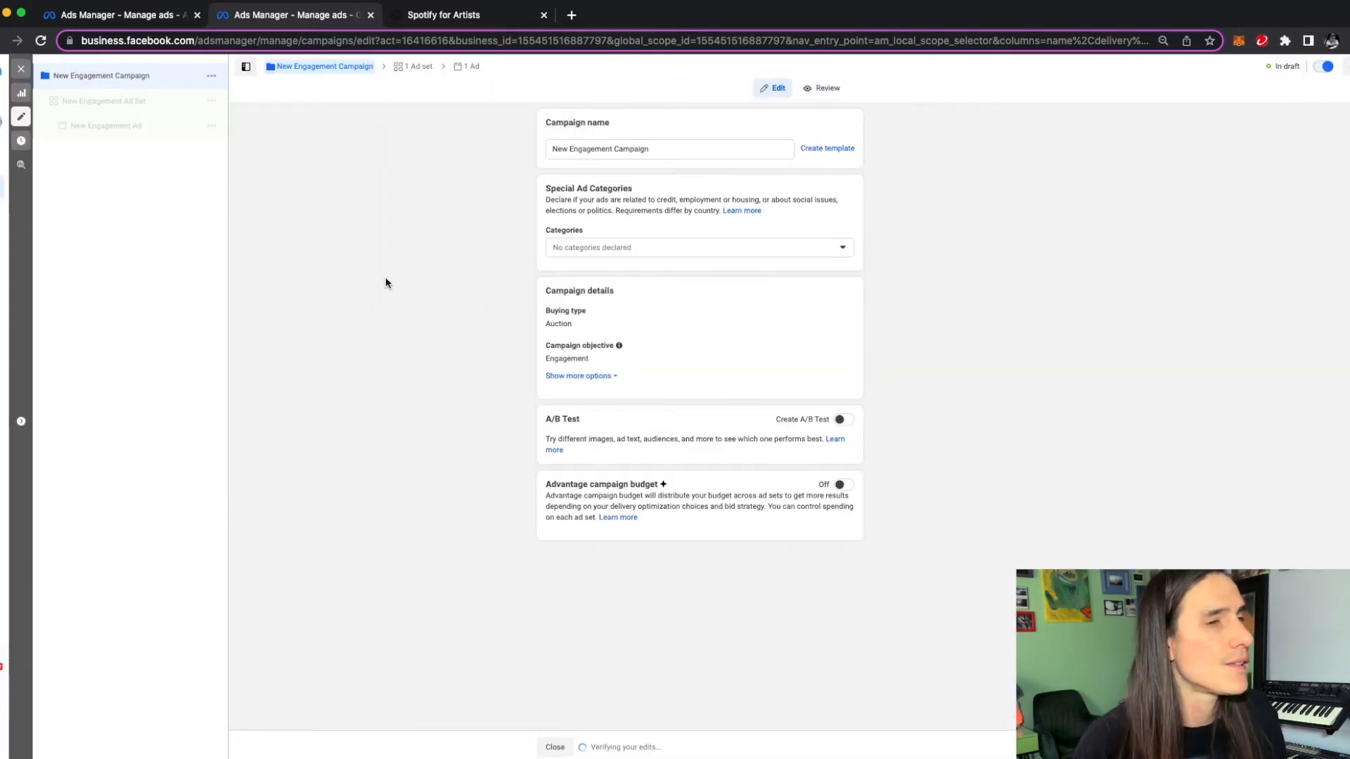
Step: Name the campaign "I love you ... .again"
{"action": "triple_click", "coordinate": [593, 148]}
{"action": "scroll", "coordinate": [592, 148], "scroll_direction": "up", "scroll_amount": 5}
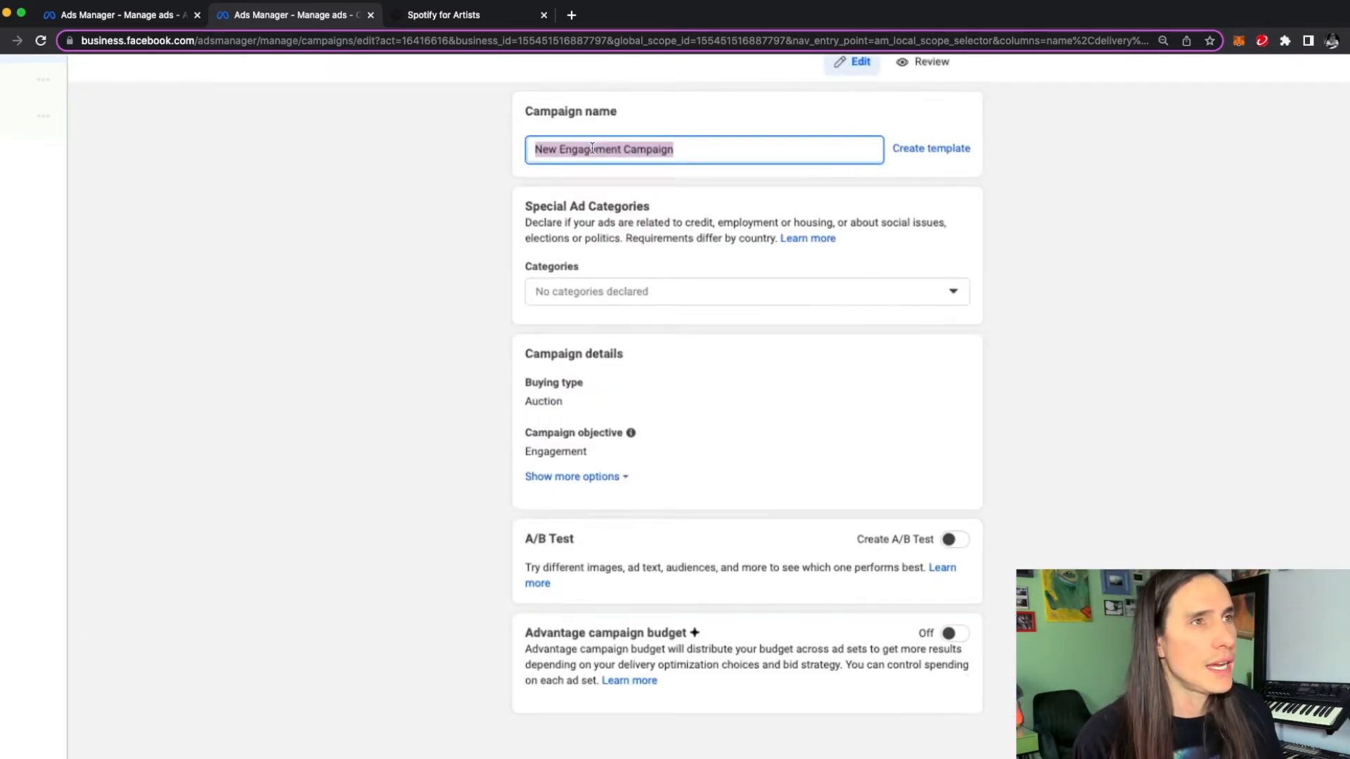
{"action": "type", "text": "I l"}
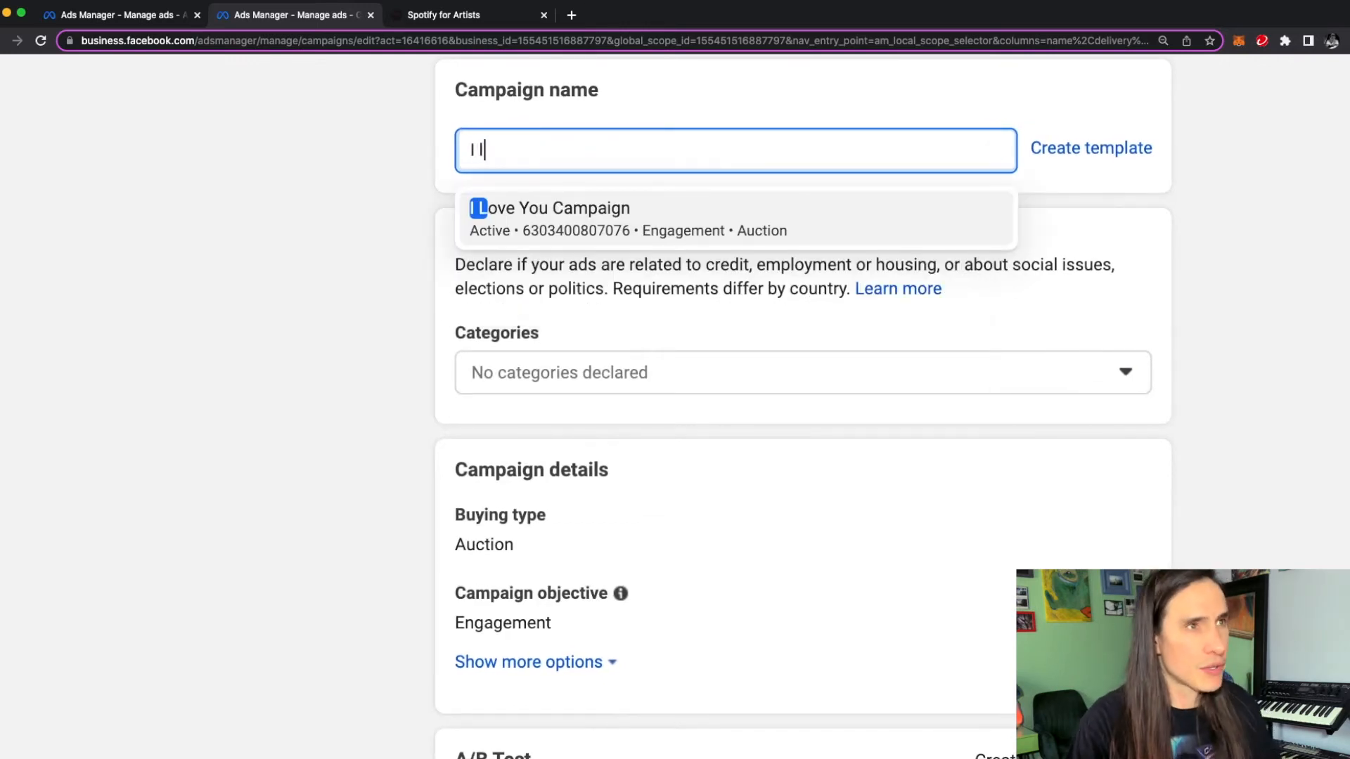
{"action": "type", "text": "ove you ... .a"}
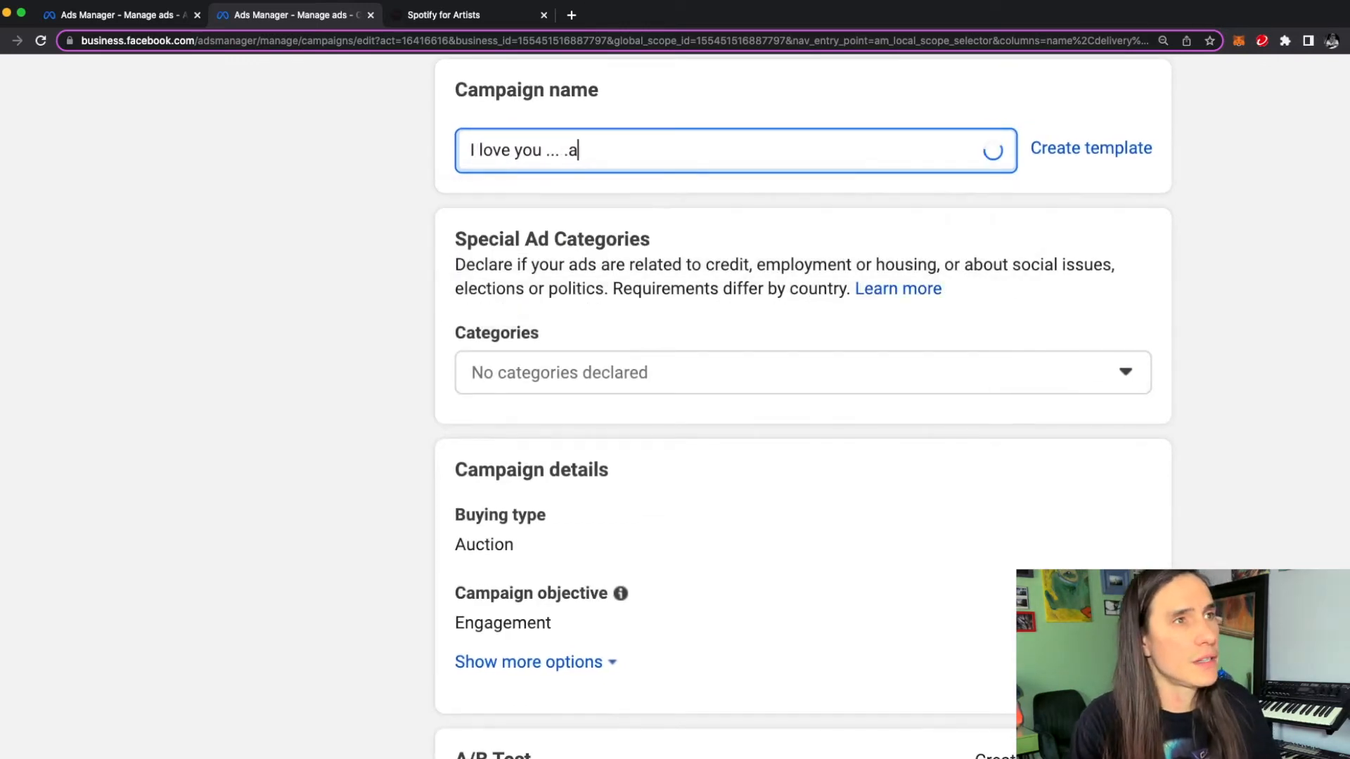
{"action": "type", "text": "gain"}
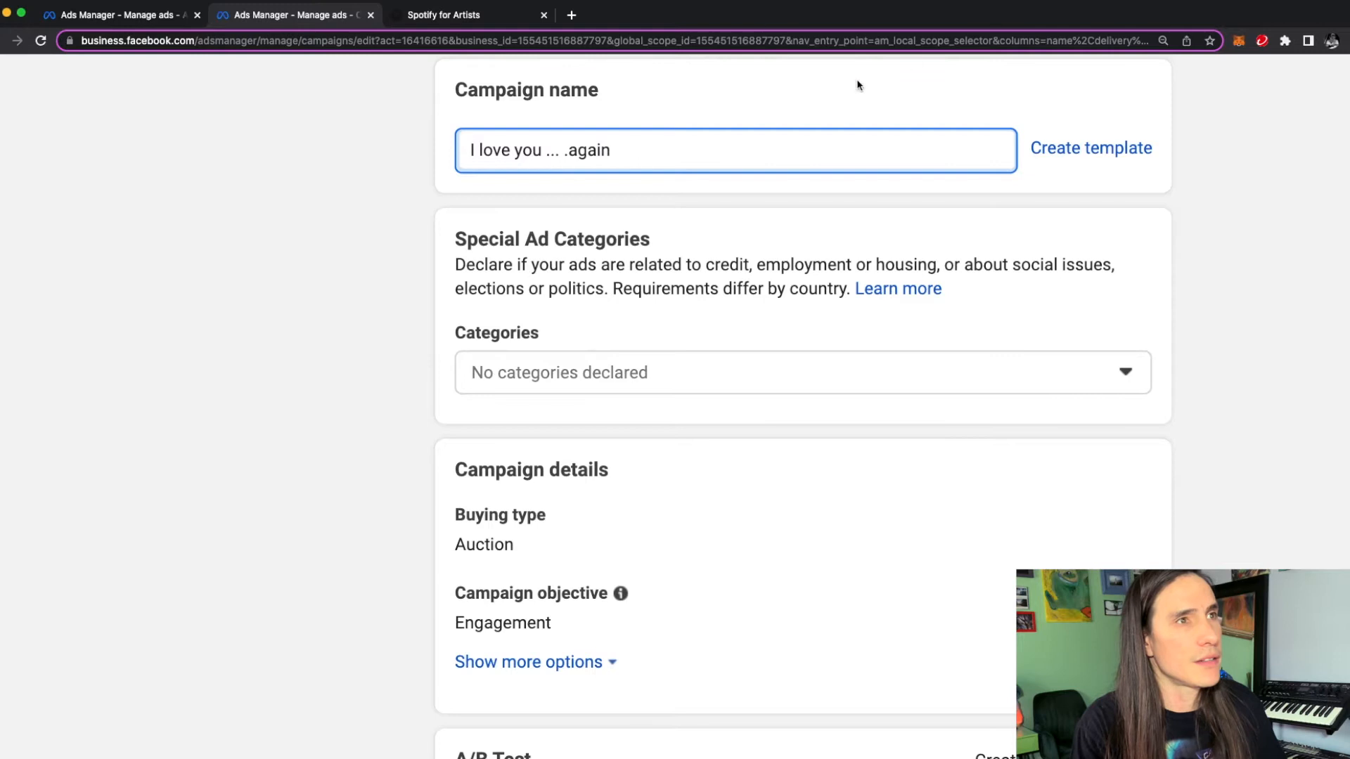
Step: Turn on Advantage campaign budget for the new campaign
{"action": "scroll", "coordinate": [712, 336], "scroll_direction": "down", "scroll_amount": 5}
{"action": "scroll", "coordinate": [712, 335], "scroll_direction": "down", "scroll_amount": 3}
{"action": "scroll", "coordinate": [712, 335], "scroll_direction": "down", "scroll_amount": 5}
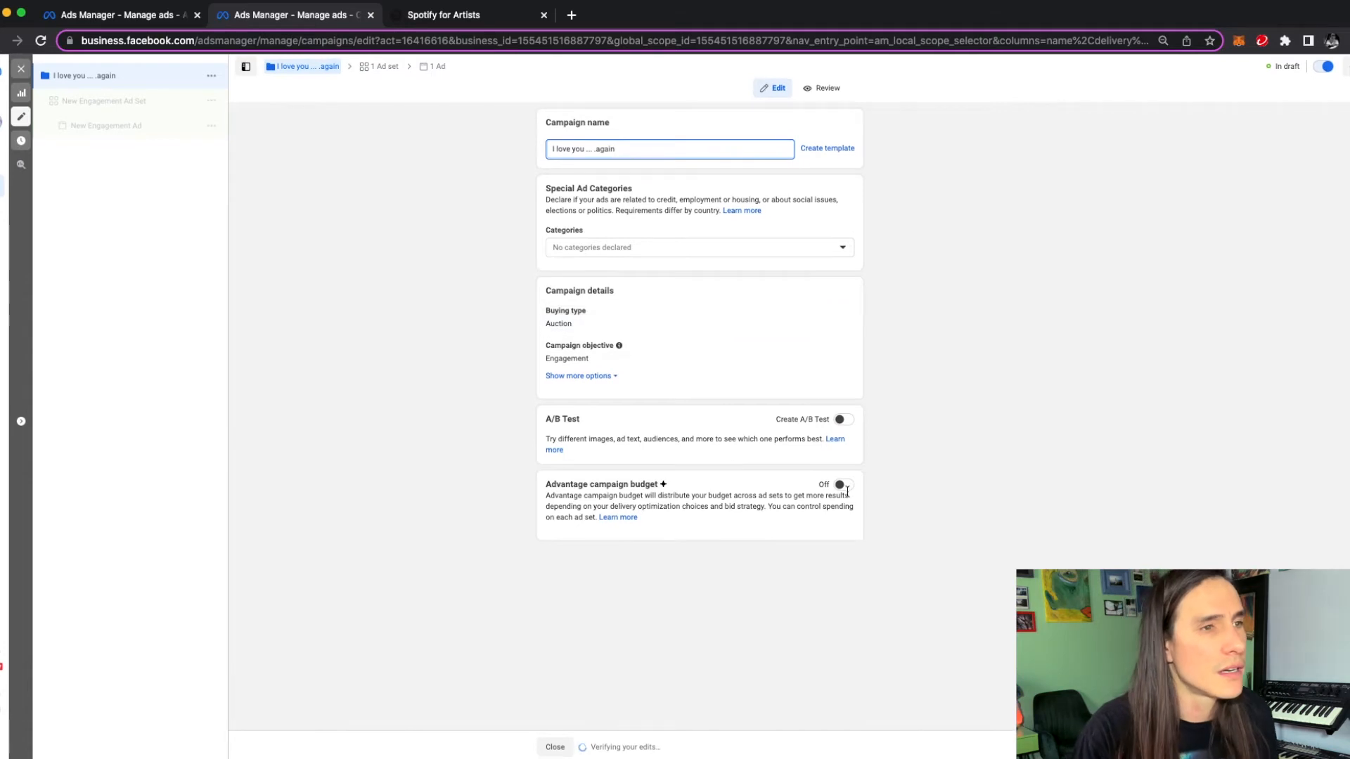
{"action": "scroll", "coordinate": [847, 492], "scroll_direction": "up", "scroll_amount": 5}
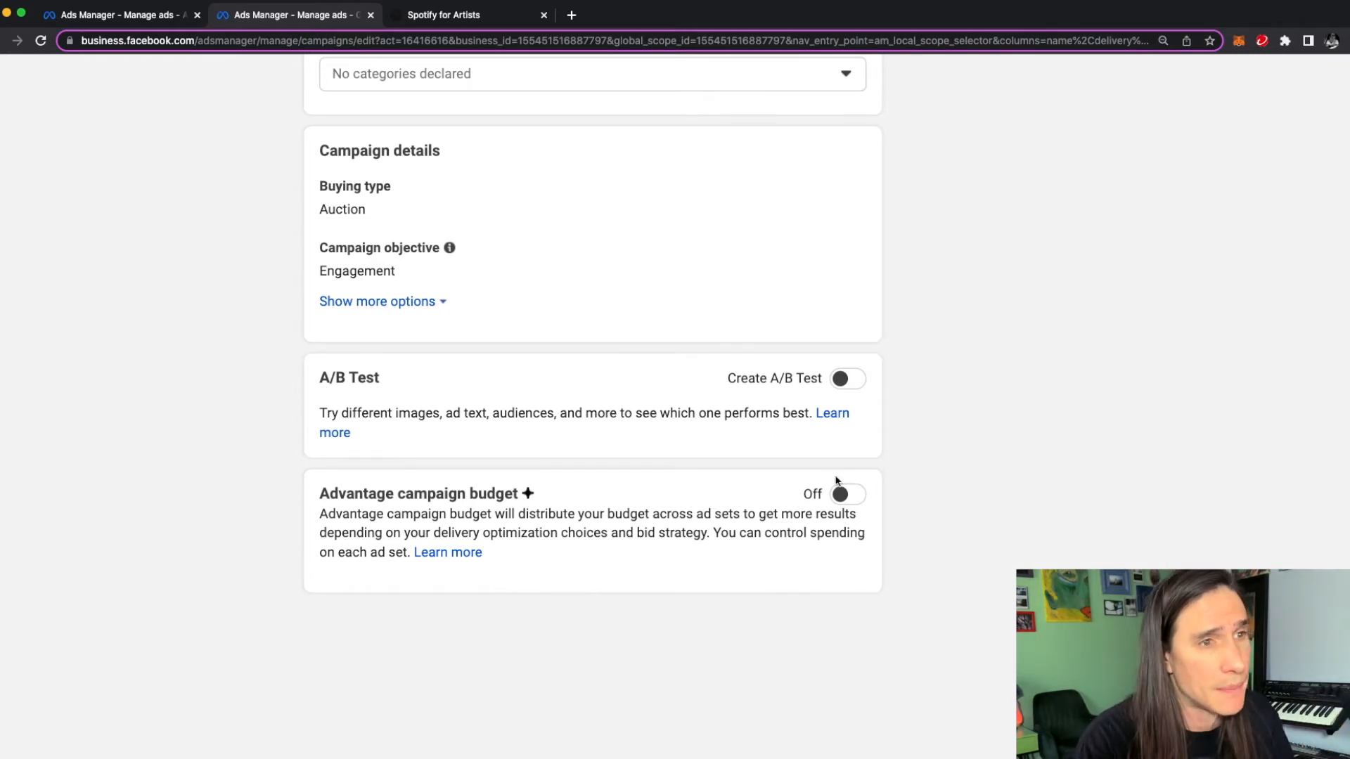
{"action": "left_click", "coordinate": [846, 499]}
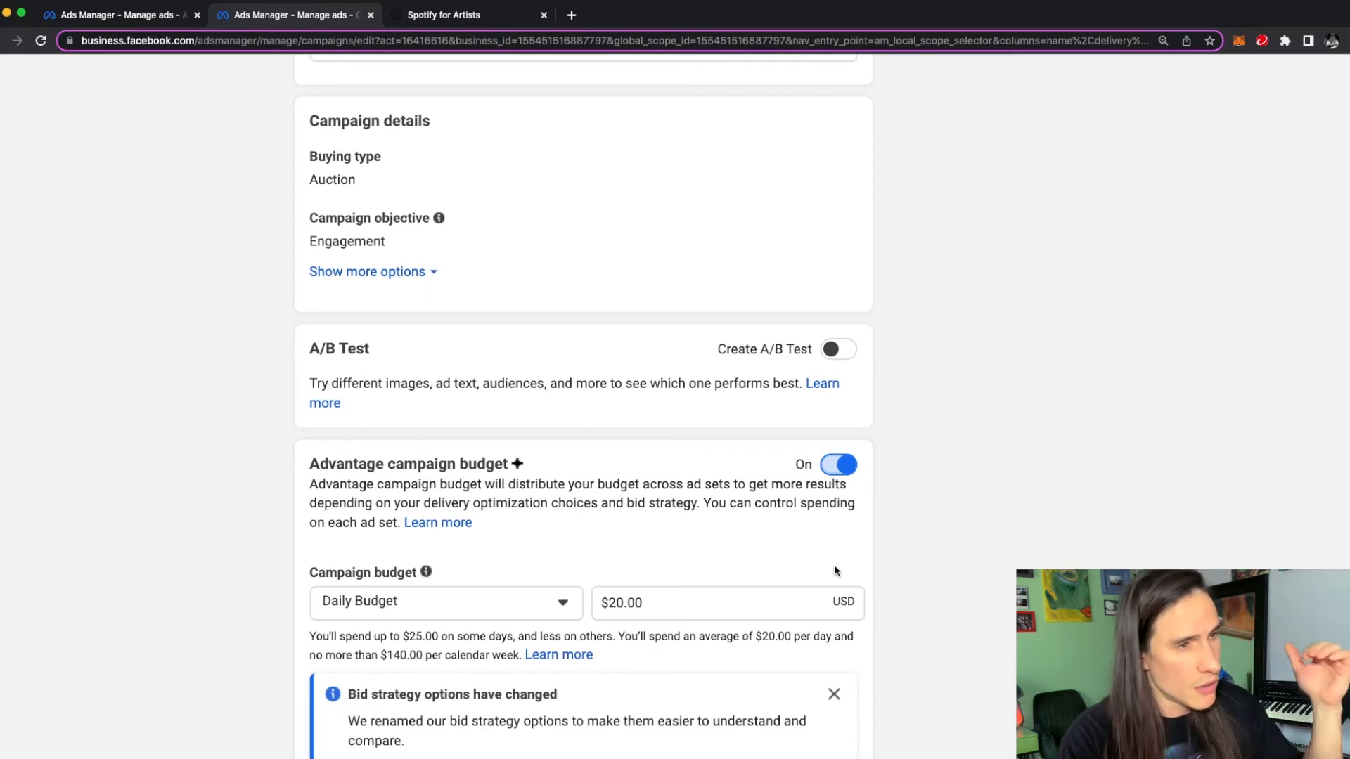
Step: Set the campaign's daily budget to $30.00
{"action": "scroll", "coordinate": [825, 609], "scroll_direction": "down", "scroll_amount": 1}
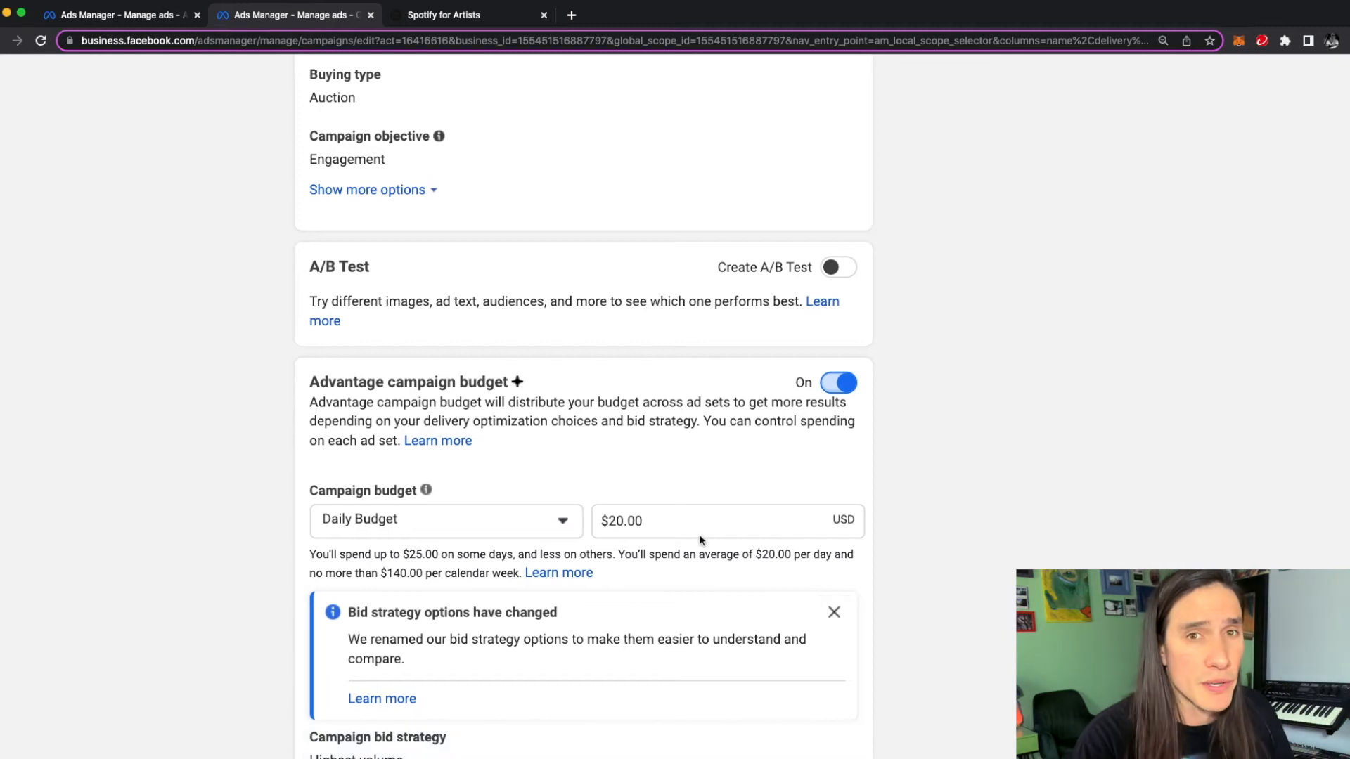
{"action": "left_click", "coordinate": [684, 522]}
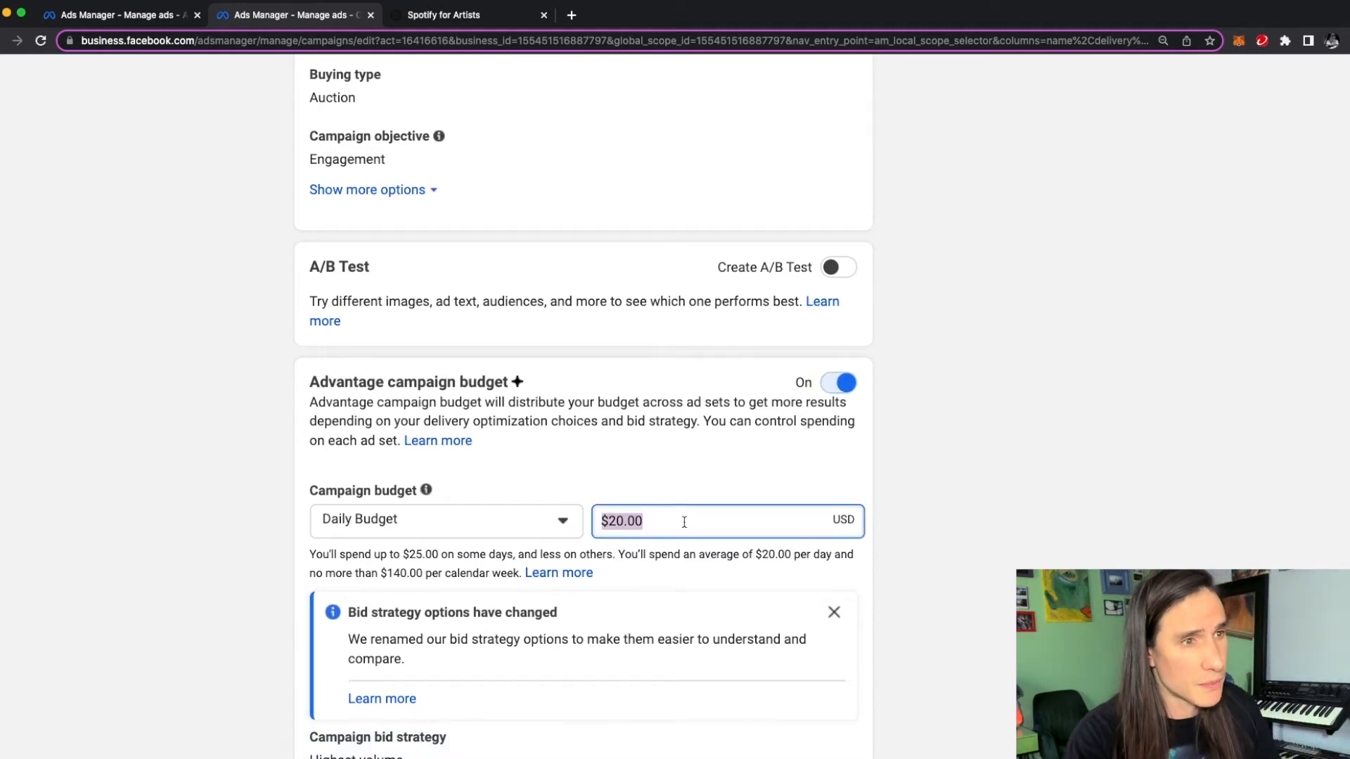
{"action": "type", "text": "40"}
{"action": "key", "text": "BackSpace"}
{"action": "key", "text": "BackSpace"}
{"action": "type", "text": "340"}
{"action": "key", "text": "BackSpace"}
{"action": "key", "text": "BackSpace"}
{"action": "type", "text": "0"}
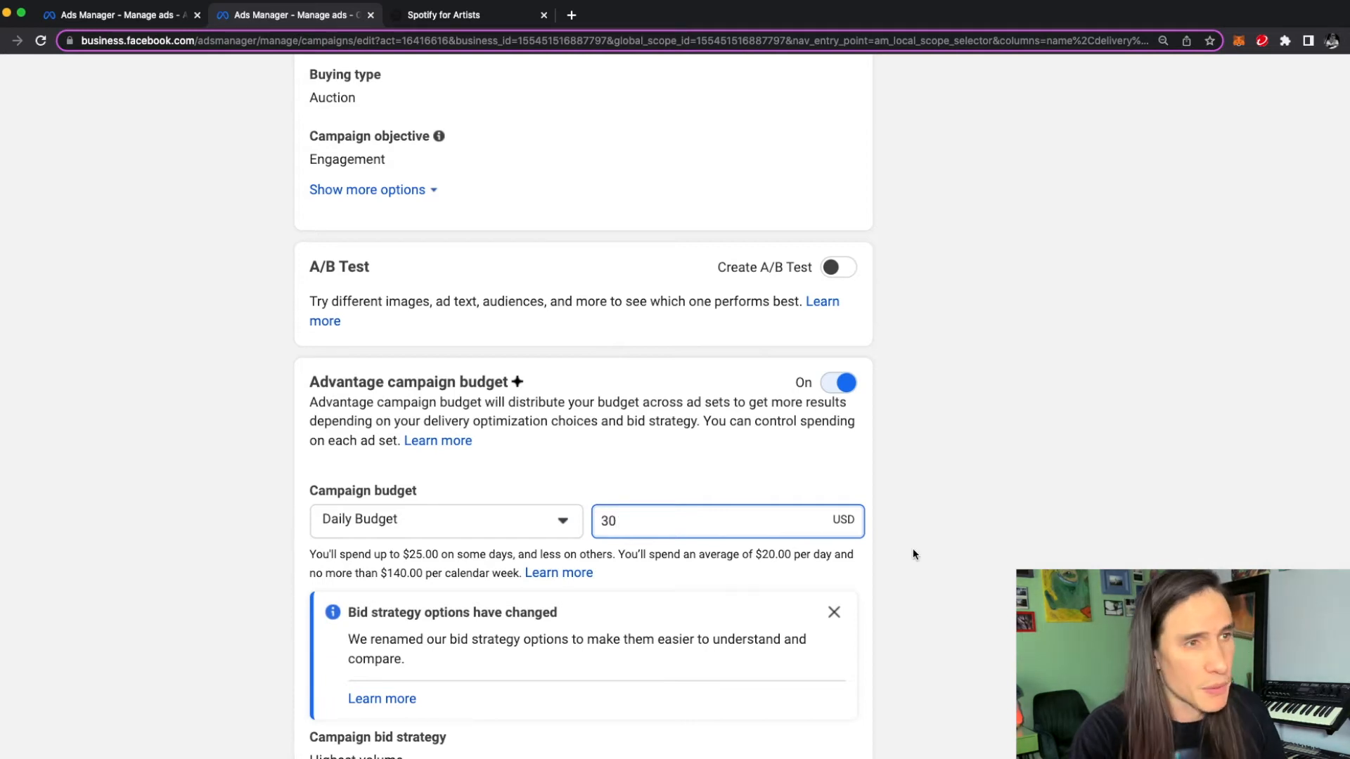
{"action": "left_click", "coordinate": [633, 544]}
{"action": "scroll", "coordinate": [633, 551], "scroll_direction": "down", "scroll_amount": 1}
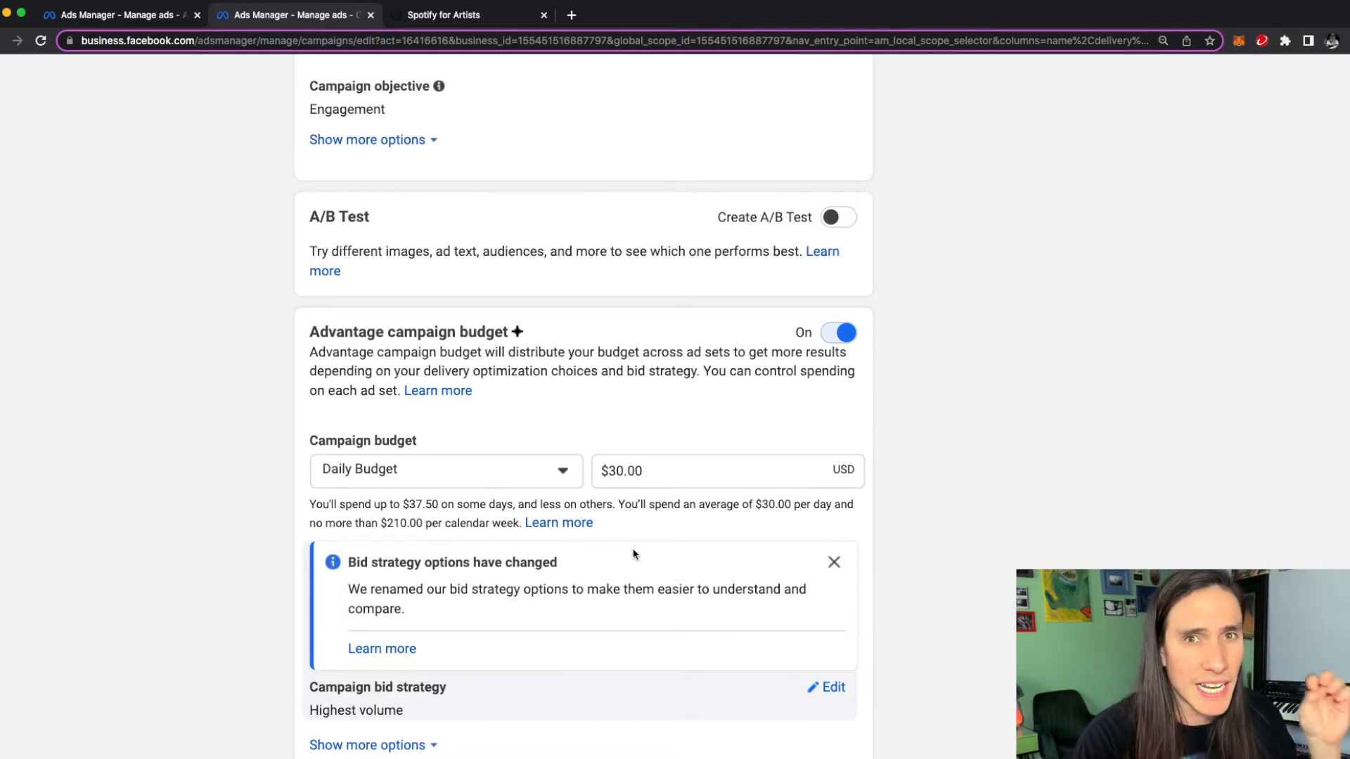
Step: Move on to the new engagement ad set and set its conversion location to Website
{"action": "scroll", "coordinate": [633, 555], "scroll_direction": "down", "scroll_amount": 2}
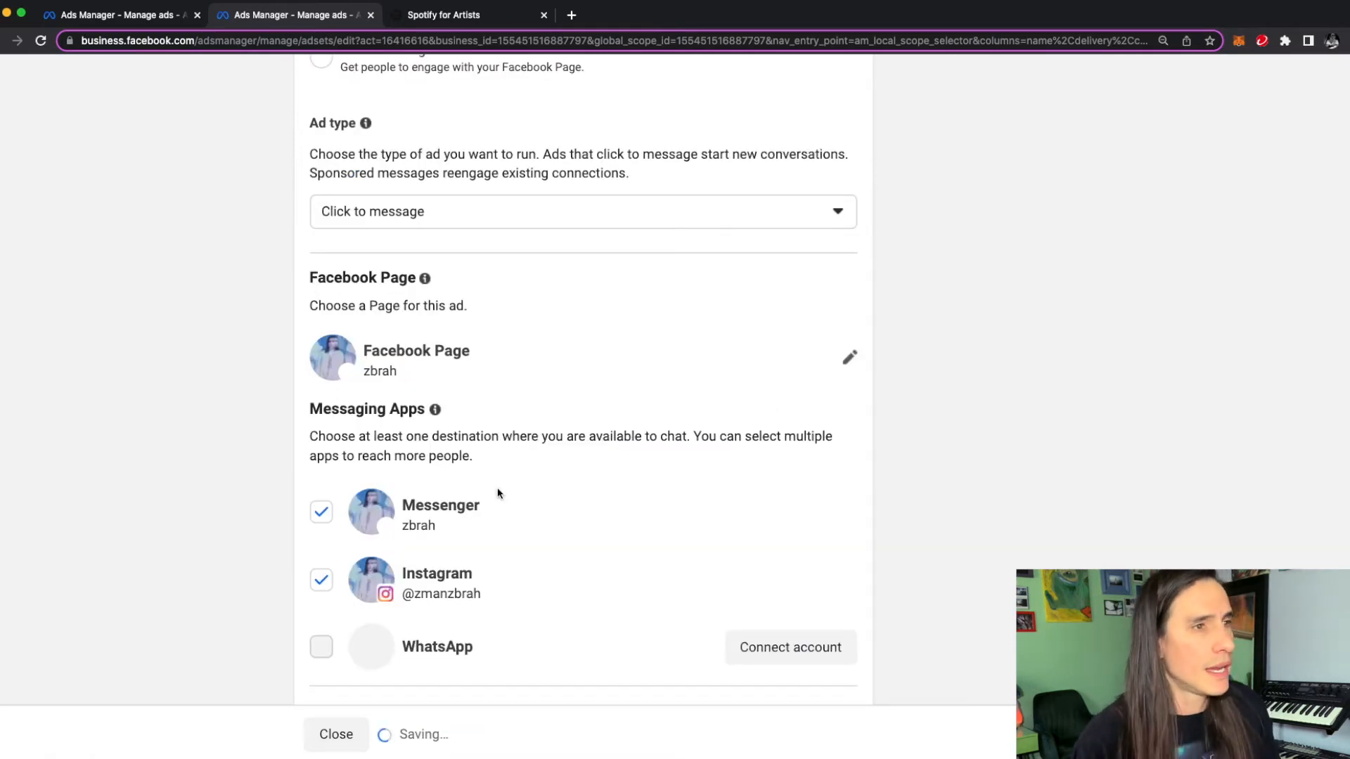
{"action": "scroll", "coordinate": [496, 487], "scroll_direction": "down", "scroll_amount": 1}
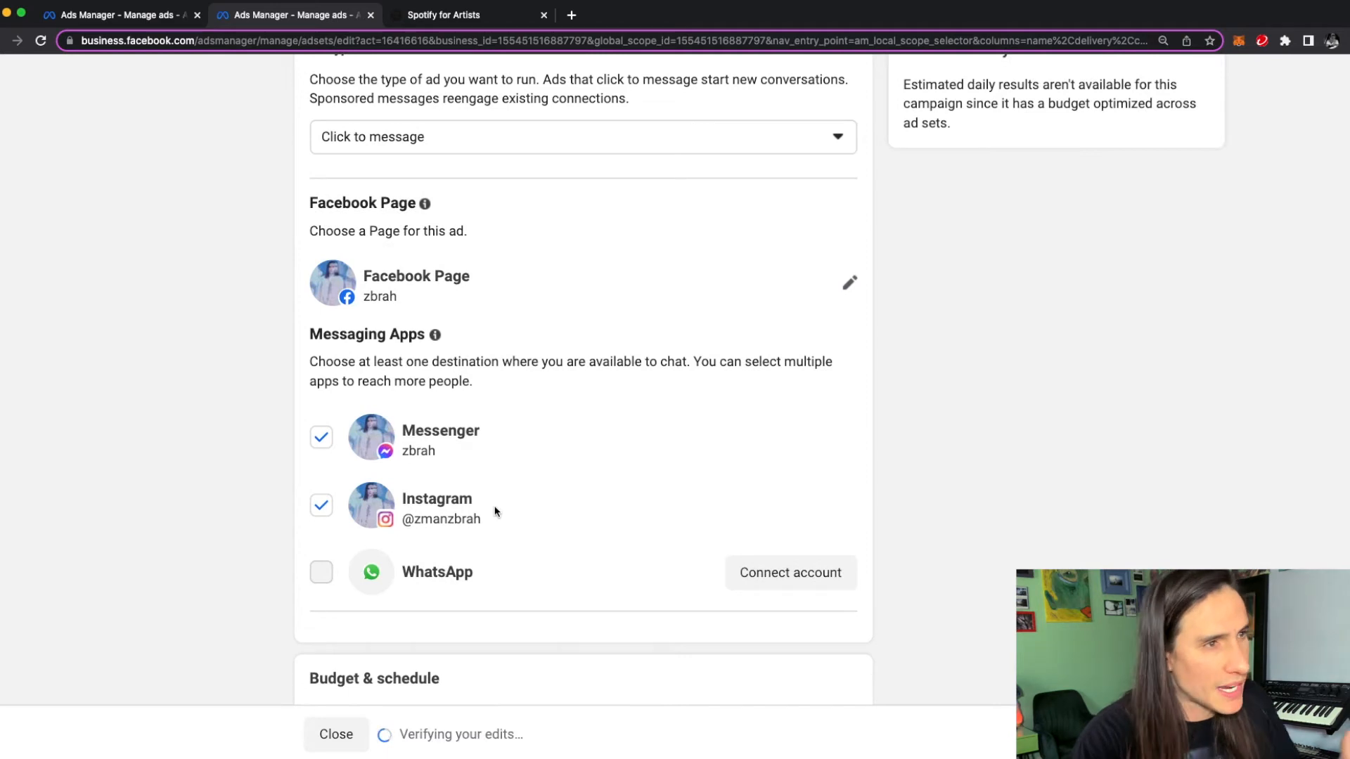
{"action": "scroll", "coordinate": [494, 507], "scroll_direction": "up", "scroll_amount": 1}
{"action": "scroll", "coordinate": [495, 512], "scroll_direction": "up", "scroll_amount": 1}
{"action": "scroll", "coordinate": [485, 560], "scroll_direction": "down", "scroll_amount": 5}
{"action": "scroll", "coordinate": [559, 390], "scroll_direction": "up", "scroll_amount": 1}
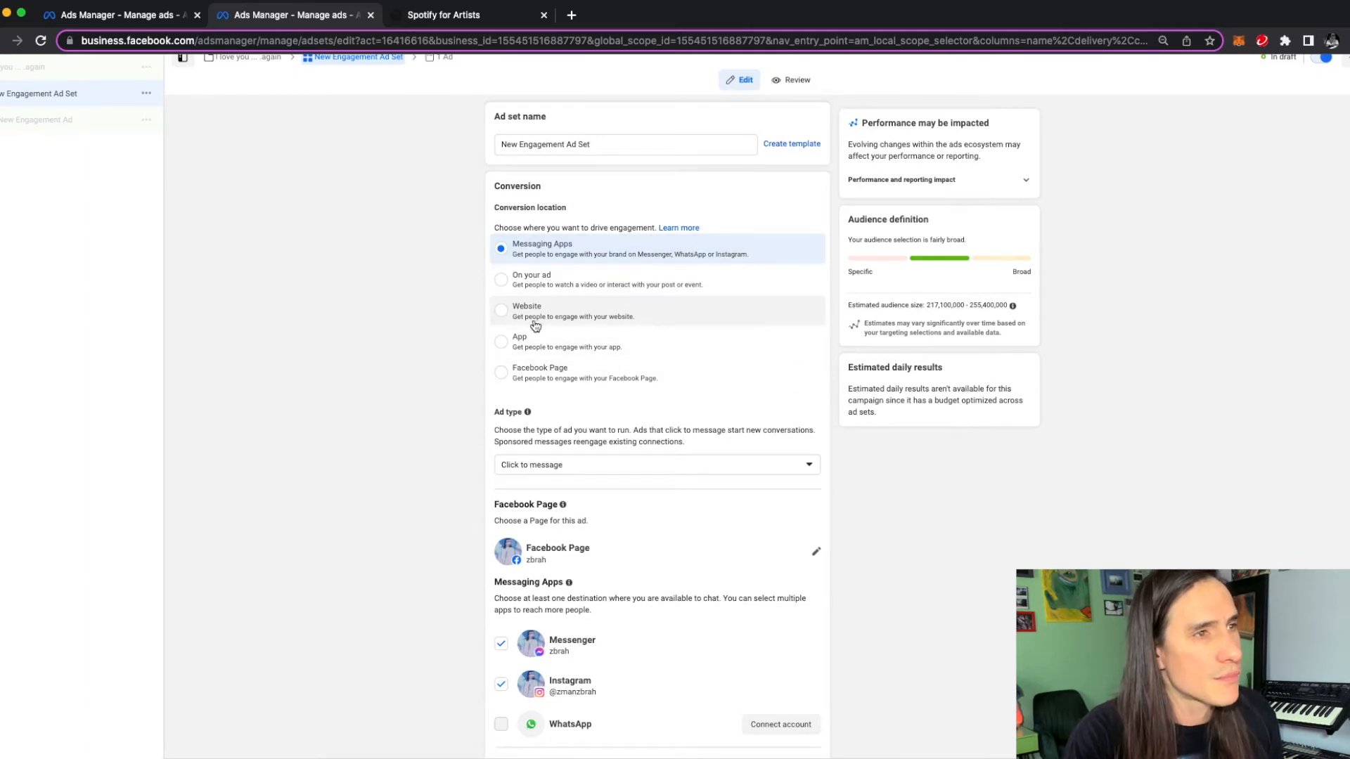
{"action": "left_click", "coordinate": [536, 322]}
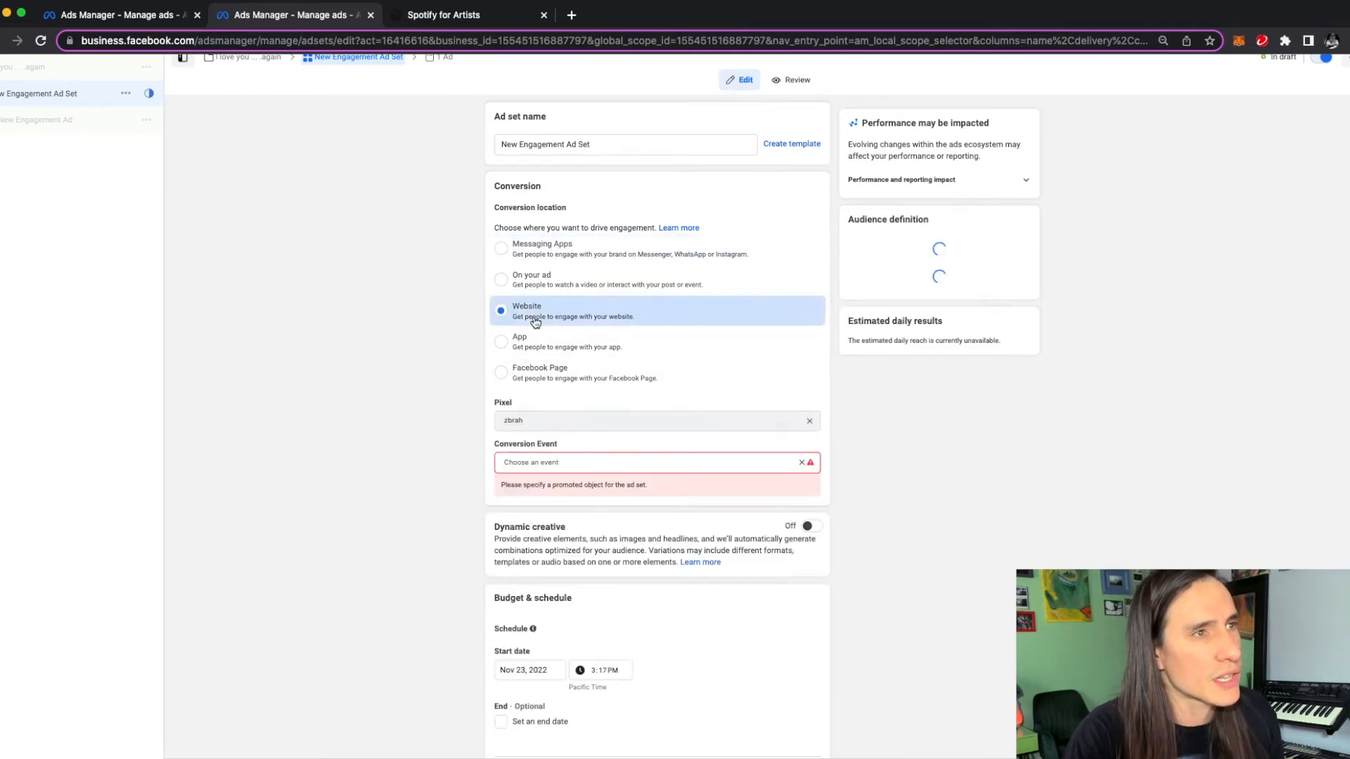
Step: Check the ad set's pixel and set its conversion event to View content
{"action": "left_click", "coordinate": [598, 423]}
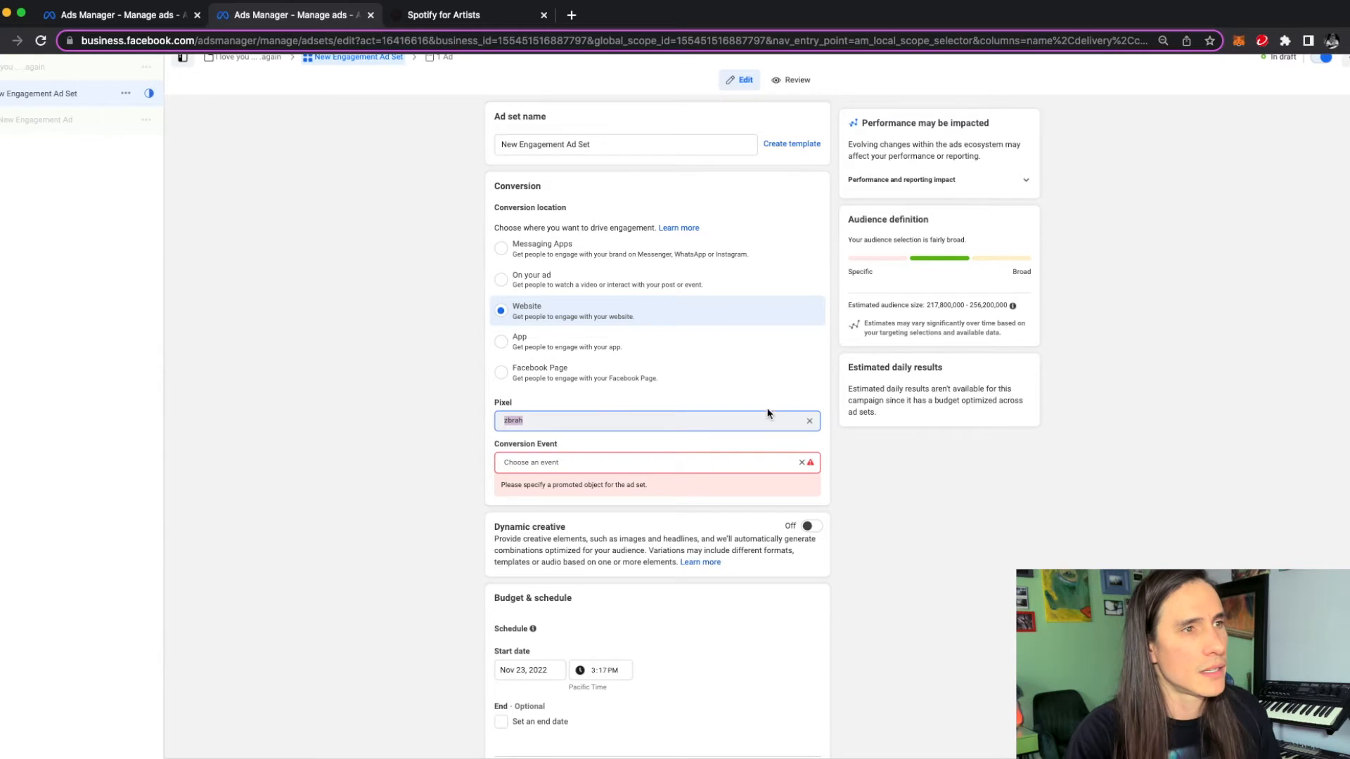
{"action": "left_click", "coordinate": [704, 435]}
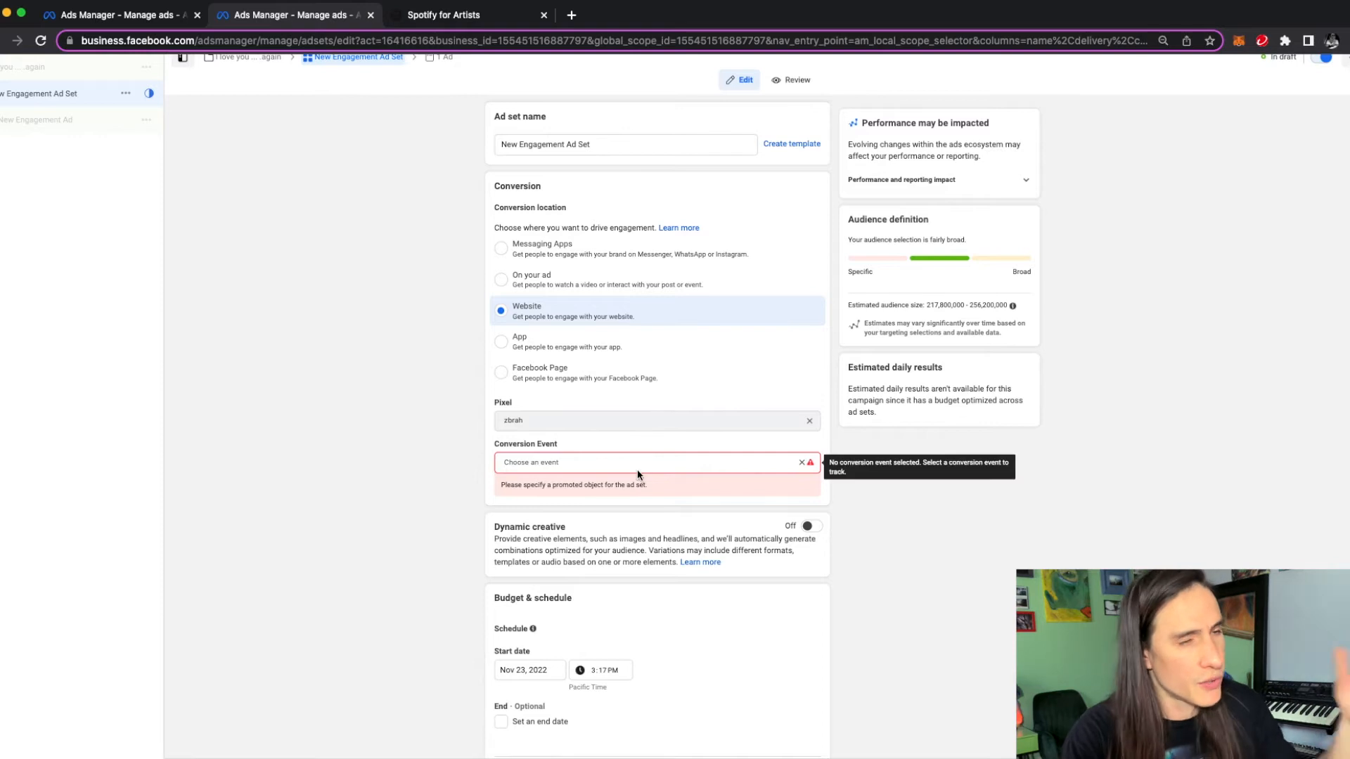
{"action": "left_click", "coordinate": [696, 460]}
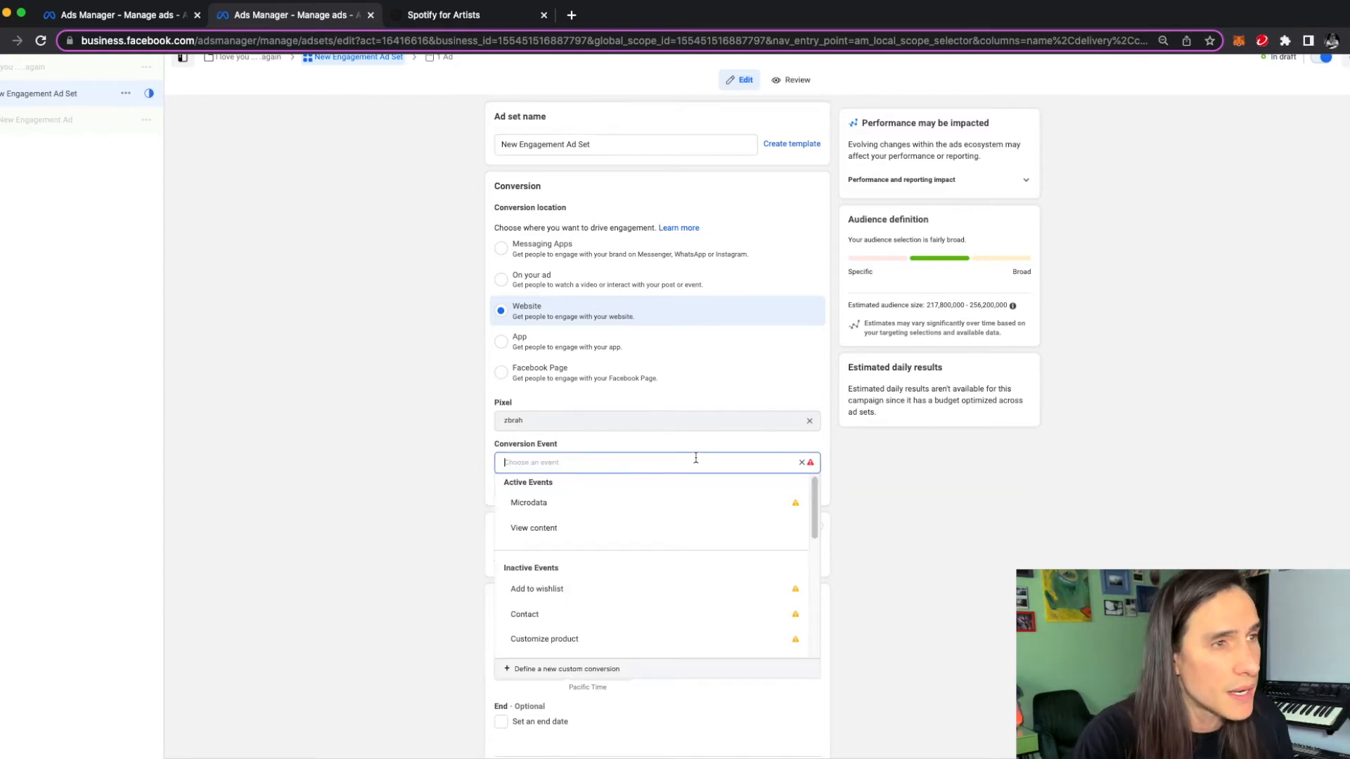
{"action": "left_click", "coordinate": [633, 528]}
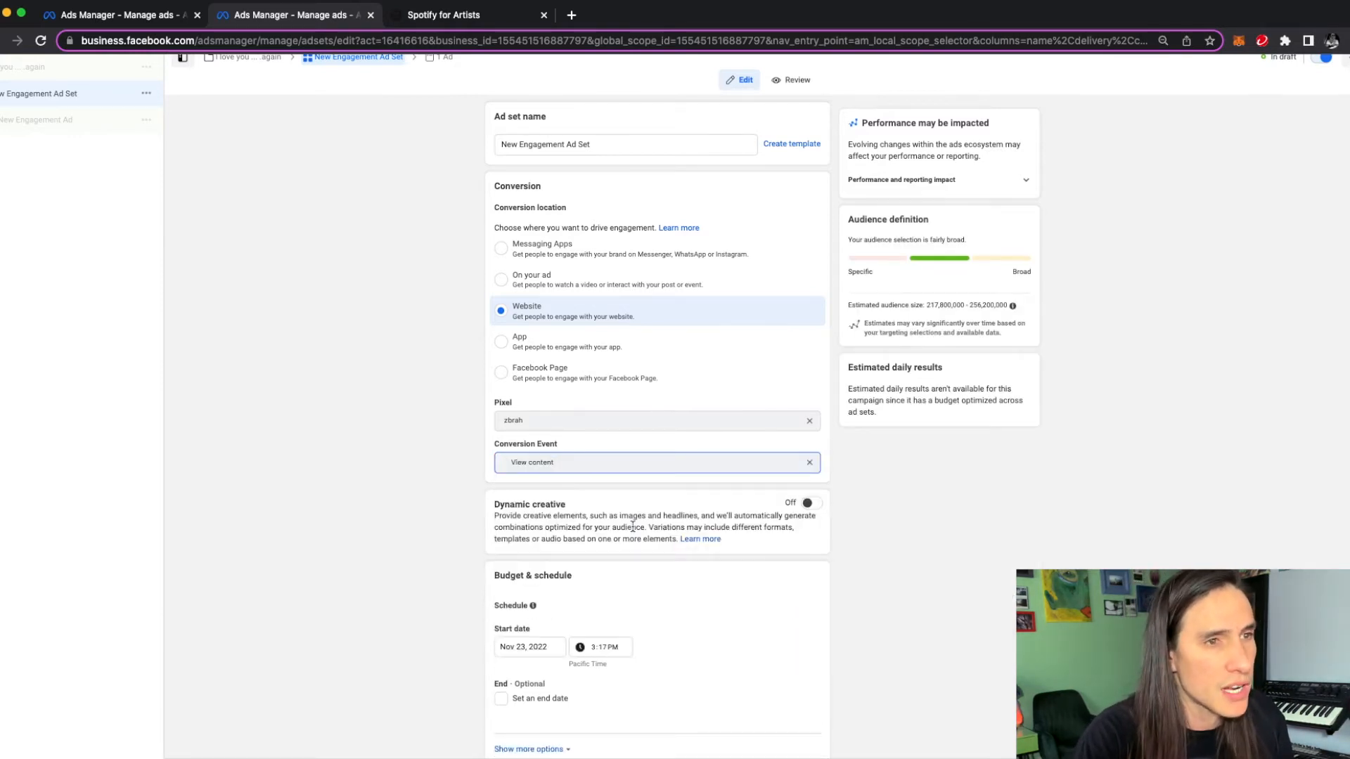
Step: Examine the new ad set's audience options, including custom audiences, locations, age, gender and detailed targeting
{"action": "scroll", "coordinate": [743, 567], "scroll_direction": "down", "scroll_amount": 1}
{"action": "key", "text": "super+equal"}
{"action": "key", "text": "super+equal"}
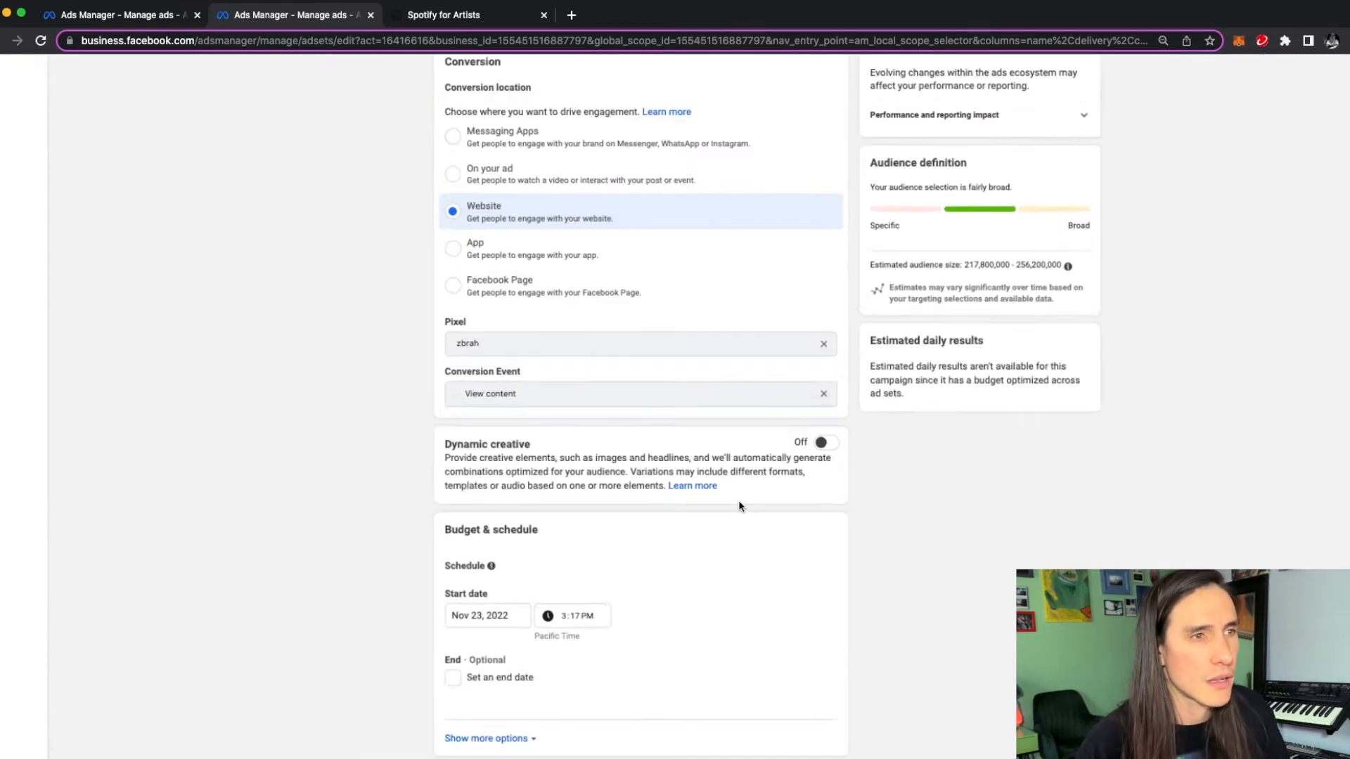
{"action": "scroll", "coordinate": [739, 506], "scroll_direction": "down", "scroll_amount": 10}
{"action": "key", "text": "super+equal"}
{"action": "key", "text": "super+equal"}
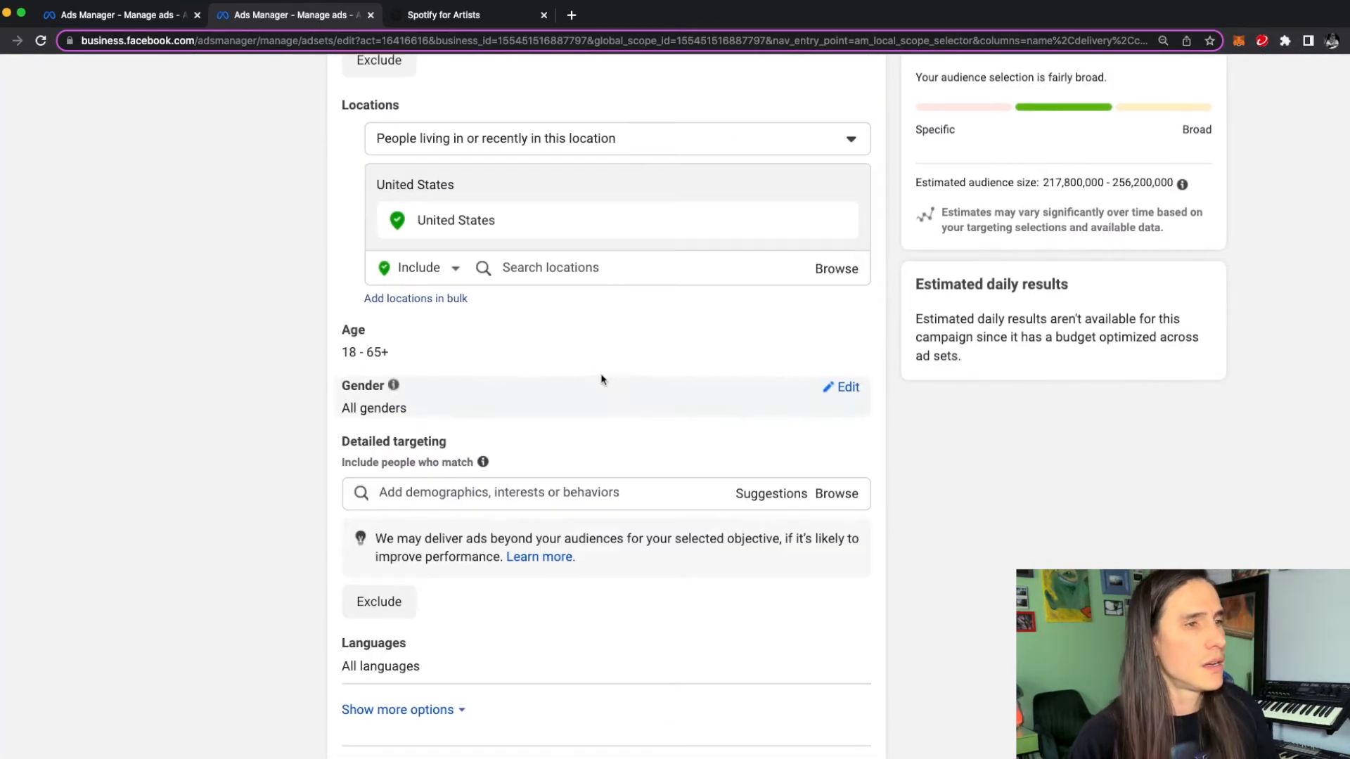
{"action": "scroll", "coordinate": [601, 380], "scroll_direction": "up", "scroll_amount": 4}
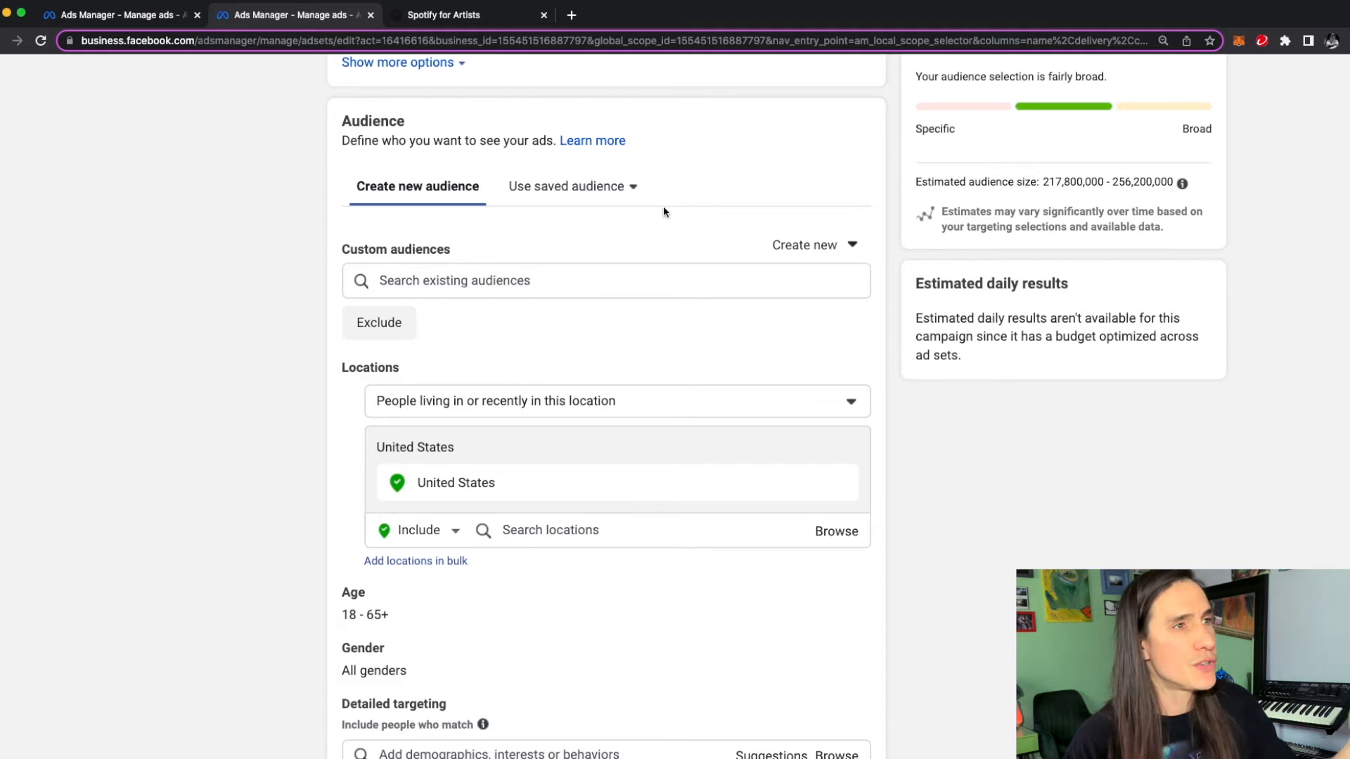
{"action": "scroll", "coordinate": [736, 563], "scroll_direction": "down", "scroll_amount": 1}
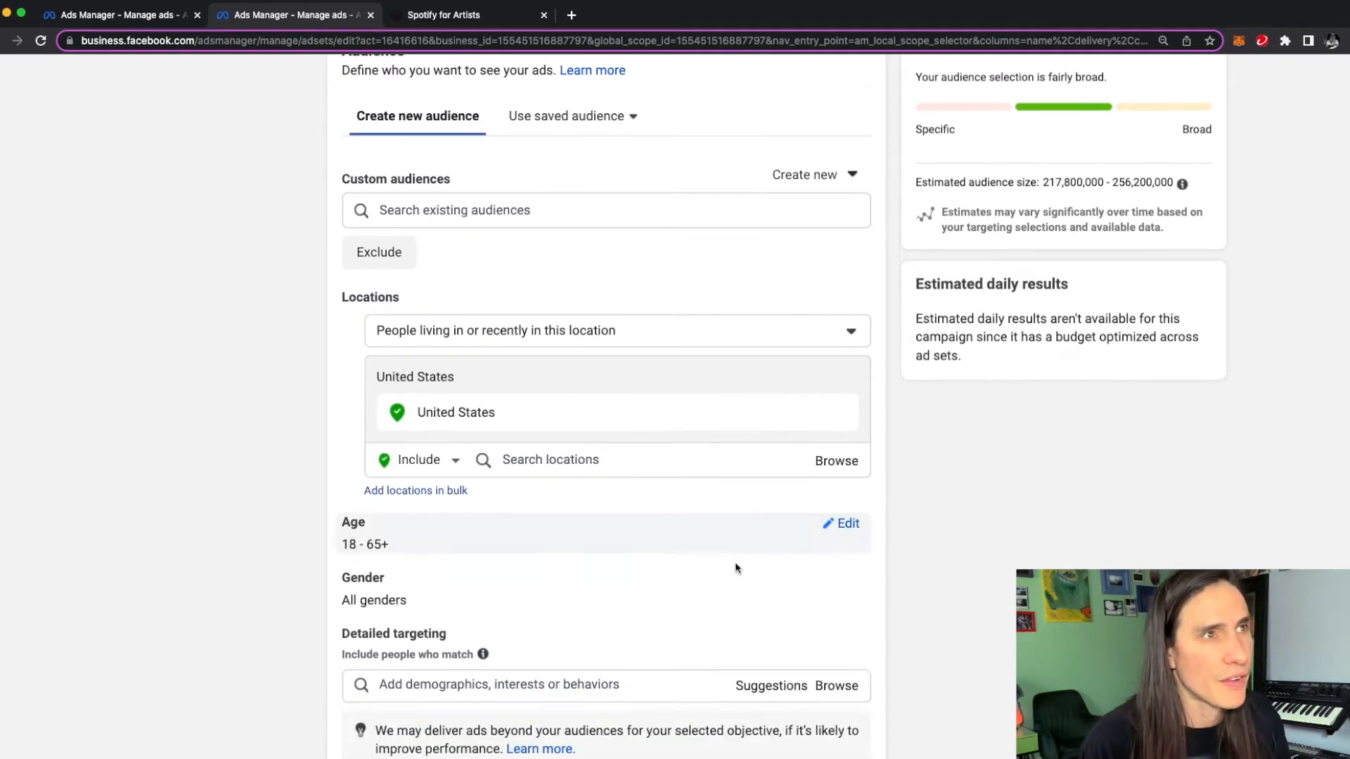
{"action": "scroll", "coordinate": [735, 568], "scroll_direction": "down", "scroll_amount": 1}
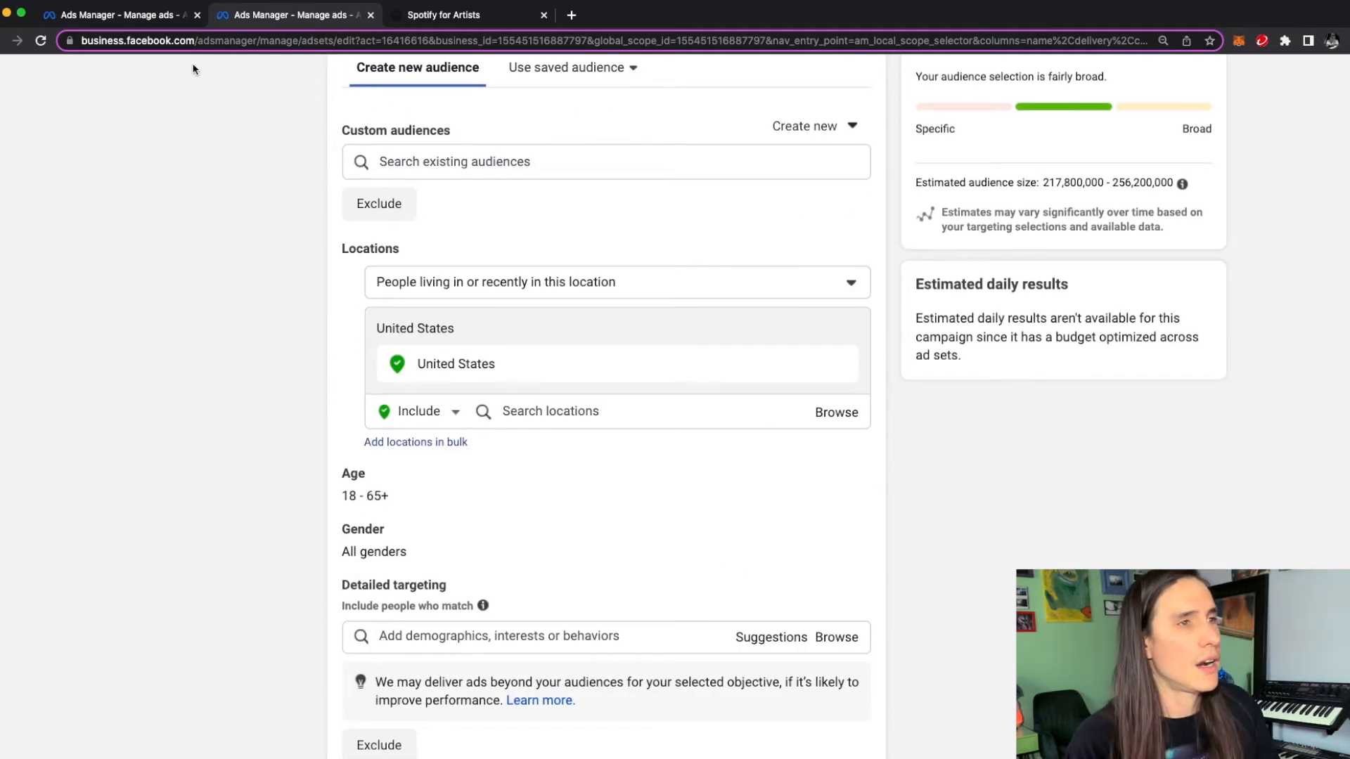
Step: Open the existing I Love You Ad Set #1 EDM in the editor as a reference
{"action": "left_click", "coordinate": [119, 15]}
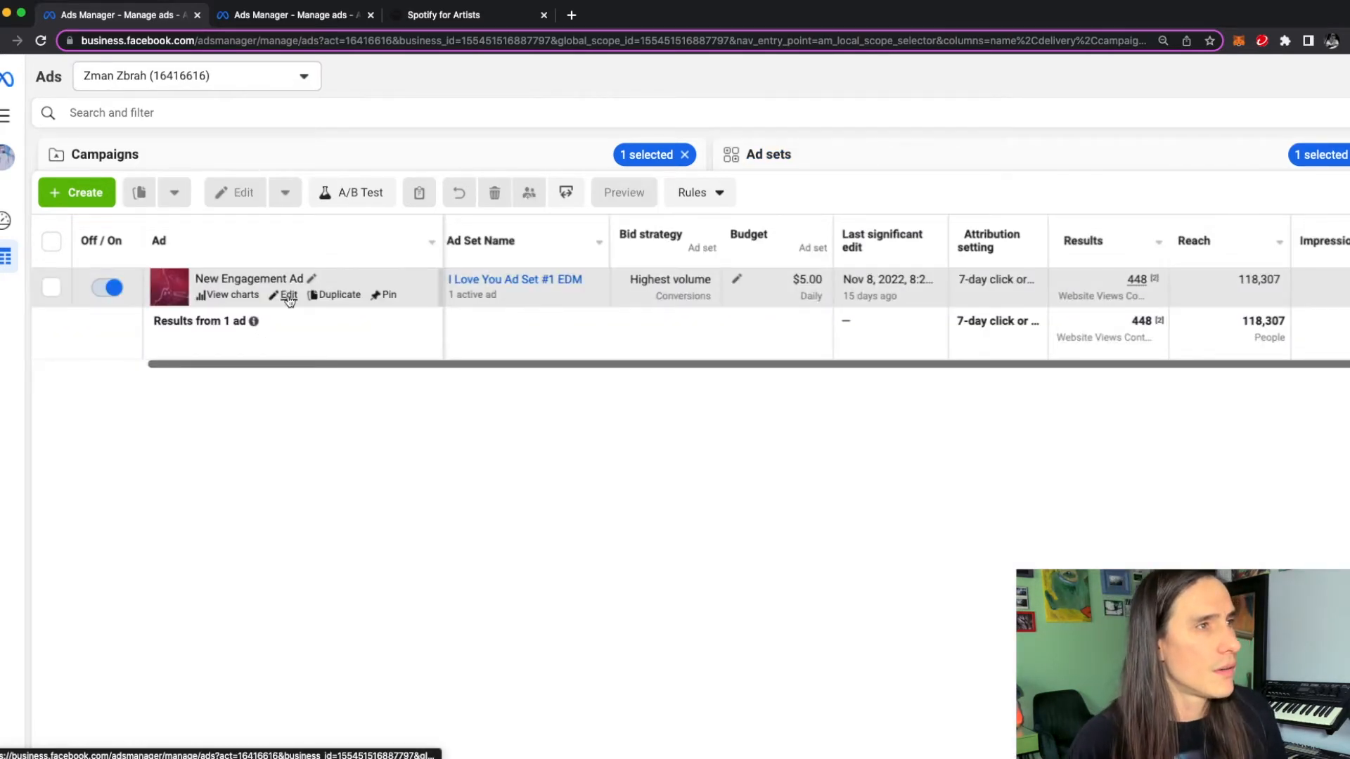
{"action": "left_click", "coordinate": [288, 296]}
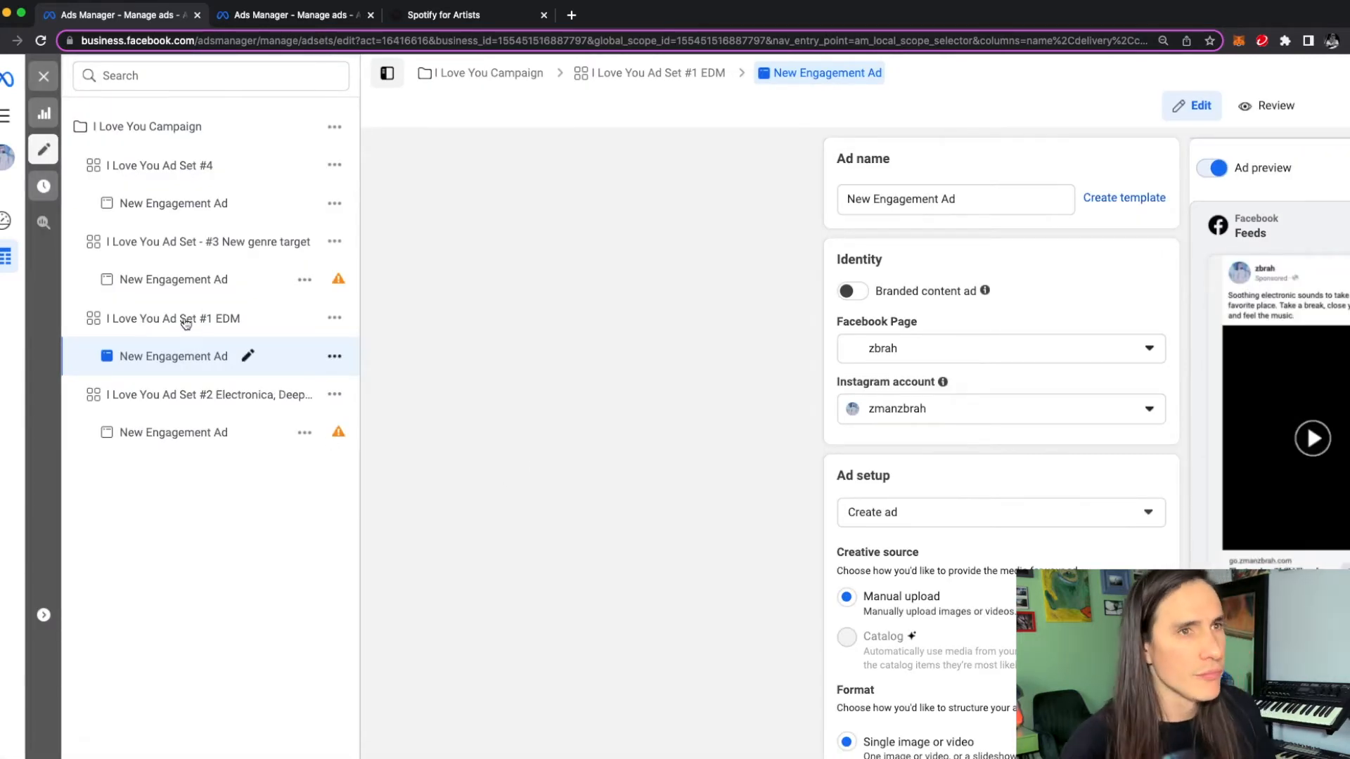
{"action": "left_click", "coordinate": [186, 320]}
{"action": "scroll", "coordinate": [534, 378], "scroll_direction": "right", "scroll_amount": 1}
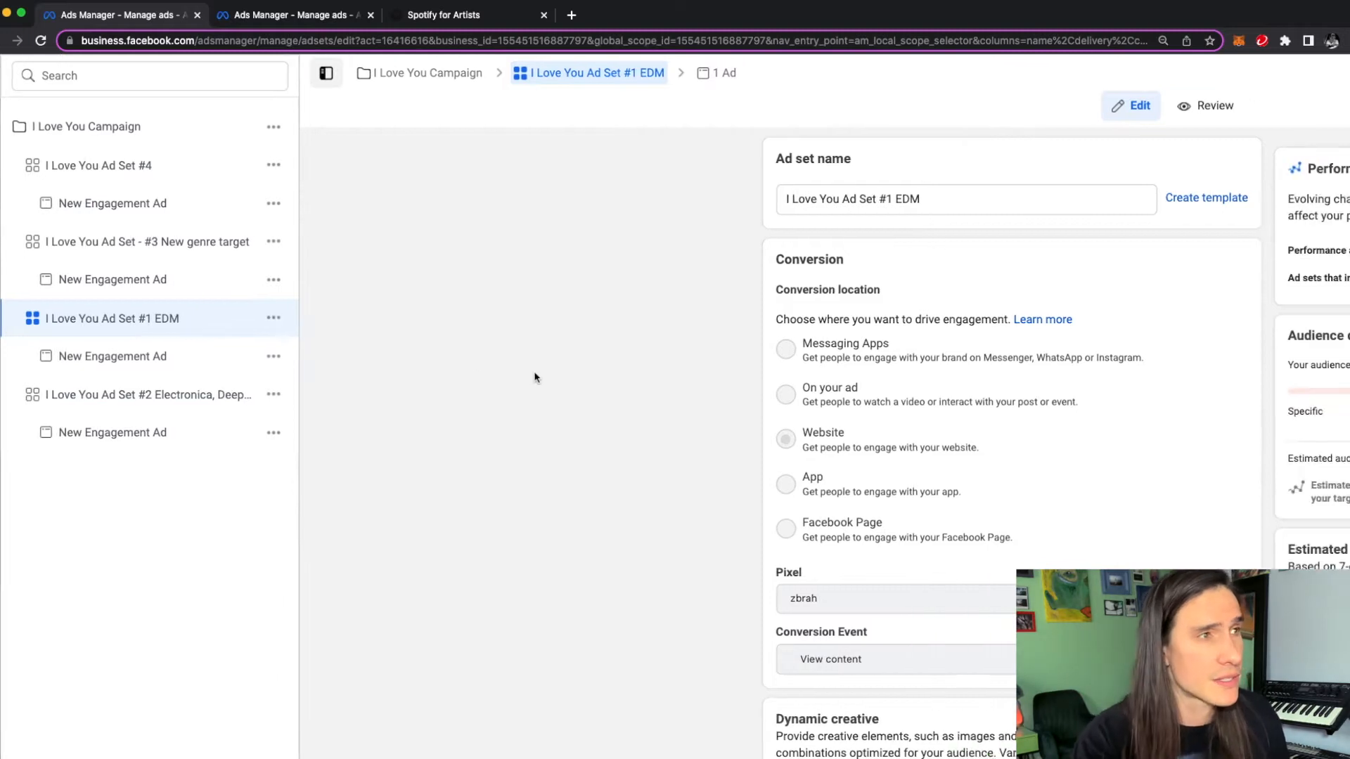
Step: Review the conversion, budget and schedule settings of I Love You Ad Set #1 EDM down to its audience
{"action": "scroll", "coordinate": [534, 377], "scroll_direction": "right", "scroll_amount": 8}
{"action": "scroll", "coordinate": [534, 377], "scroll_direction": "down", "scroll_amount": 5}
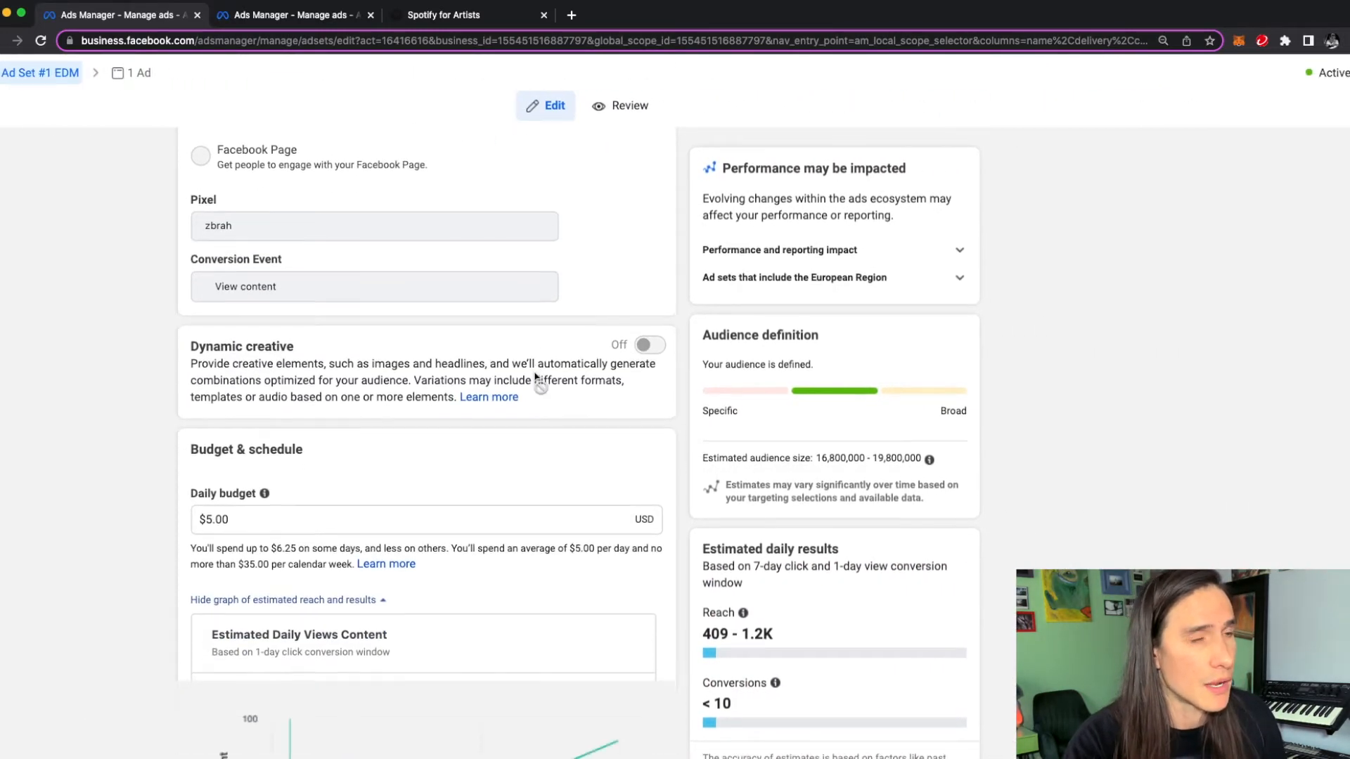
{"action": "scroll", "coordinate": [536, 378], "scroll_direction": "down", "scroll_amount": 1}
{"action": "scroll", "coordinate": [563, 450], "scroll_direction": "down", "scroll_amount": 5}
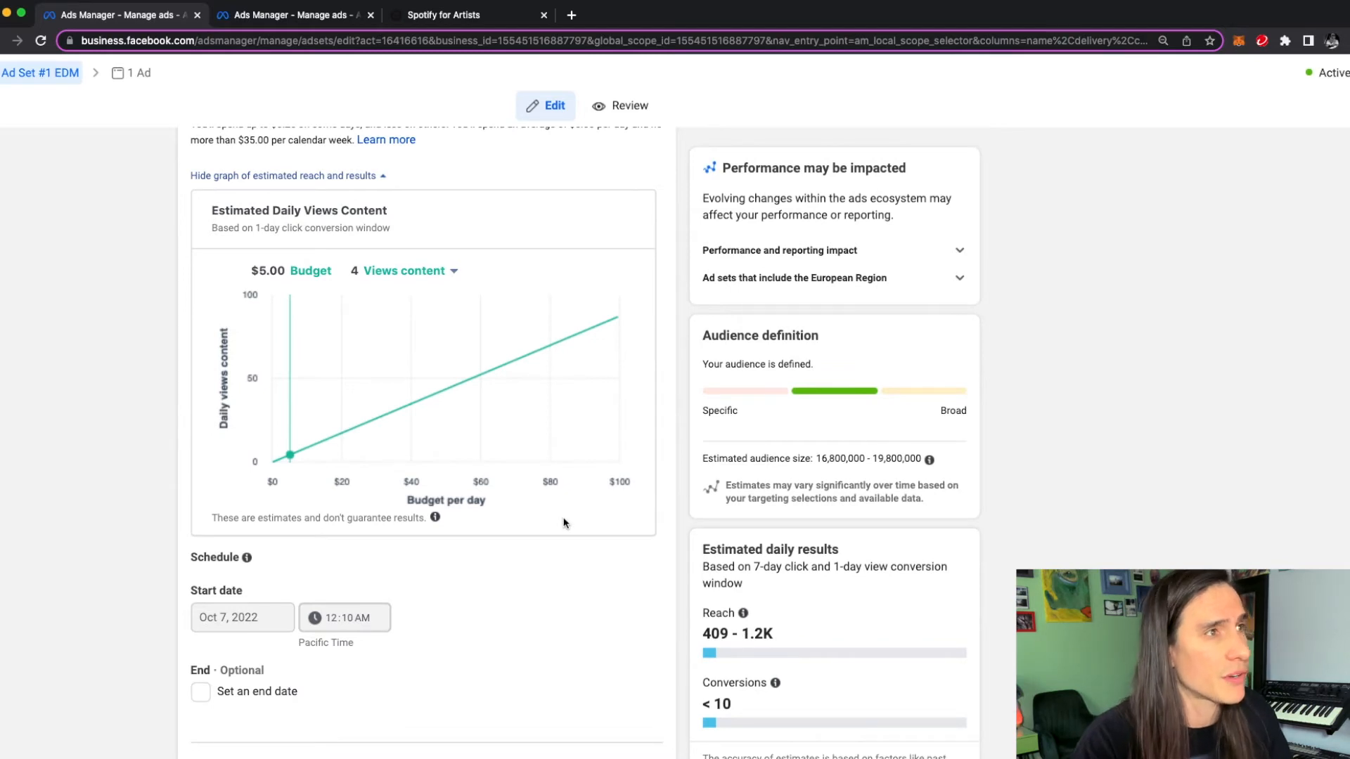
{"action": "key", "text": "super+minus"}
{"action": "key", "text": "super+minus"}
{"action": "scroll", "coordinate": [564, 522], "scroll_direction": "down", "scroll_amount": 2}
{"action": "scroll", "coordinate": [563, 523], "scroll_direction": "down", "scroll_amount": 3}
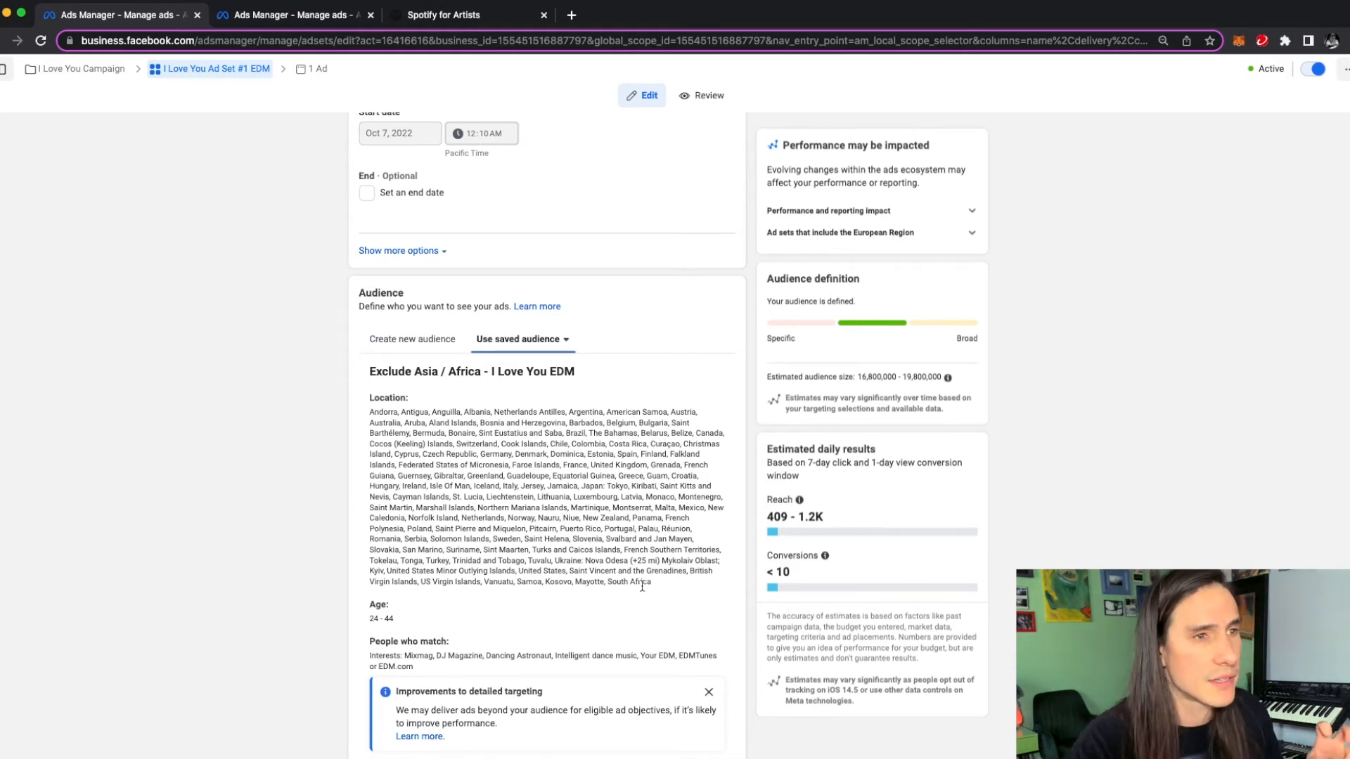
Step: Examine the location list of the saved Exclude Asia / Africa - I Love You EDM audience and highlight South Africa
{"action": "scroll", "coordinate": [642, 586], "scroll_direction": "down", "scroll_amount": 2}
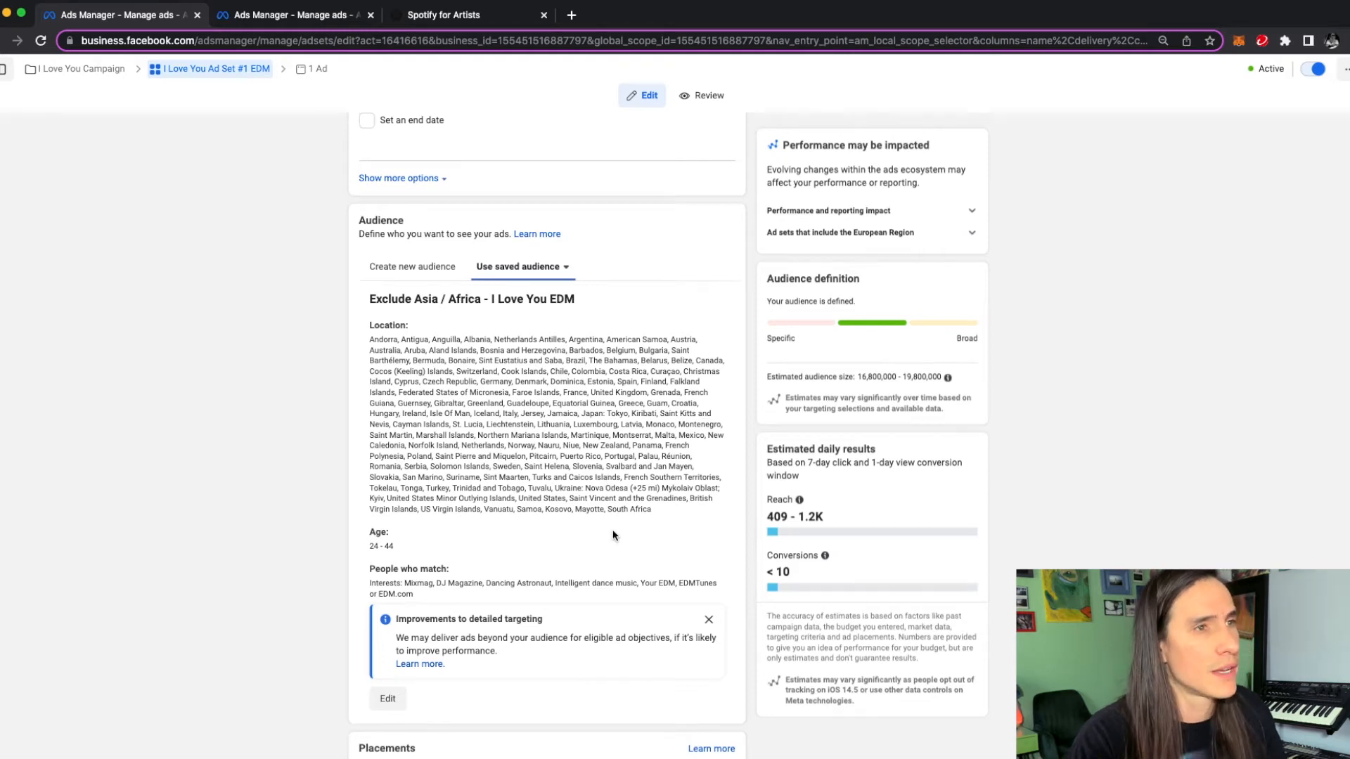
{"action": "scroll", "coordinate": [613, 530], "scroll_direction": "up", "scroll_amount": 5}
{"action": "scroll", "coordinate": [613, 533], "scroll_direction": "right", "scroll_amount": 3}
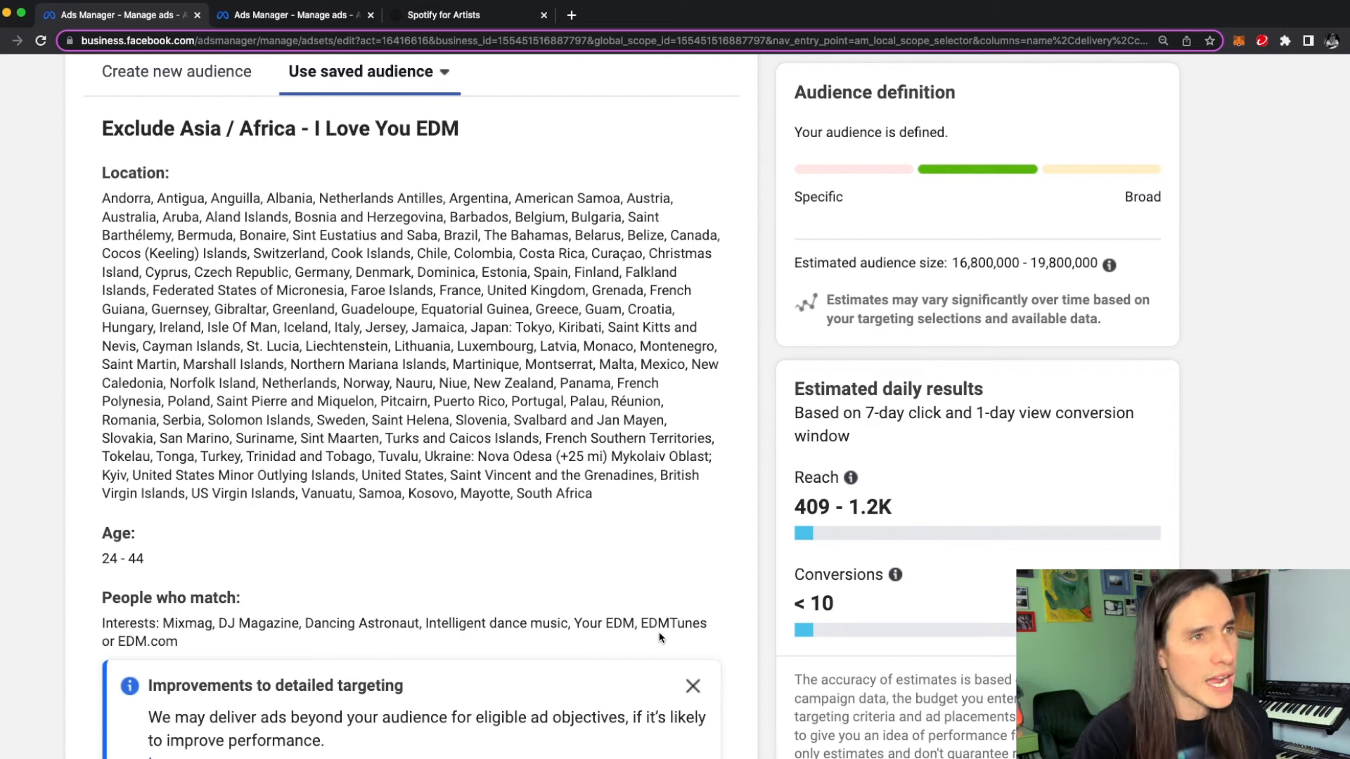
{"action": "scroll", "coordinate": [219, 272], "scroll_direction": "down", "scroll_amount": 1}
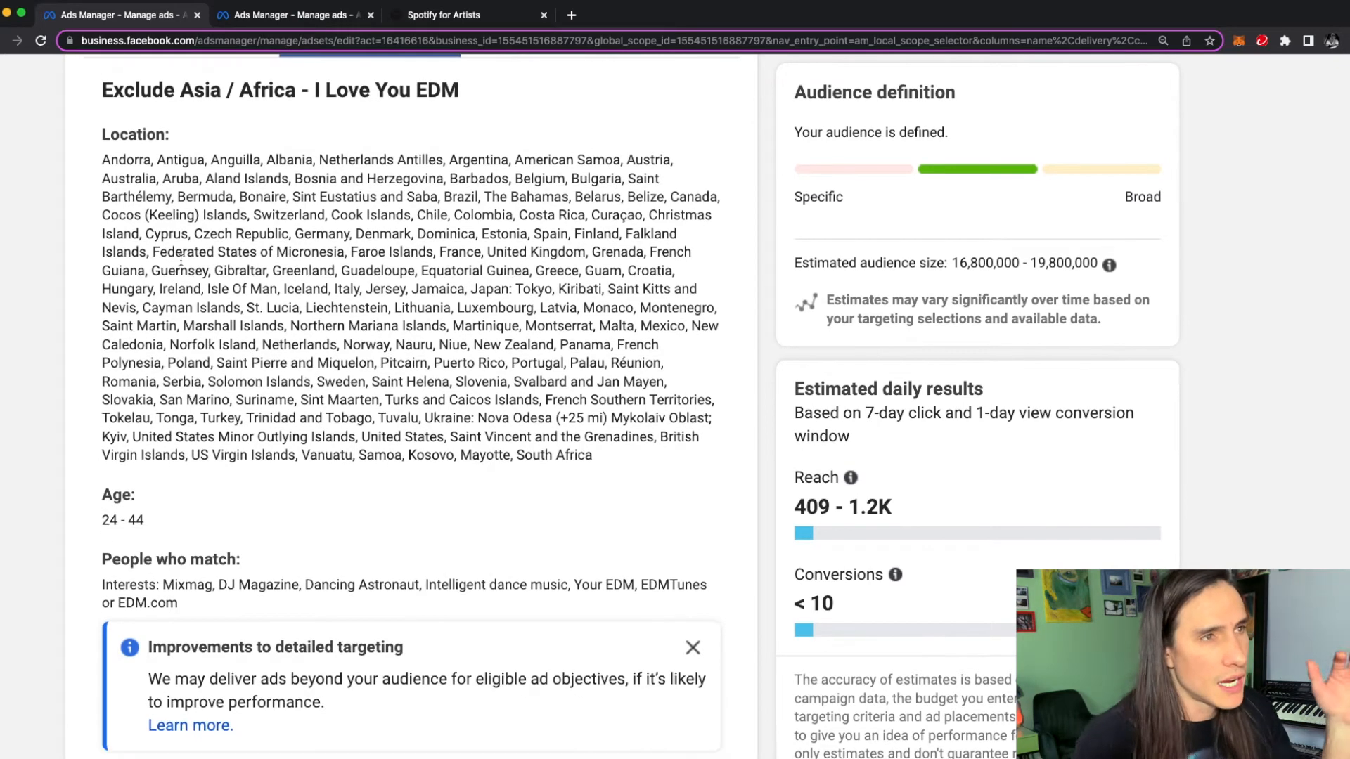
{"action": "scroll", "coordinate": [279, 448], "scroll_direction": "up", "scroll_amount": 1}
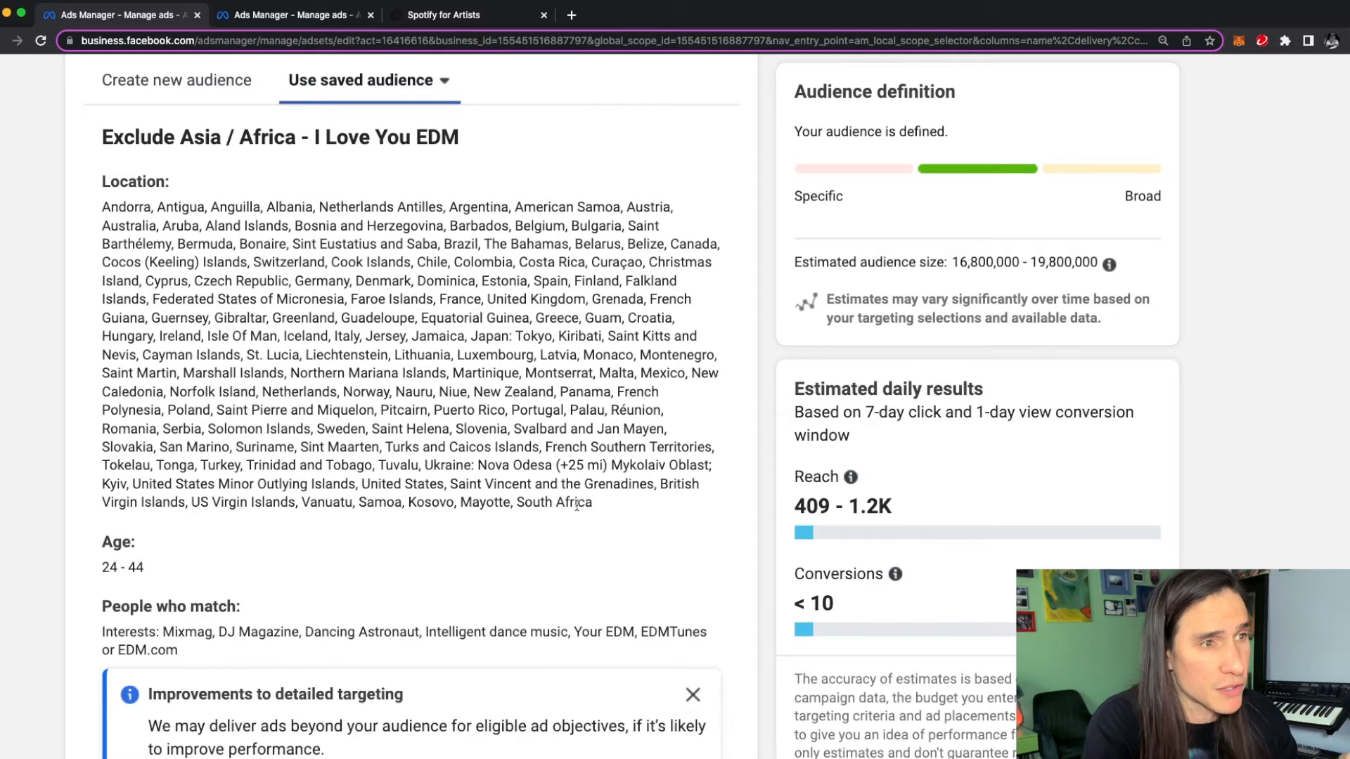
{"action": "triple_click", "coordinate": [574, 506]}
{"action": "triple_click", "coordinate": [568, 512]}
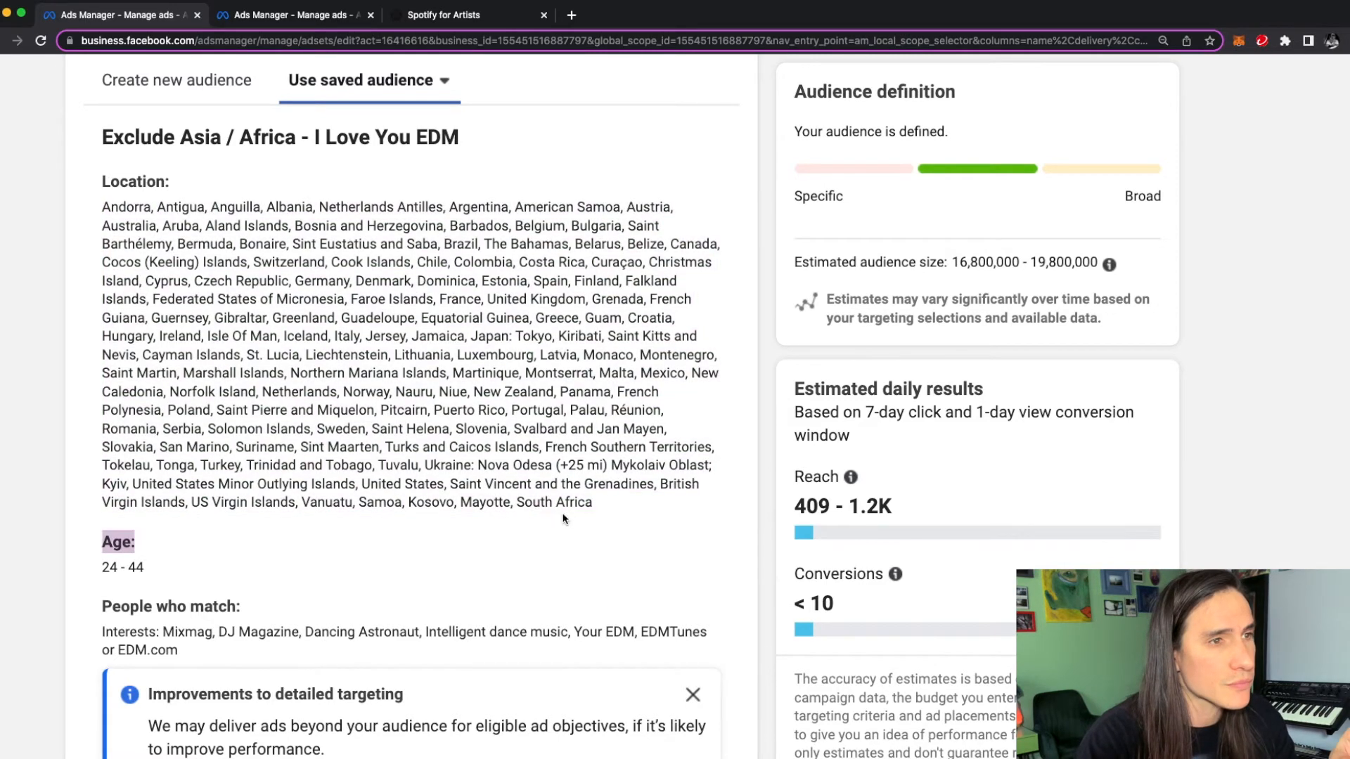
{"action": "left_click_drag", "start_coordinate": [521, 502], "coordinate": [609, 513]}
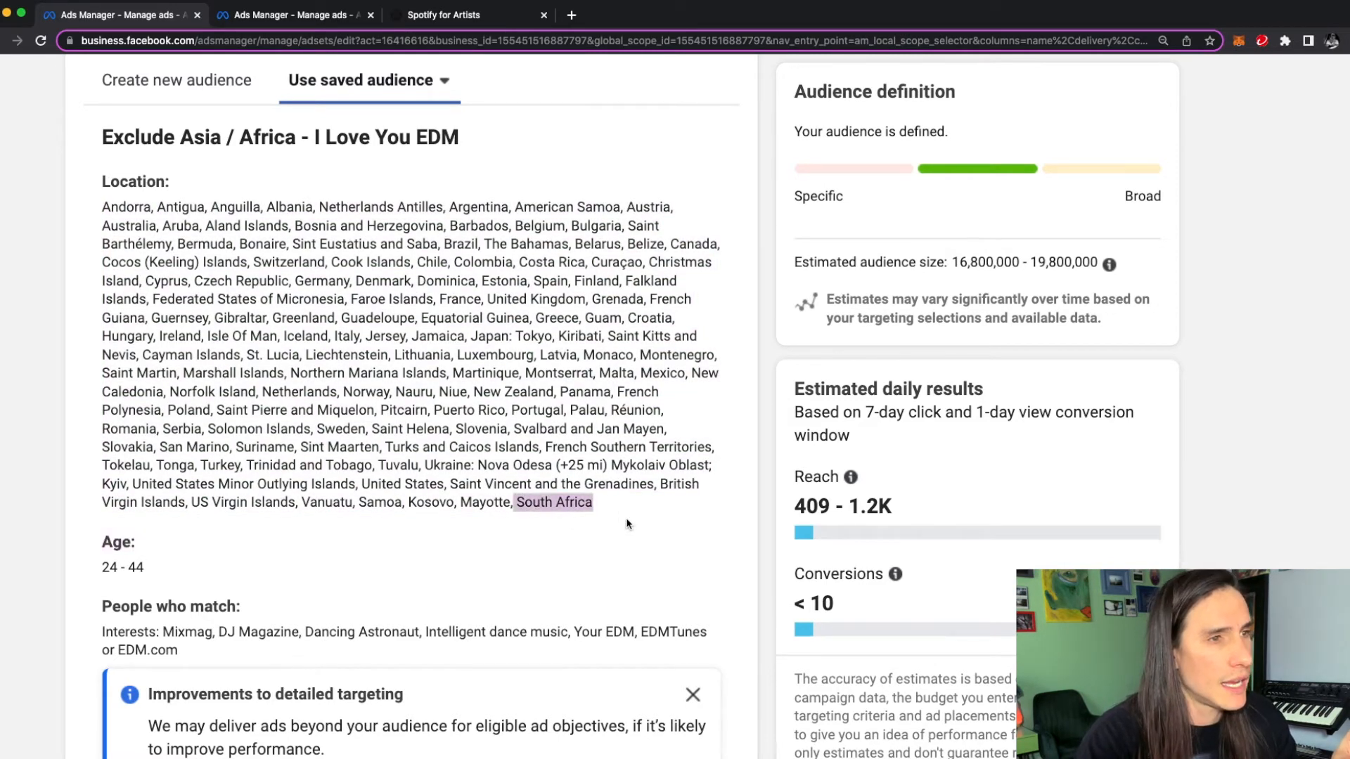
{"action": "left_click", "coordinate": [627, 524]}
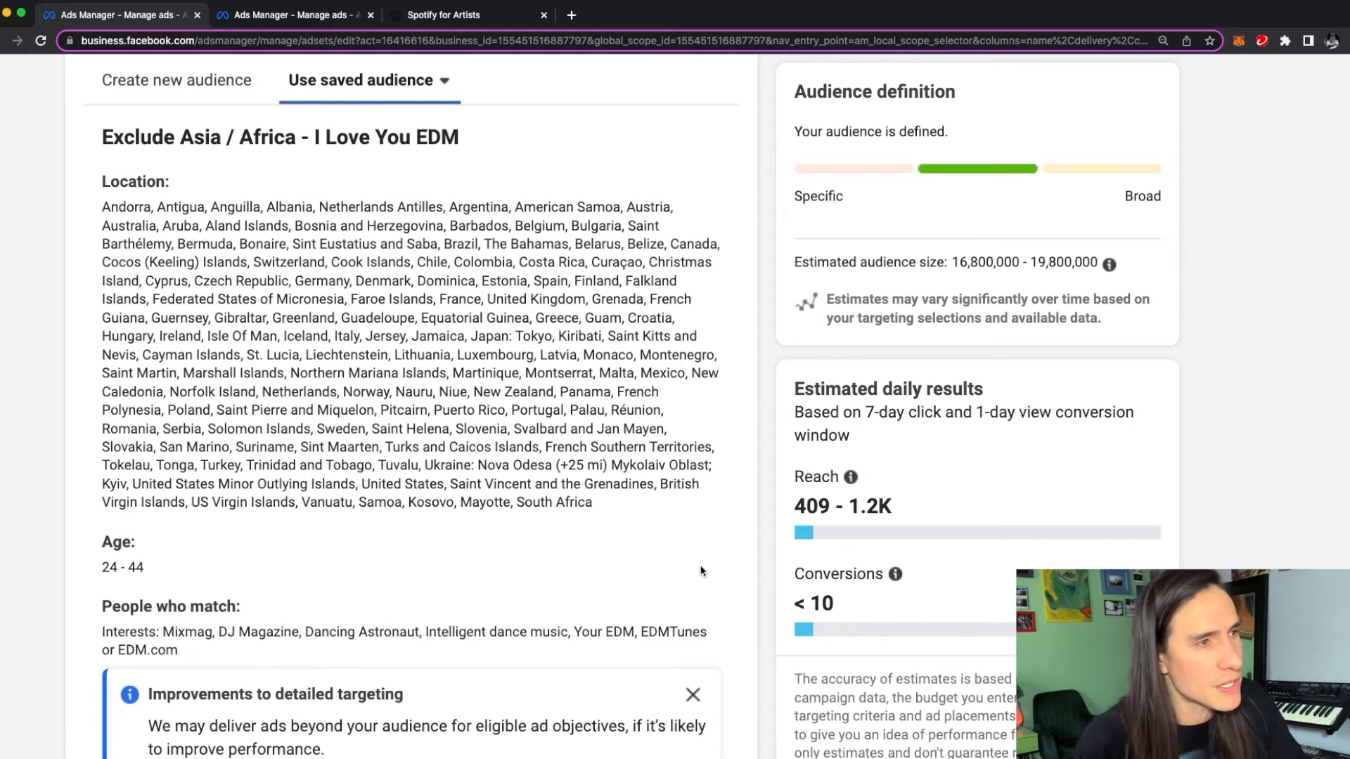
Step: Review the saved audience's targeting interests and age, and highlight its age range
{"action": "scroll", "coordinate": [628, 497], "scroll_direction": "down", "scroll_amount": 2}
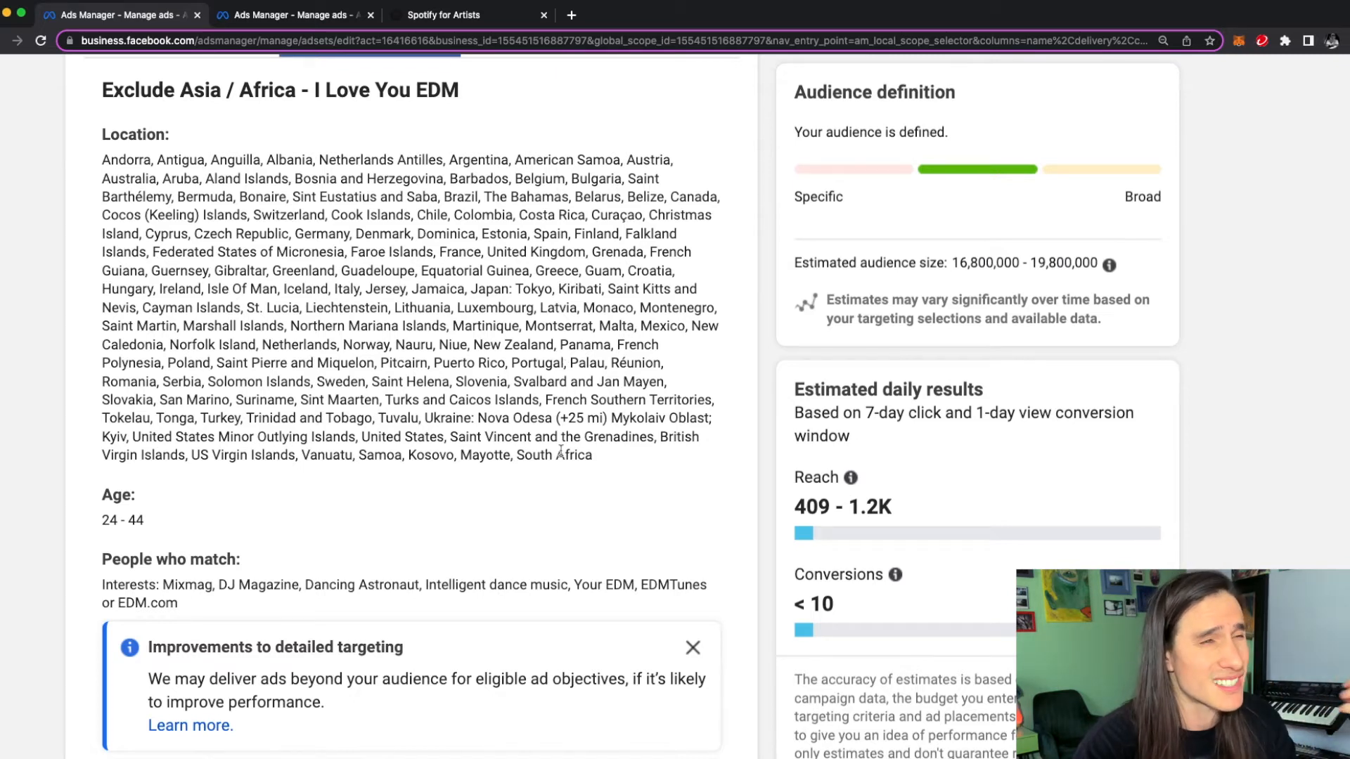
{"action": "scroll", "coordinate": [561, 450], "scroll_direction": "down", "scroll_amount": 1}
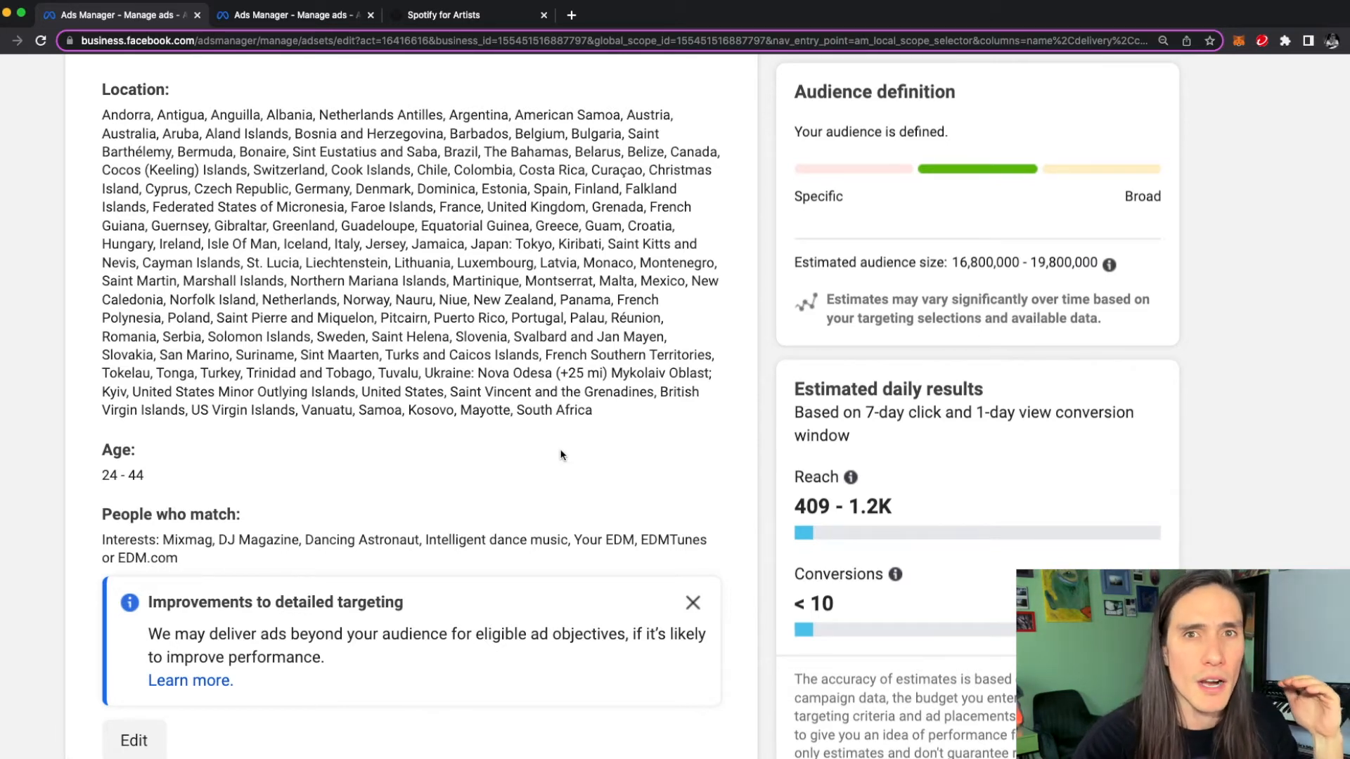
{"action": "scroll", "coordinate": [571, 471], "scroll_direction": "up", "scroll_amount": 1}
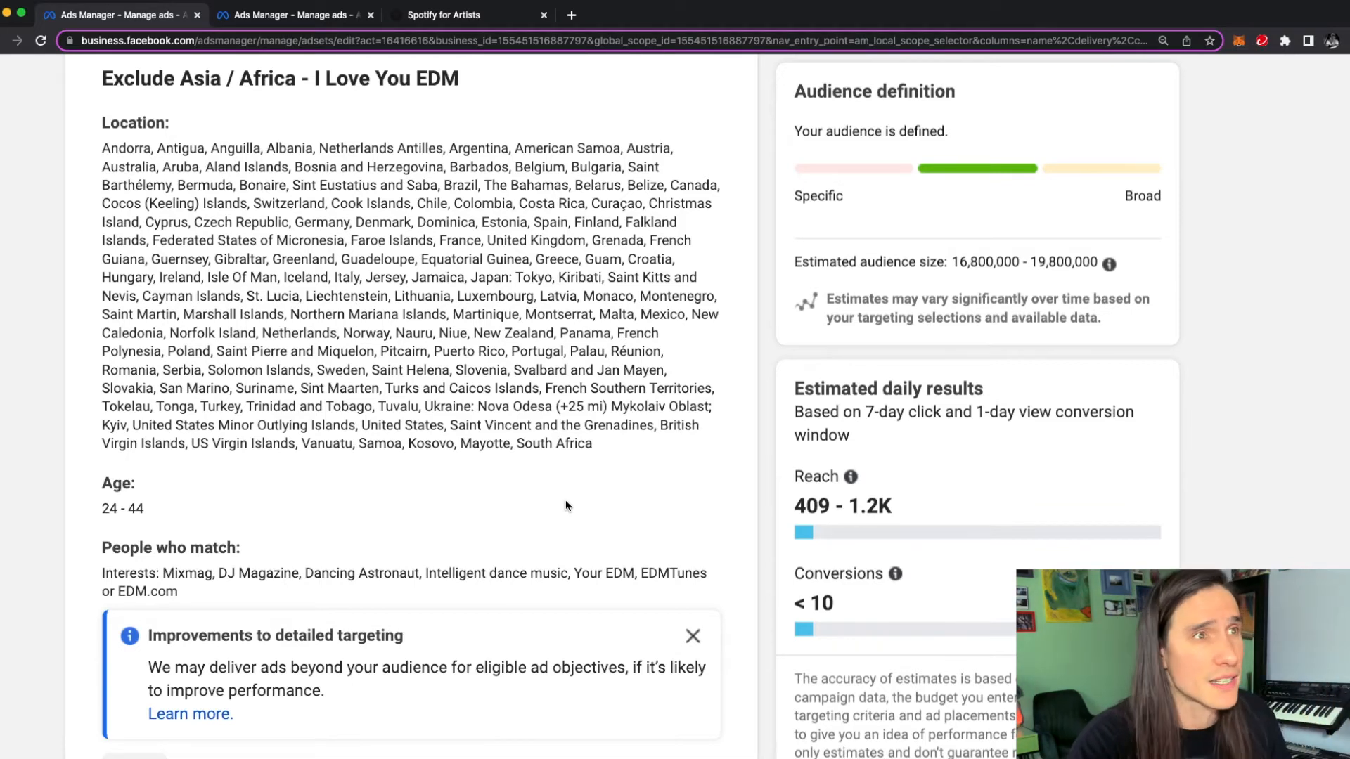
{"action": "scroll", "coordinate": [567, 506], "scroll_direction": "down", "scroll_amount": 1}
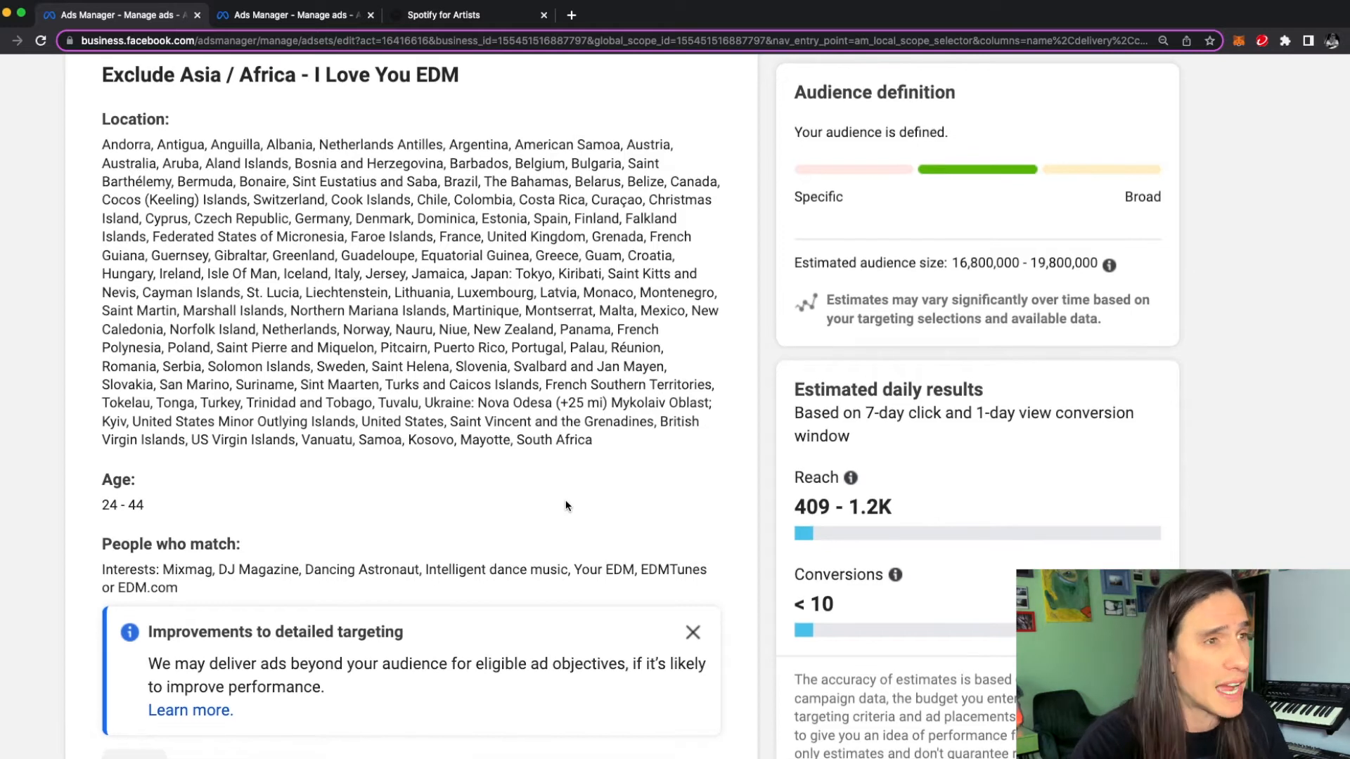
{"action": "scroll", "coordinate": [567, 506], "scroll_direction": "down", "scroll_amount": 5}
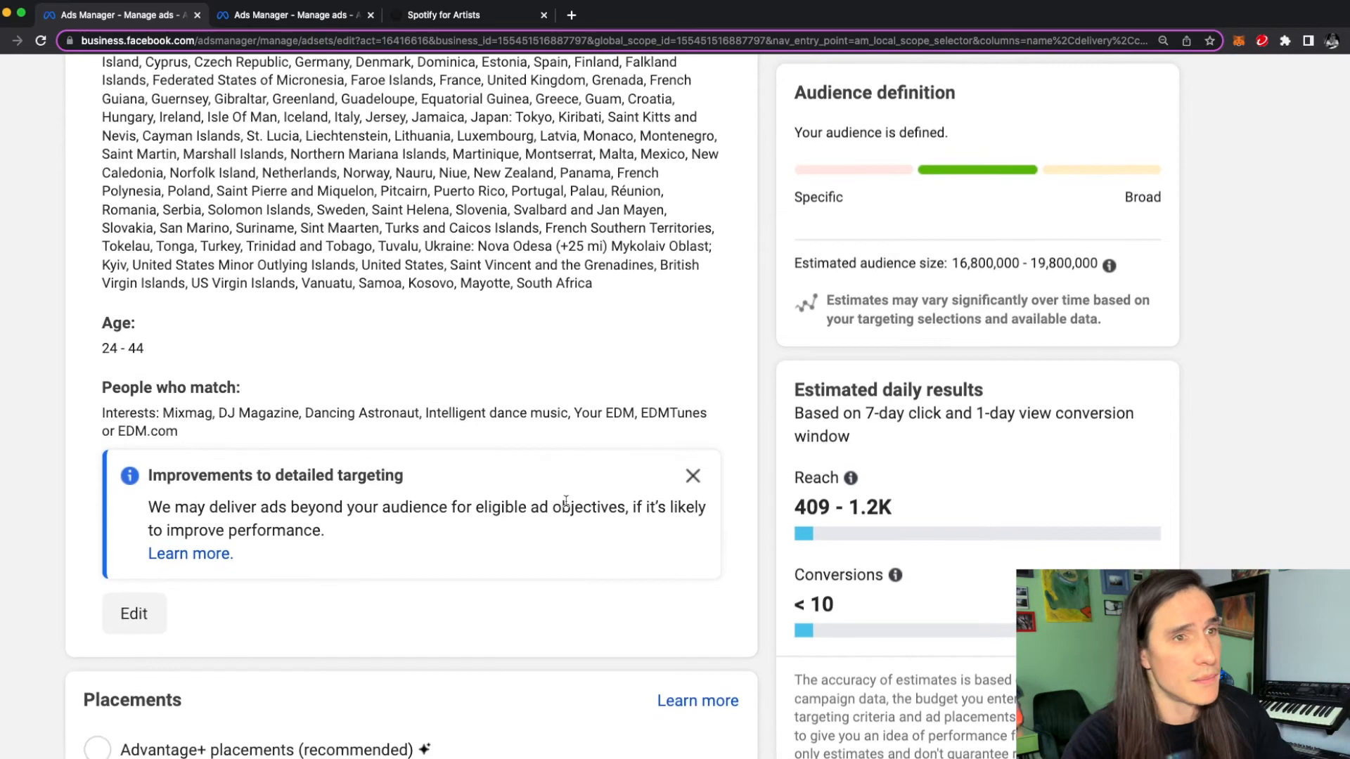
{"action": "scroll", "coordinate": [609, 558], "scroll_direction": "down", "scroll_amount": 1}
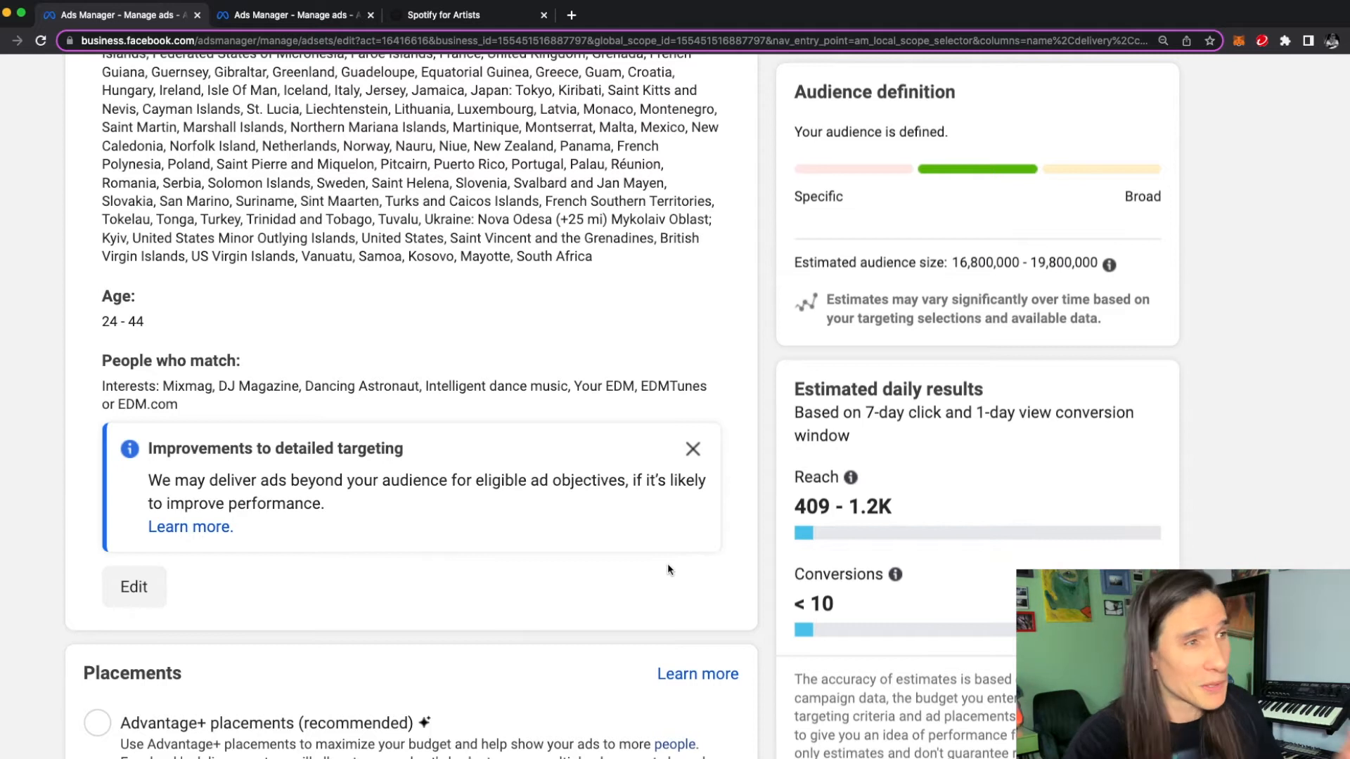
{"action": "scroll", "coordinate": [668, 564], "scroll_direction": "down", "scroll_amount": 1}
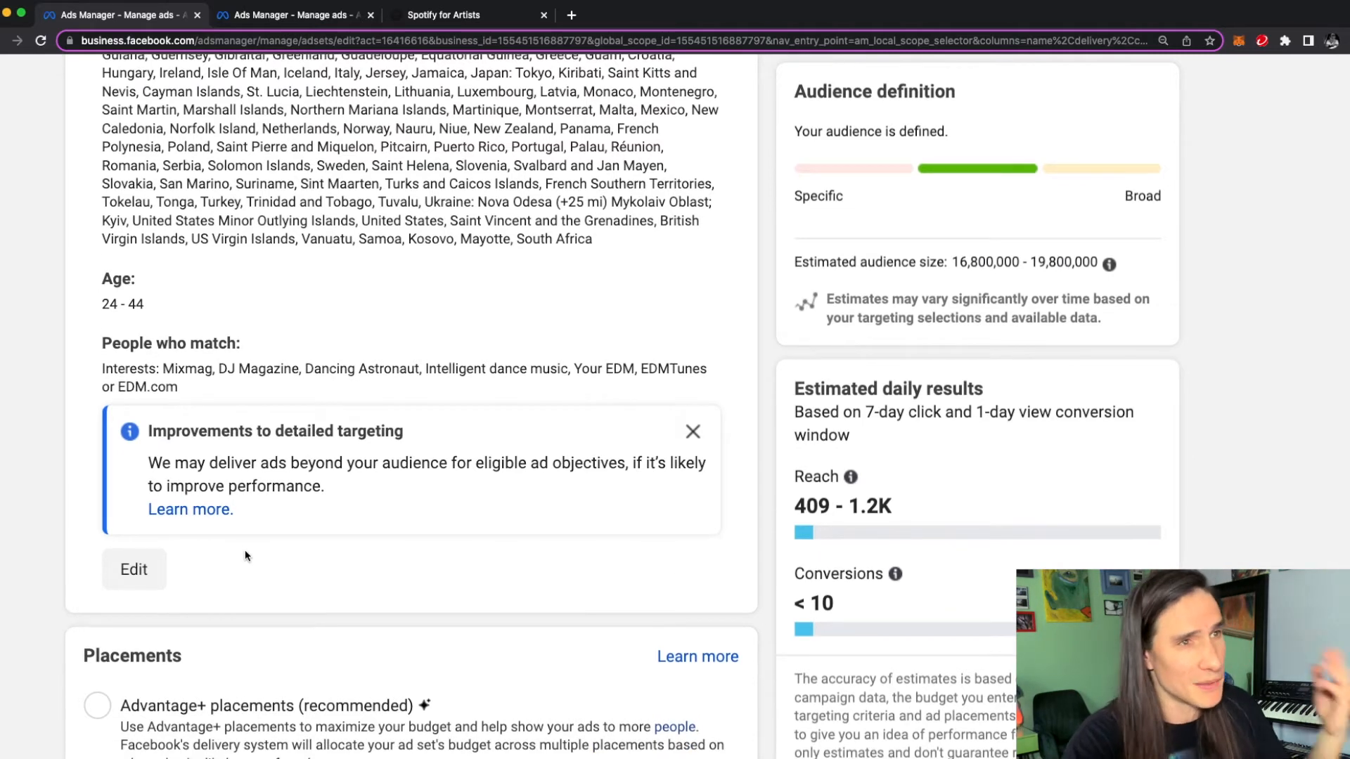
{"action": "scroll", "coordinate": [118, 452], "scroll_direction": "up", "scroll_amount": 3}
{"action": "scroll", "coordinate": [118, 452], "scroll_direction": "up", "scroll_amount": 1}
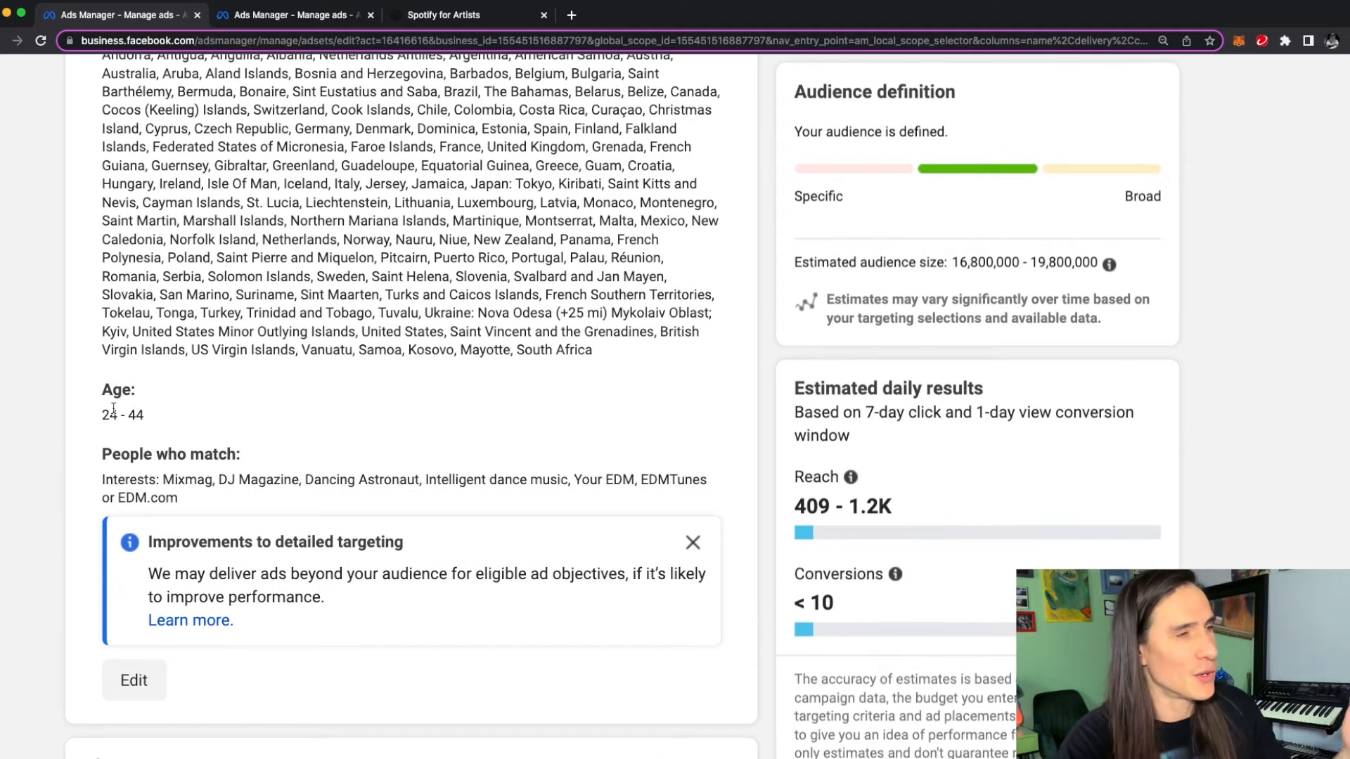
{"action": "triple_click", "coordinate": [116, 415]}
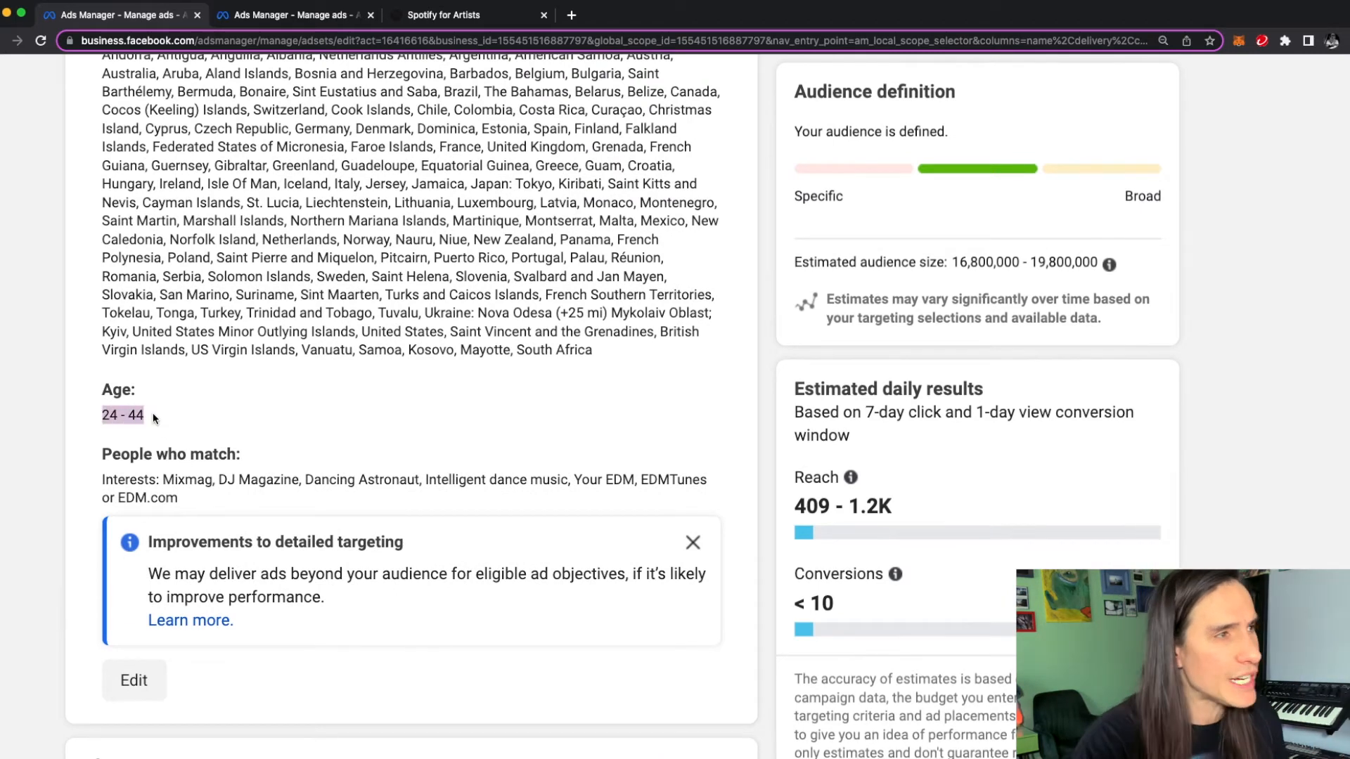
Step: Switch to Spotify for Artists and open the demographics of the artist's audience
{"action": "left_click", "coordinate": [471, 16]}
{"action": "scroll", "coordinate": [492, 211], "scroll_direction": "up", "scroll_amount": 1}
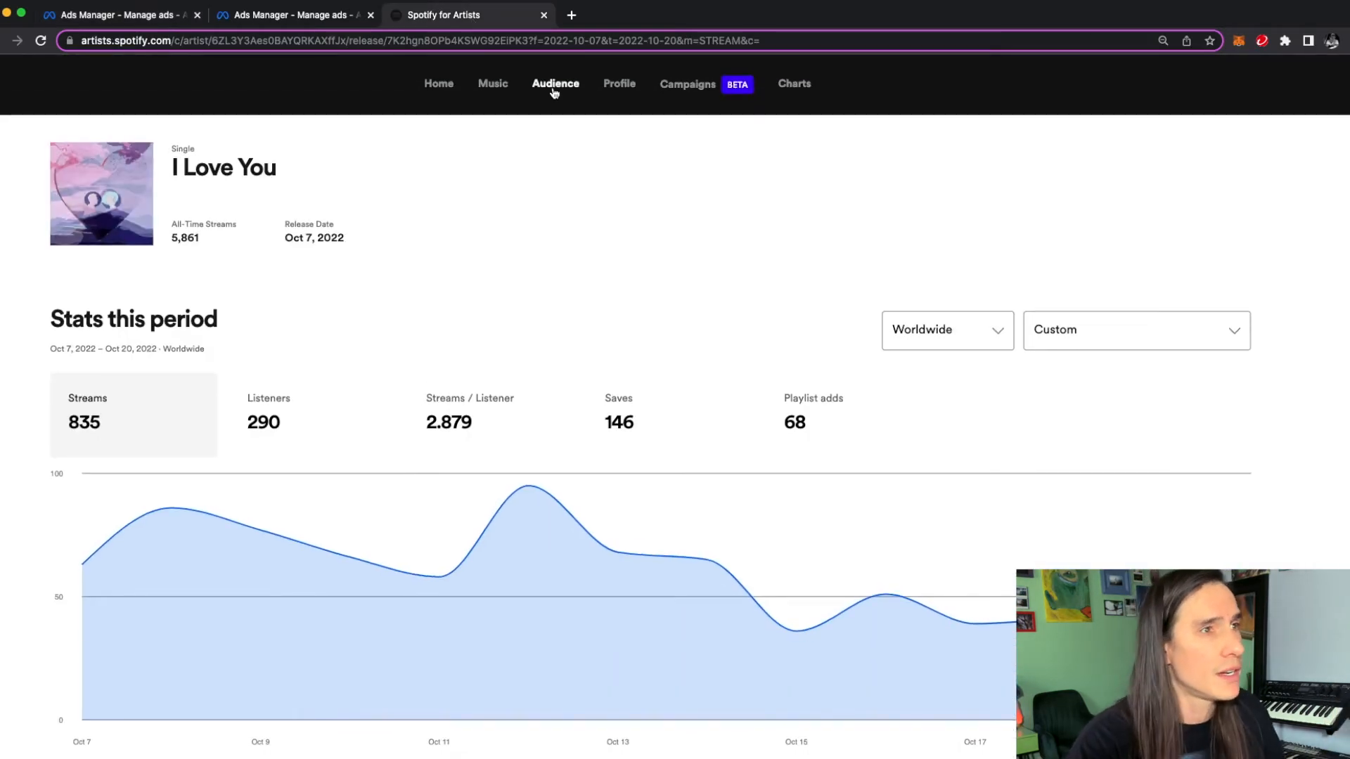
{"action": "left_click", "coordinate": [555, 90]}
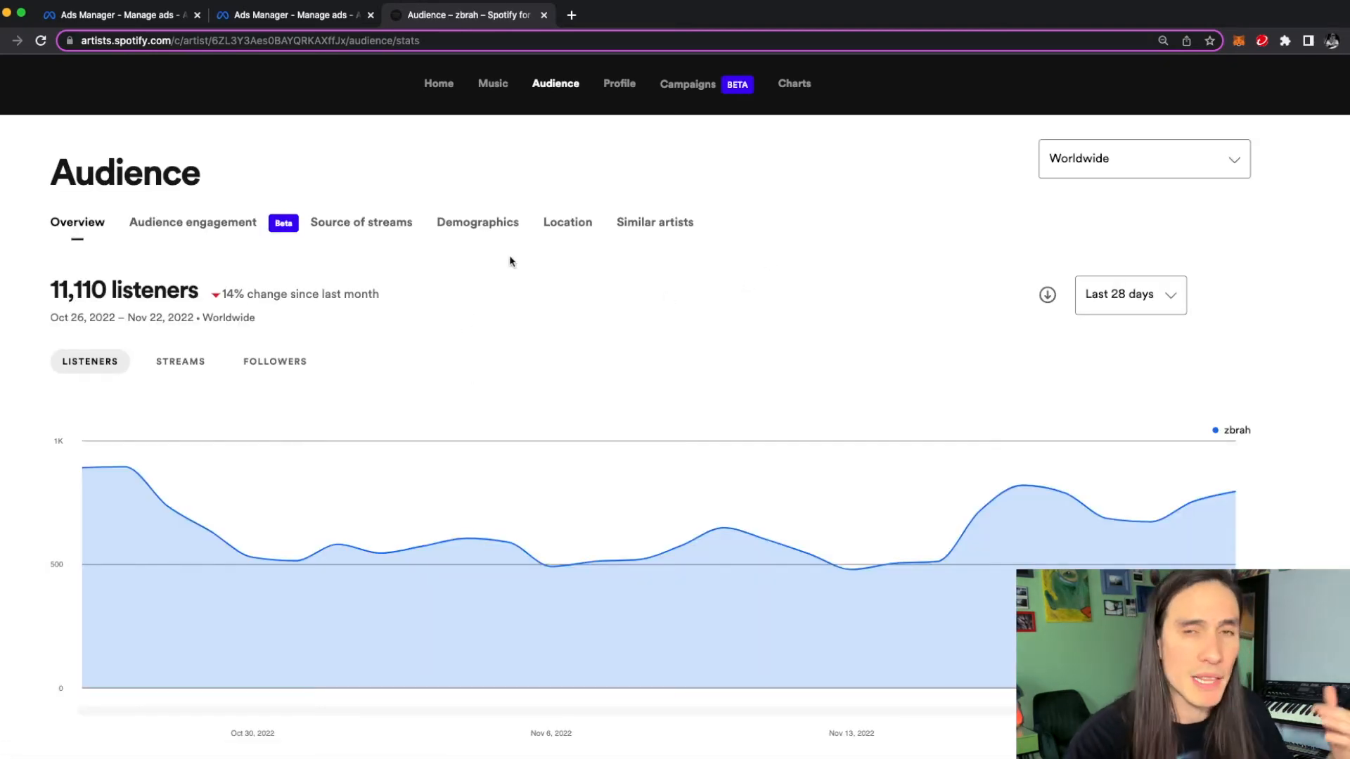
{"action": "left_click", "coordinate": [447, 226]}
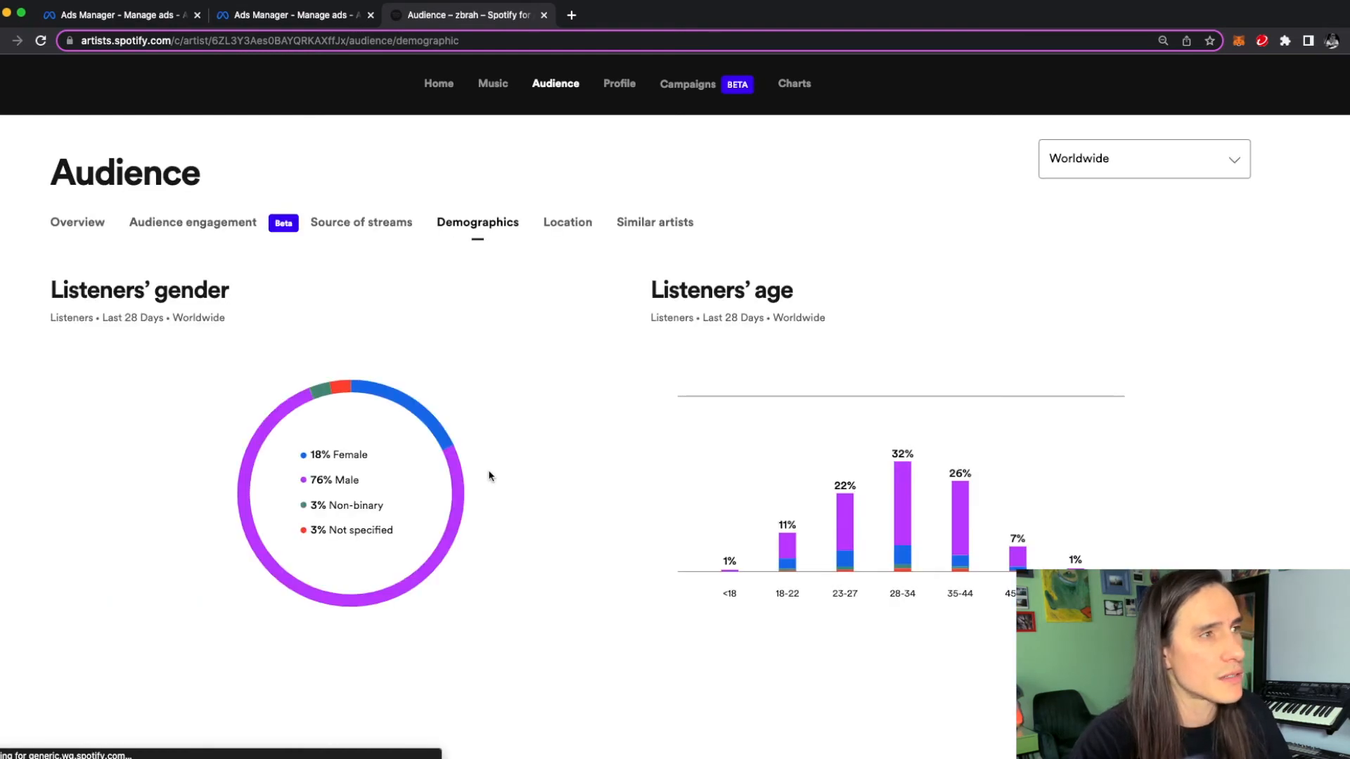
Step: Examine the listeners' gender split and age distribution for the last 28 days worldwide
{"action": "scroll", "coordinate": [488, 473], "scroll_direction": "up", "scroll_amount": 5}
{"action": "scroll", "coordinate": [489, 472], "scroll_direction": "left", "scroll_amount": 1}
{"action": "scroll", "coordinate": [489, 472], "scroll_direction": "down", "scroll_amount": 2}
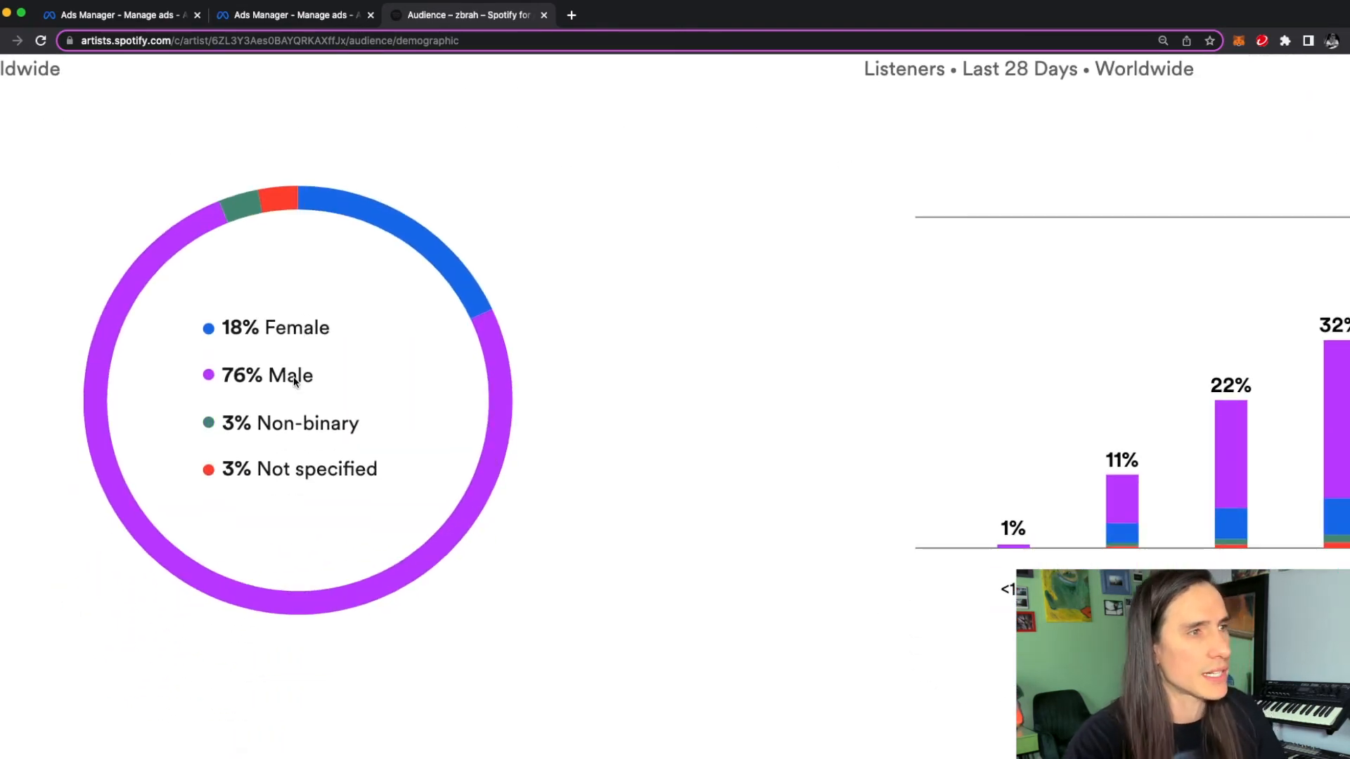
{"action": "scroll", "coordinate": [293, 377], "scroll_direction": "right", "scroll_amount": 1}
{"action": "scroll", "coordinate": [343, 403], "scroll_direction": "right", "scroll_amount": 5}
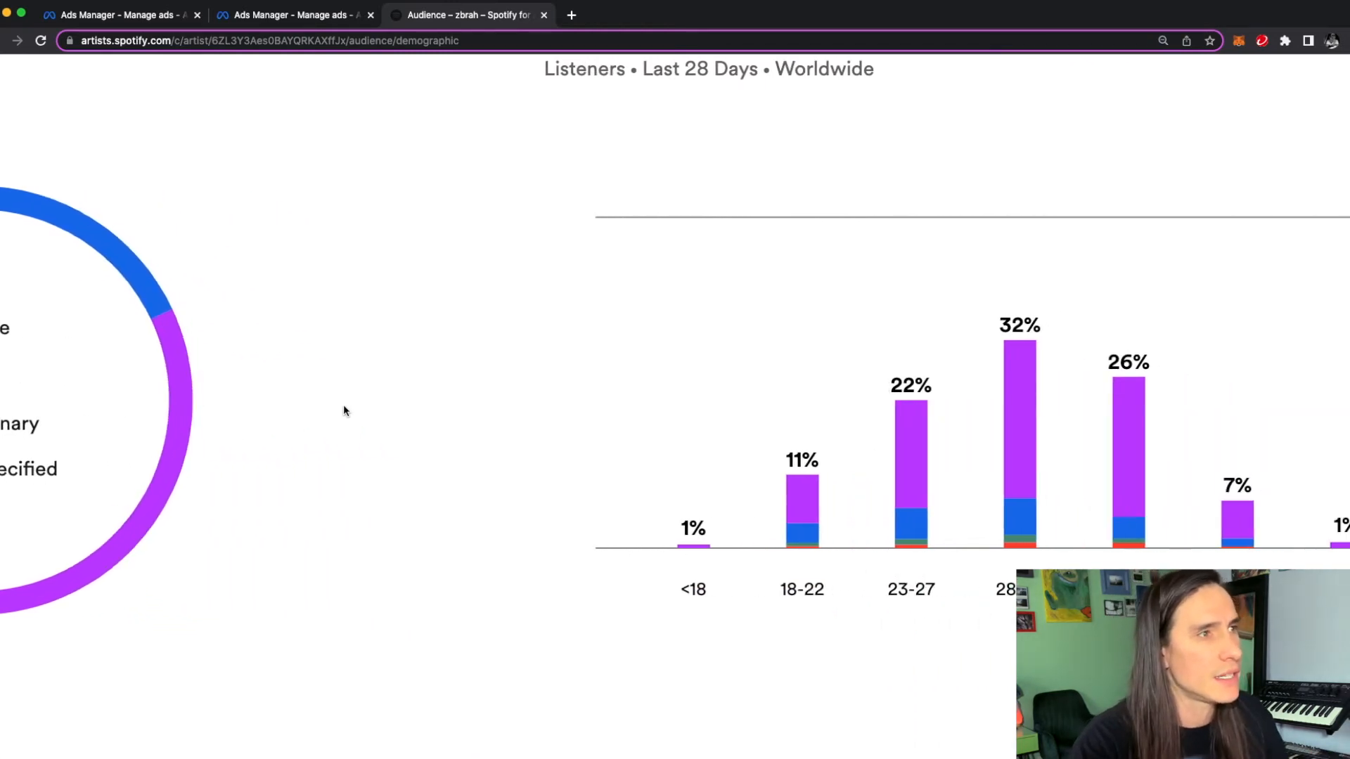
{"action": "scroll", "coordinate": [664, 491], "scroll_direction": "right", "scroll_amount": 3}
{"action": "scroll", "coordinate": [1013, 389], "scroll_direction": "up", "scroll_amount": 1}
{"action": "scroll", "coordinate": [1013, 388], "scroll_direction": "right", "scroll_amount": 5}
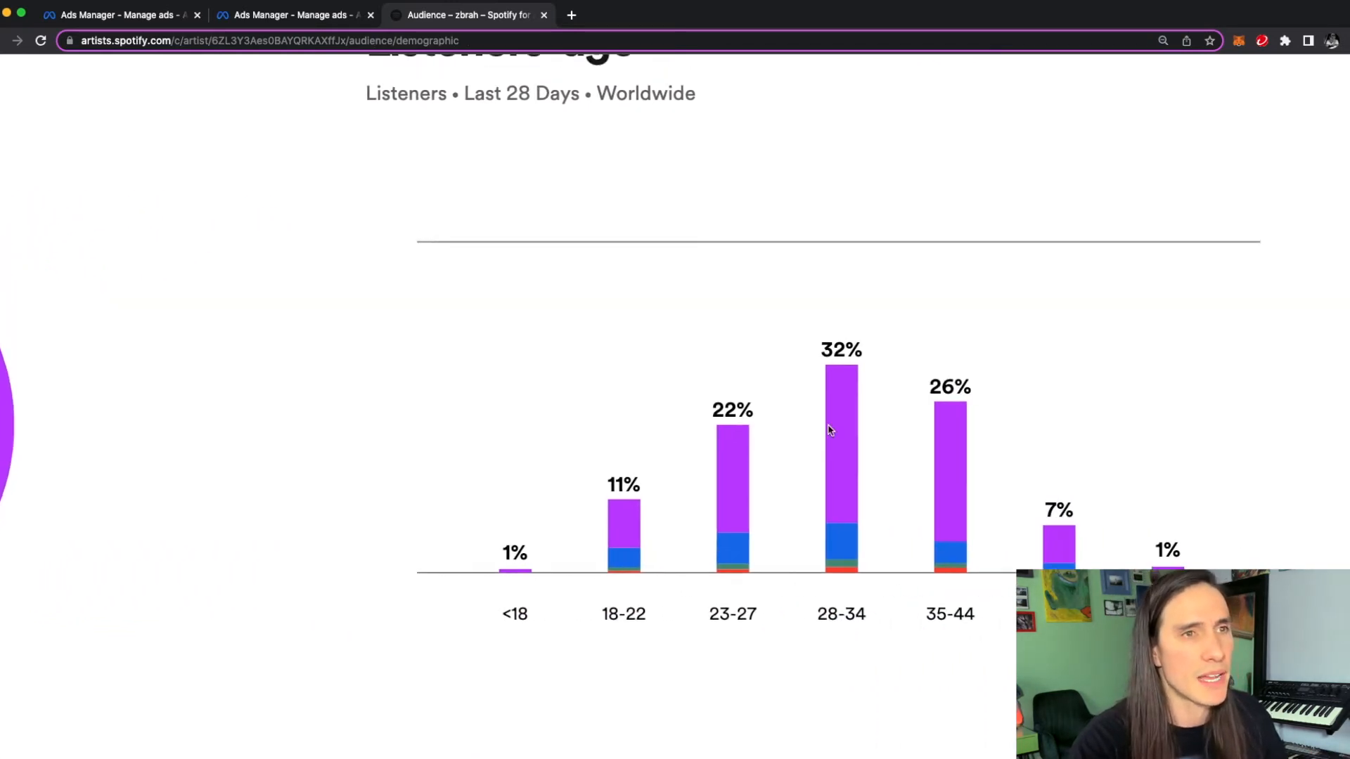
{"action": "scroll", "coordinate": [546, 542], "scroll_direction": "up", "scroll_amount": 1}
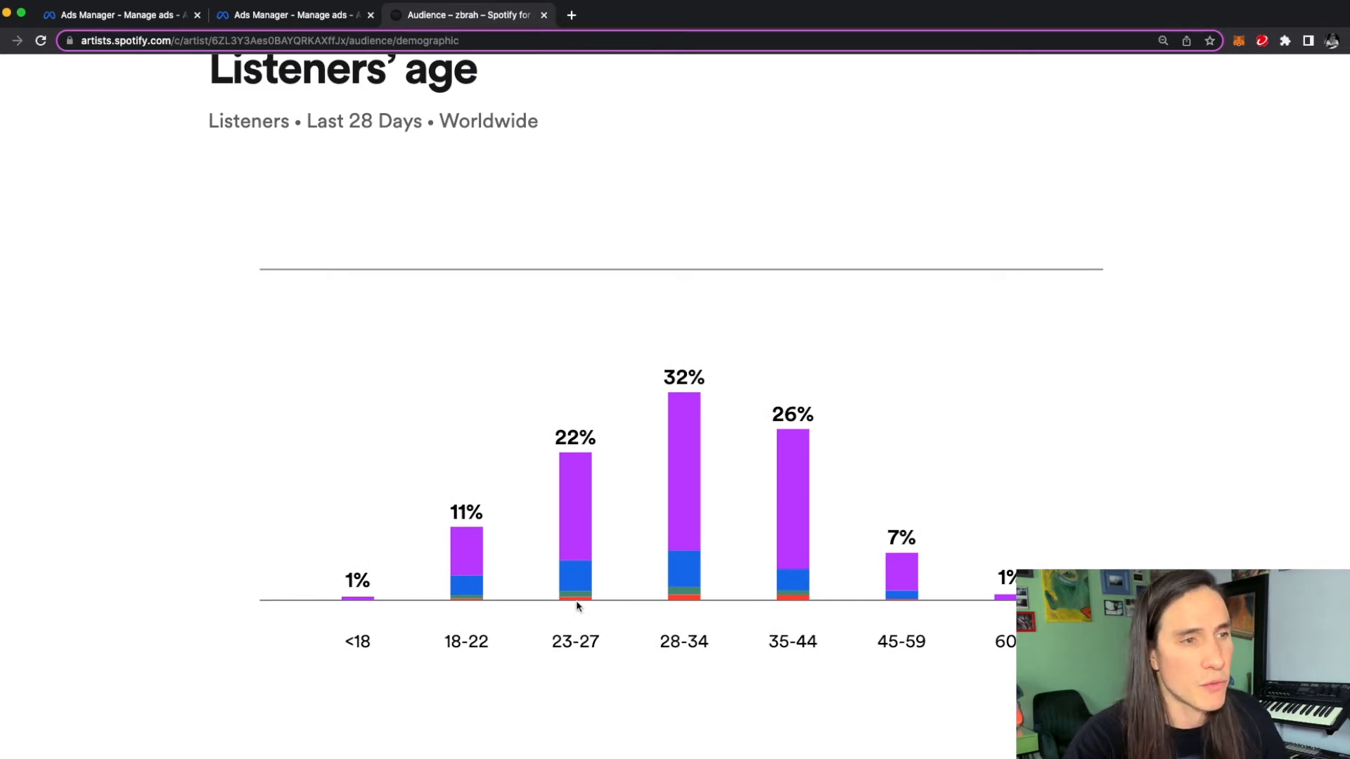
{"action": "mouse_move", "coordinate": [726, 456]}
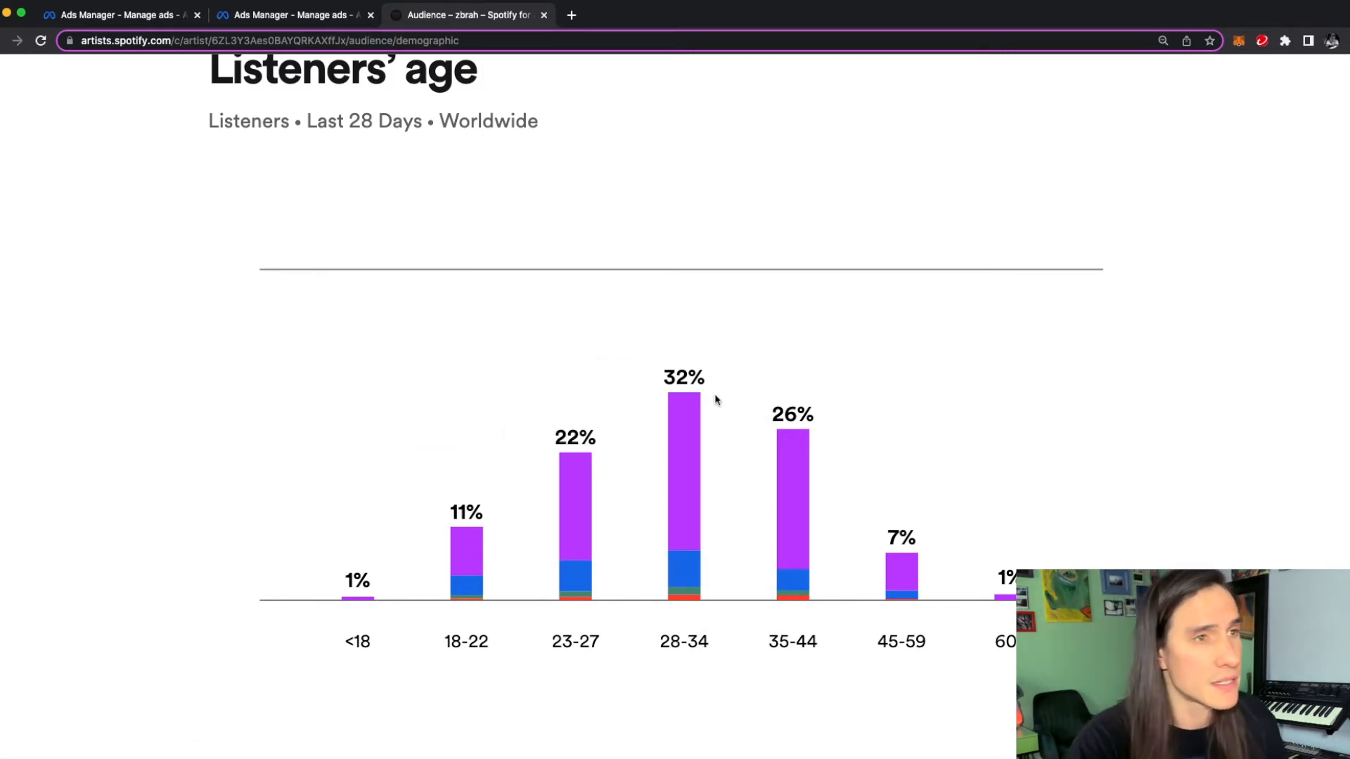
Step: Return to the reference ad set in Ads Manager and review its targeting interests, manual placement choice and platforms
{"action": "left_click", "coordinate": [265, 23]}
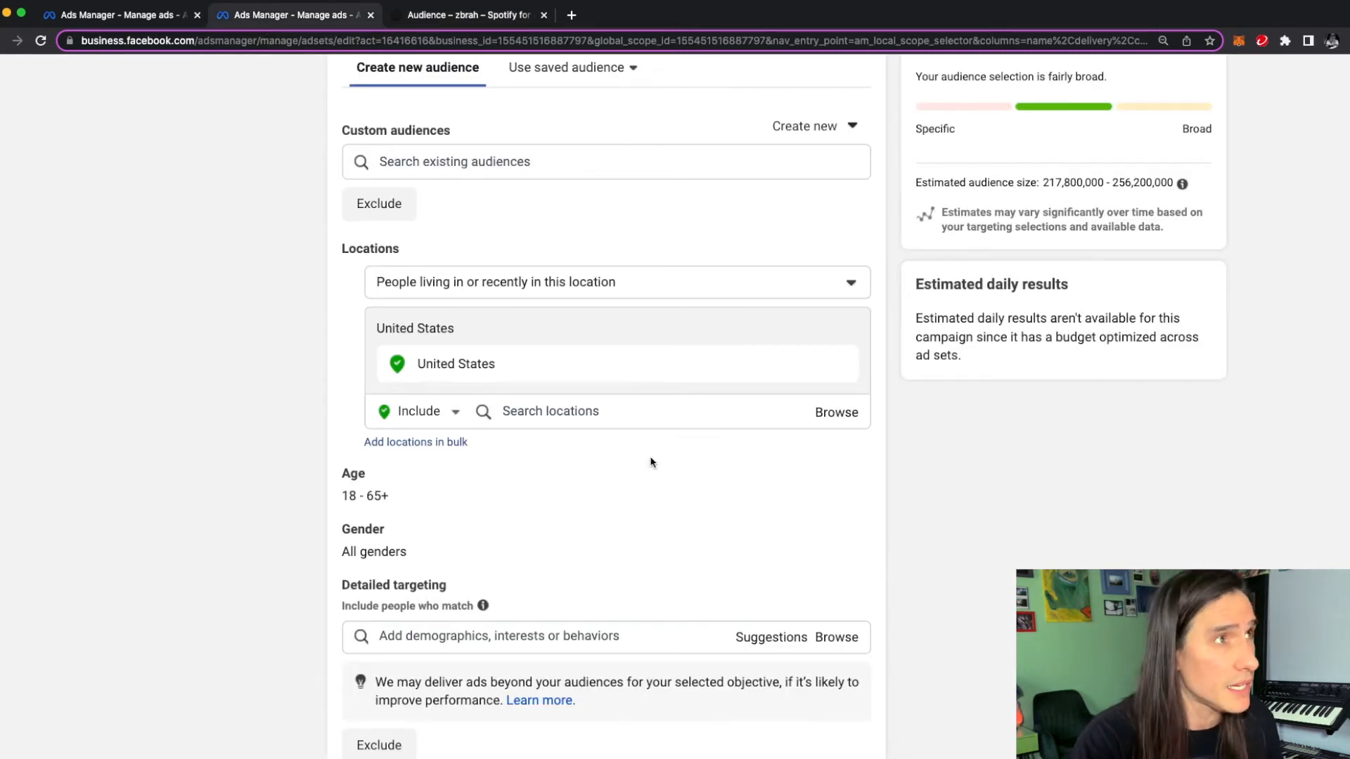
{"action": "left_click", "coordinate": [116, 15]}
{"action": "scroll", "coordinate": [376, 363], "scroll_direction": "down", "scroll_amount": 3}
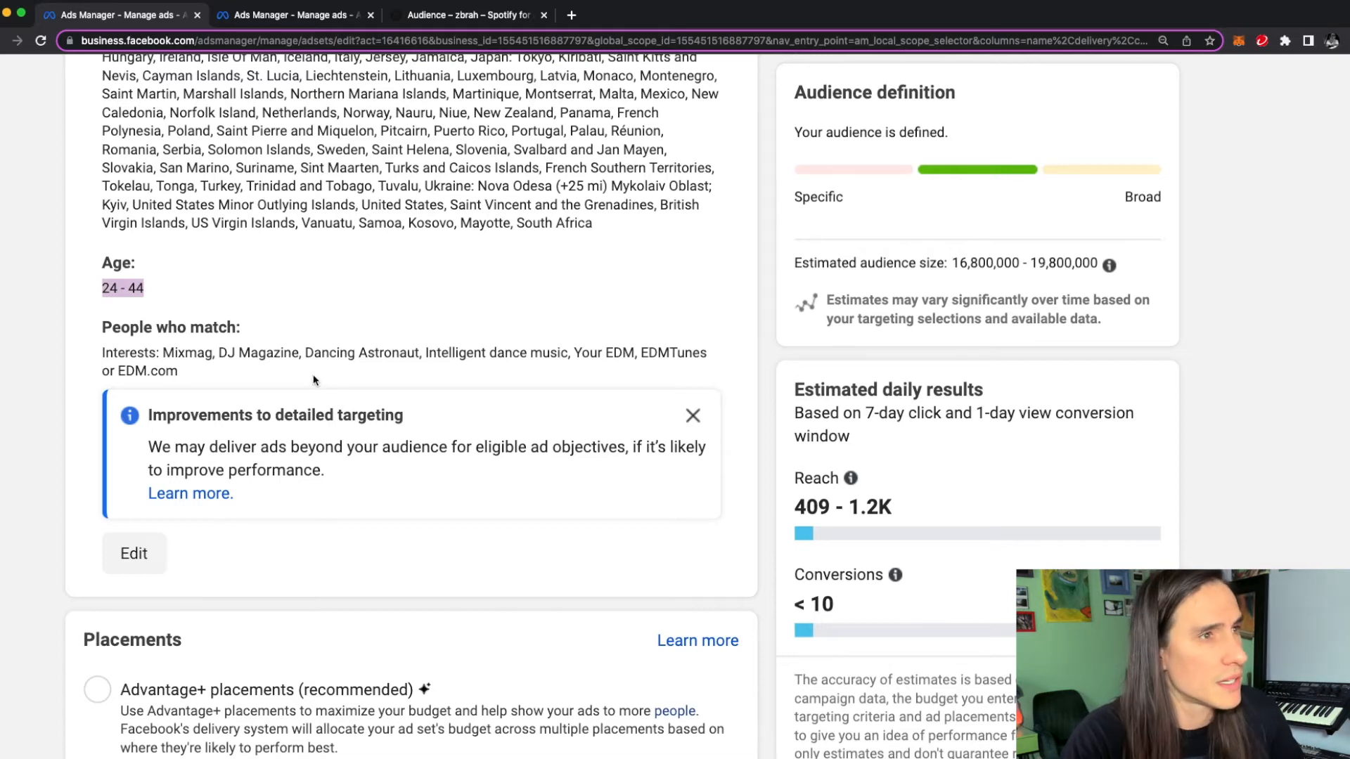
{"action": "scroll", "coordinate": [253, 372], "scroll_direction": "down", "scroll_amount": 7}
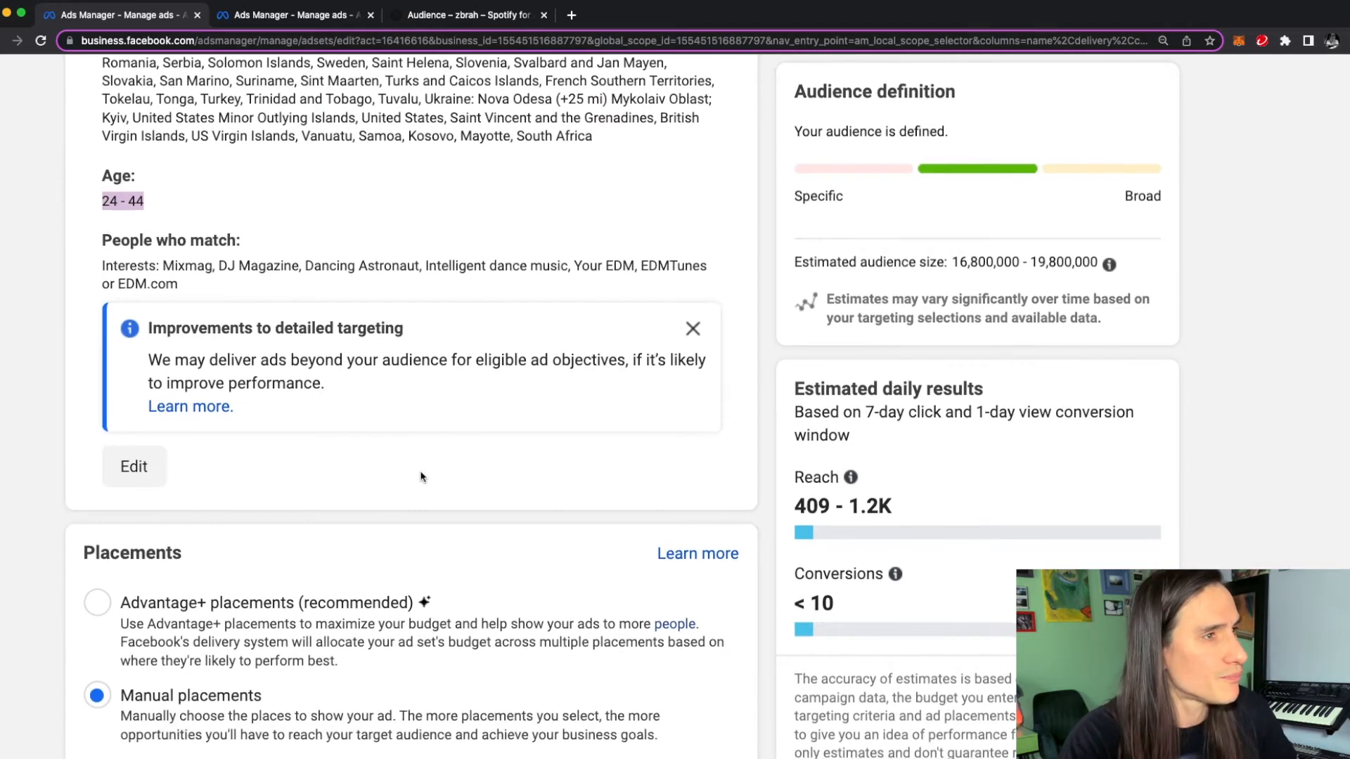
{"action": "scroll", "coordinate": [241, 320], "scroll_direction": "down", "scroll_amount": 3}
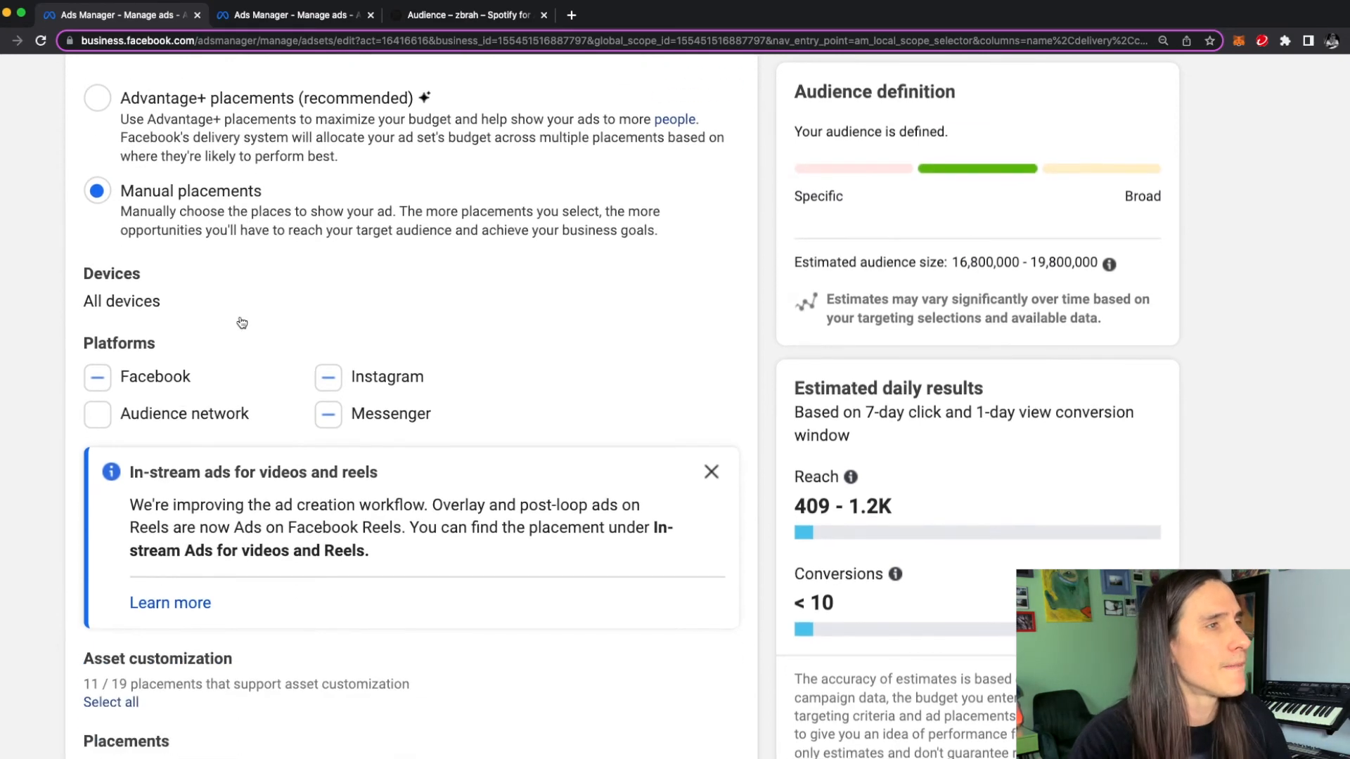
{"action": "scroll", "coordinate": [186, 125], "scroll_direction": "up", "scroll_amount": 2}
{"action": "scroll", "coordinate": [121, 243], "scroll_direction": "up", "scroll_amount": 12}
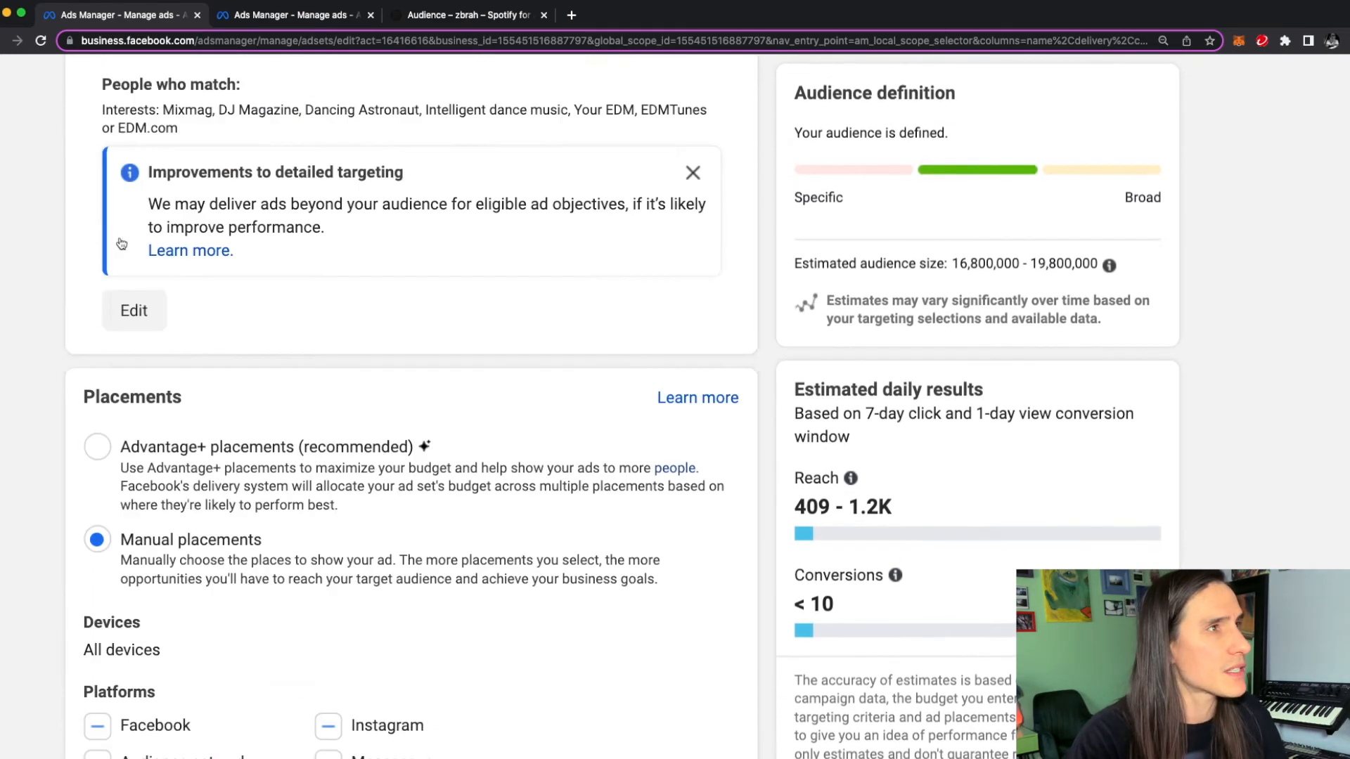
{"action": "scroll", "coordinate": [121, 243], "scroll_direction": "down", "scroll_amount": 11}
{"action": "scroll", "coordinate": [121, 243], "scroll_direction": "down", "scroll_amount": 5}
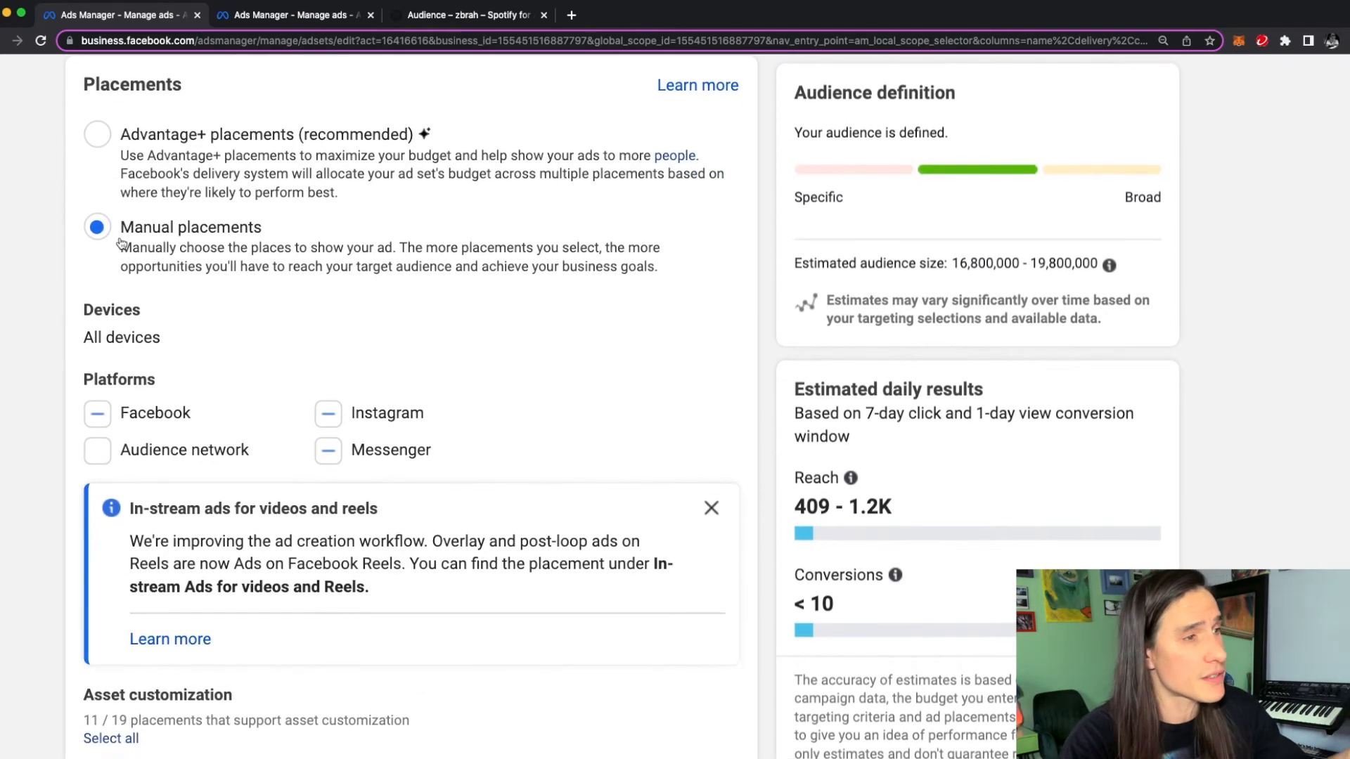
{"action": "scroll", "coordinate": [121, 243], "scroll_direction": "down", "scroll_amount": 3}
{"action": "scroll", "coordinate": [121, 242], "scroll_direction": "down", "scroll_amount": 1}
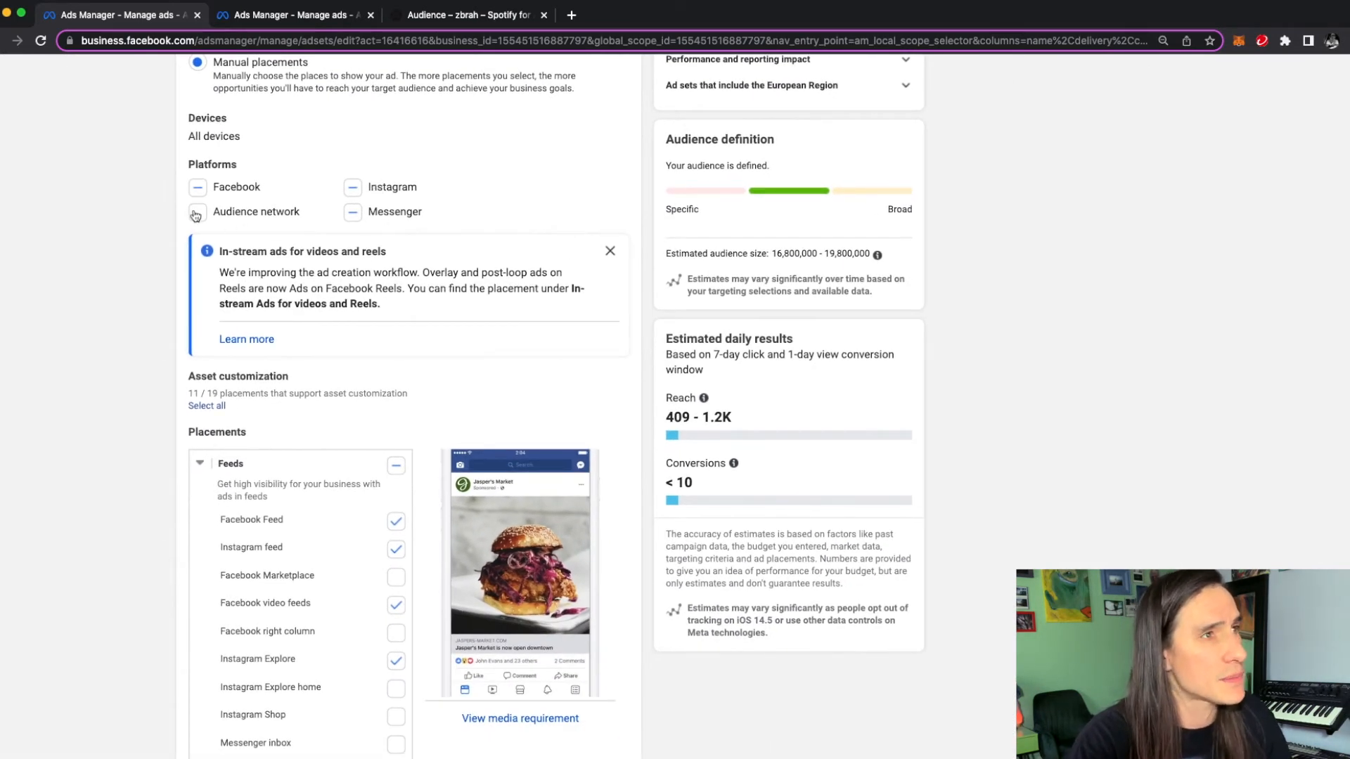
Step: Examine which feed, story, reel, in-stream, search and app placements the reference ad set uses, down to its delivery optimization
{"action": "scroll", "coordinate": [195, 217], "scroll_direction": "down", "scroll_amount": 3}
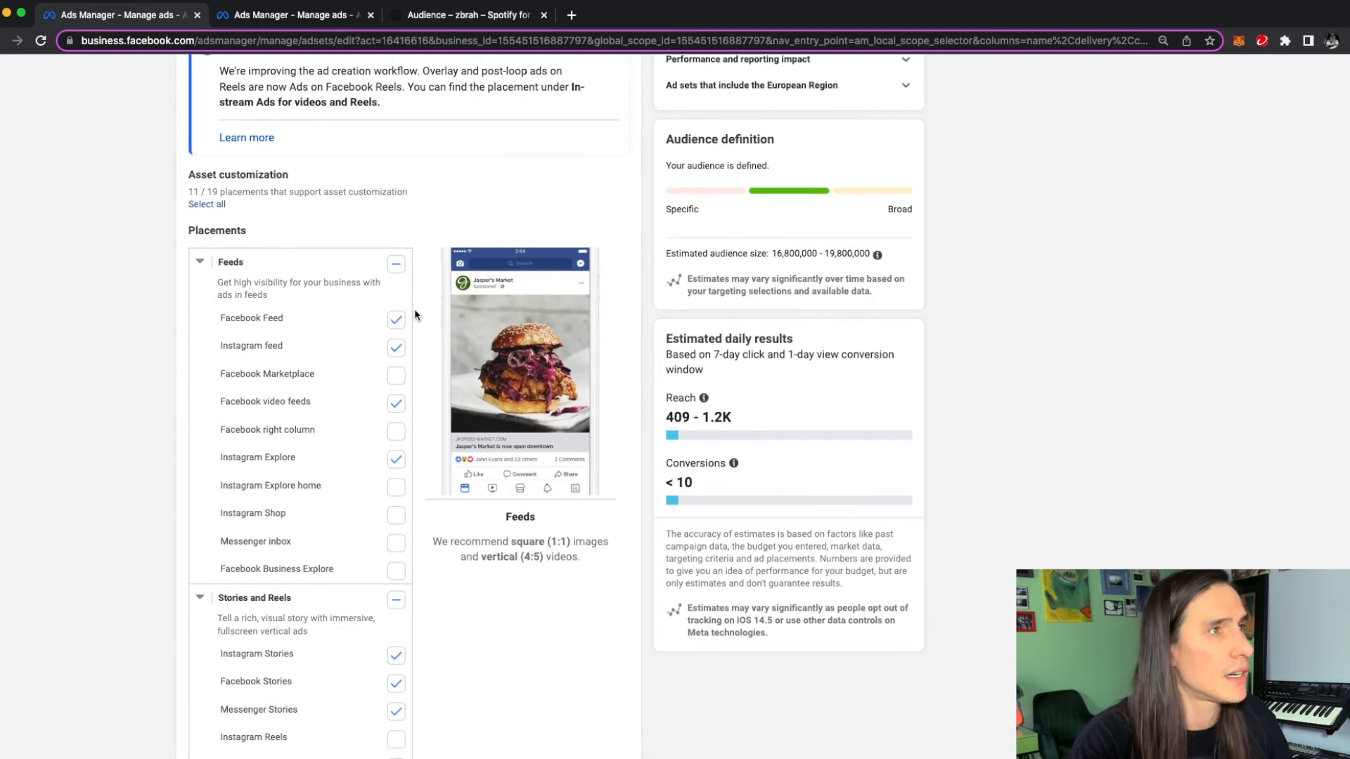
{"action": "scroll", "coordinate": [415, 309], "scroll_direction": "up", "scroll_amount": 2}
{"action": "scroll", "coordinate": [415, 311], "scroll_direction": "down", "scroll_amount": 1}
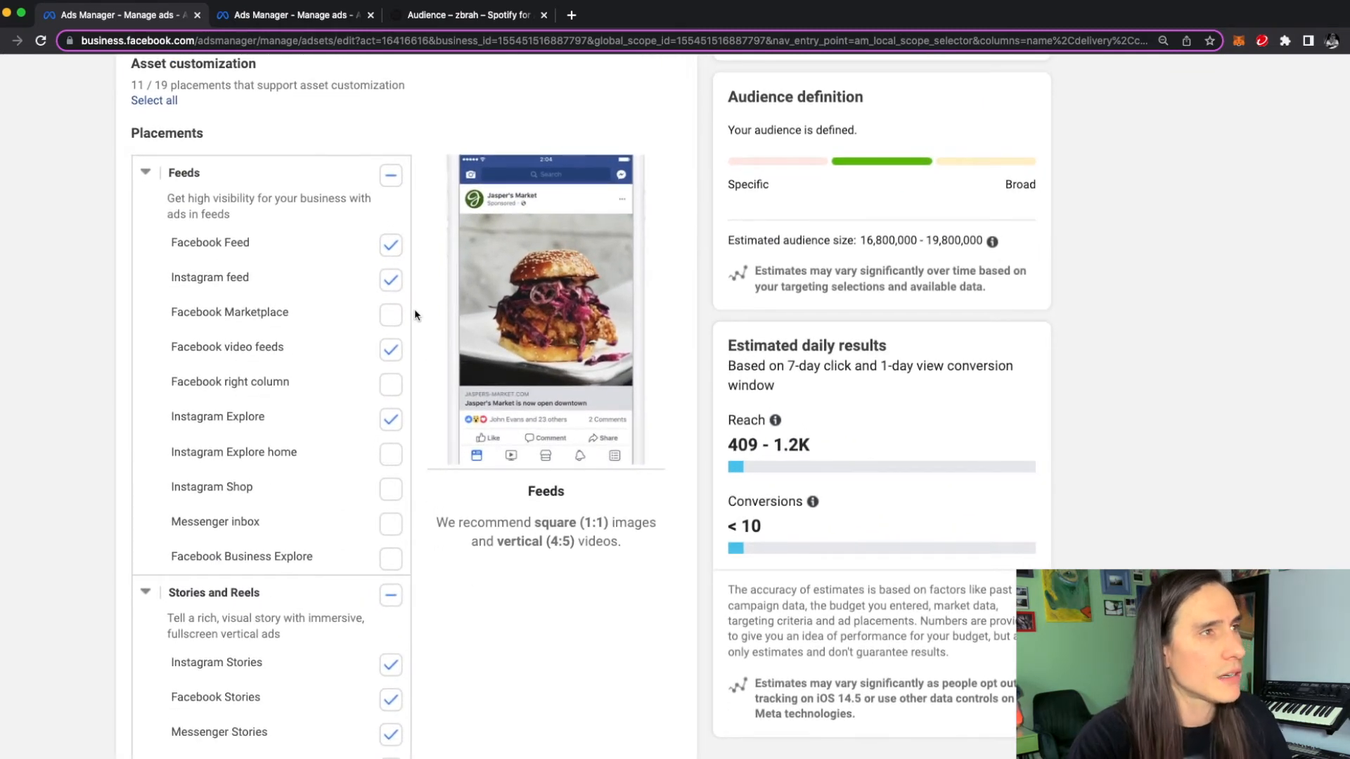
{"action": "scroll", "coordinate": [554, 525], "scroll_direction": "down", "scroll_amount": 1}
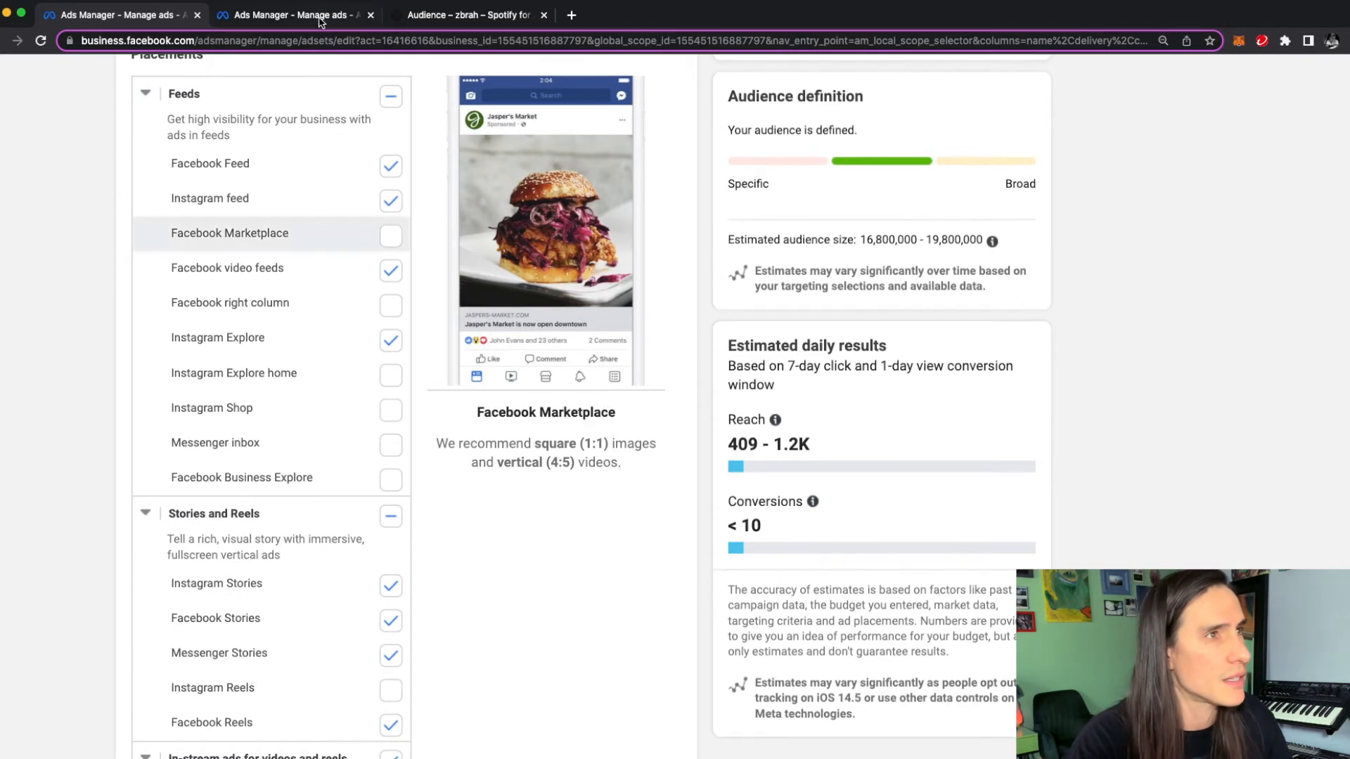
{"action": "scroll", "coordinate": [286, 593], "scroll_direction": "down", "scroll_amount": 3}
{"action": "scroll", "coordinate": [286, 594], "scroll_direction": "down", "scroll_amount": 1}
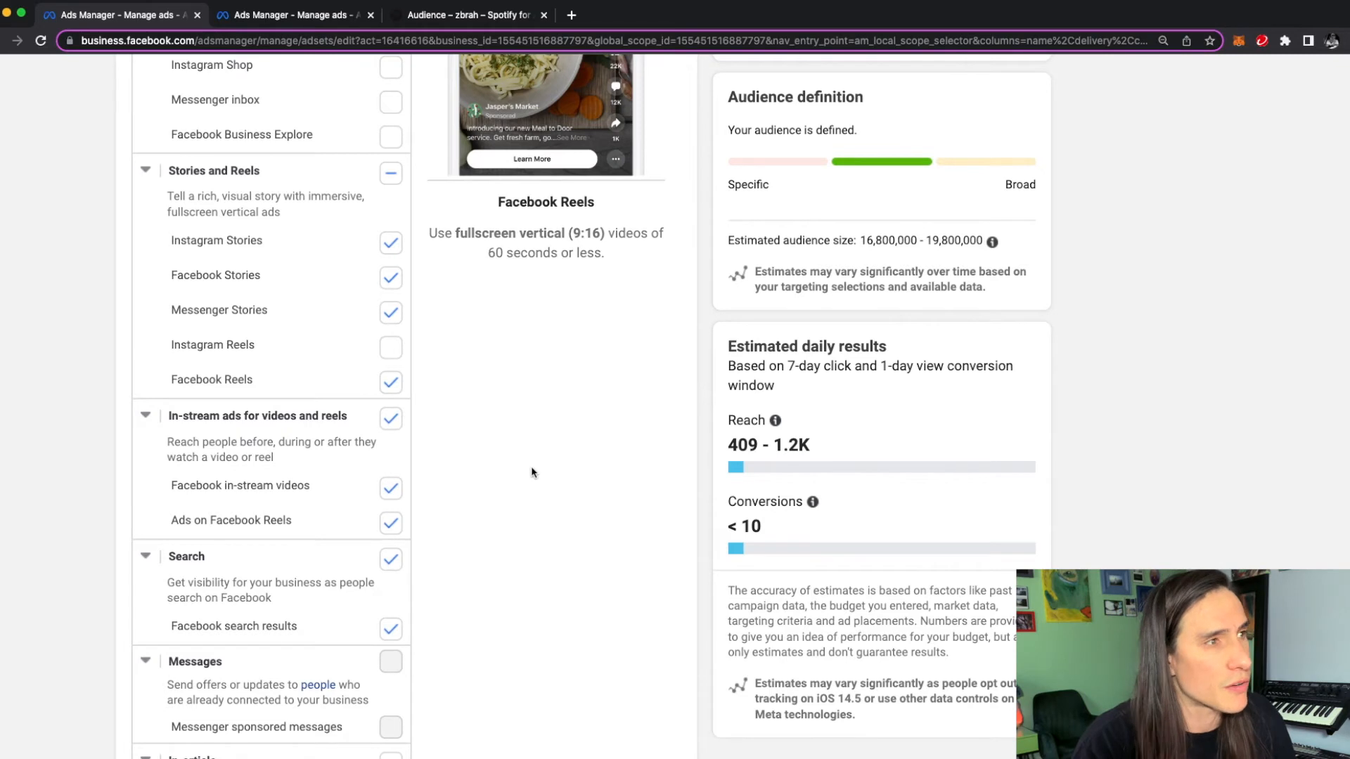
{"action": "scroll", "coordinate": [499, 380], "scroll_direction": "down", "scroll_amount": 1}
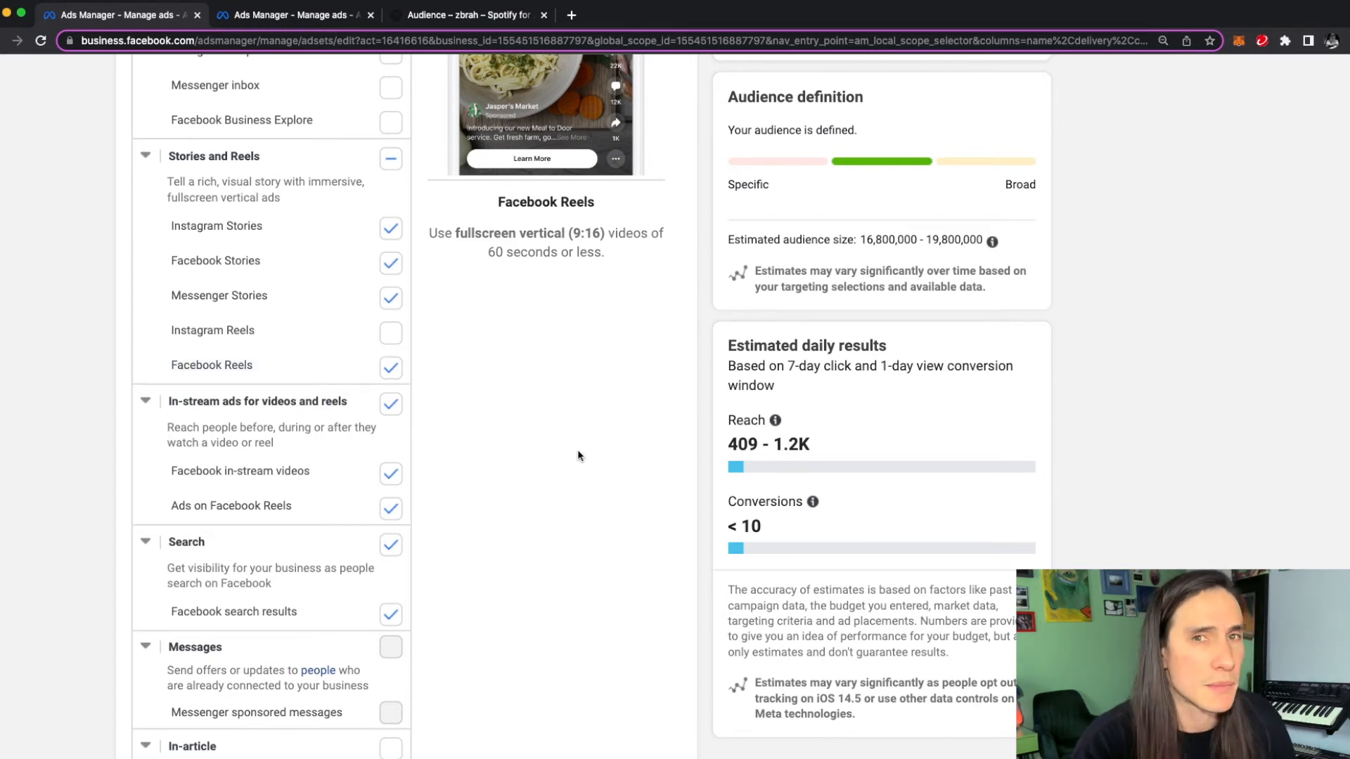
{"action": "scroll", "coordinate": [577, 455], "scroll_direction": "down", "scroll_amount": 3}
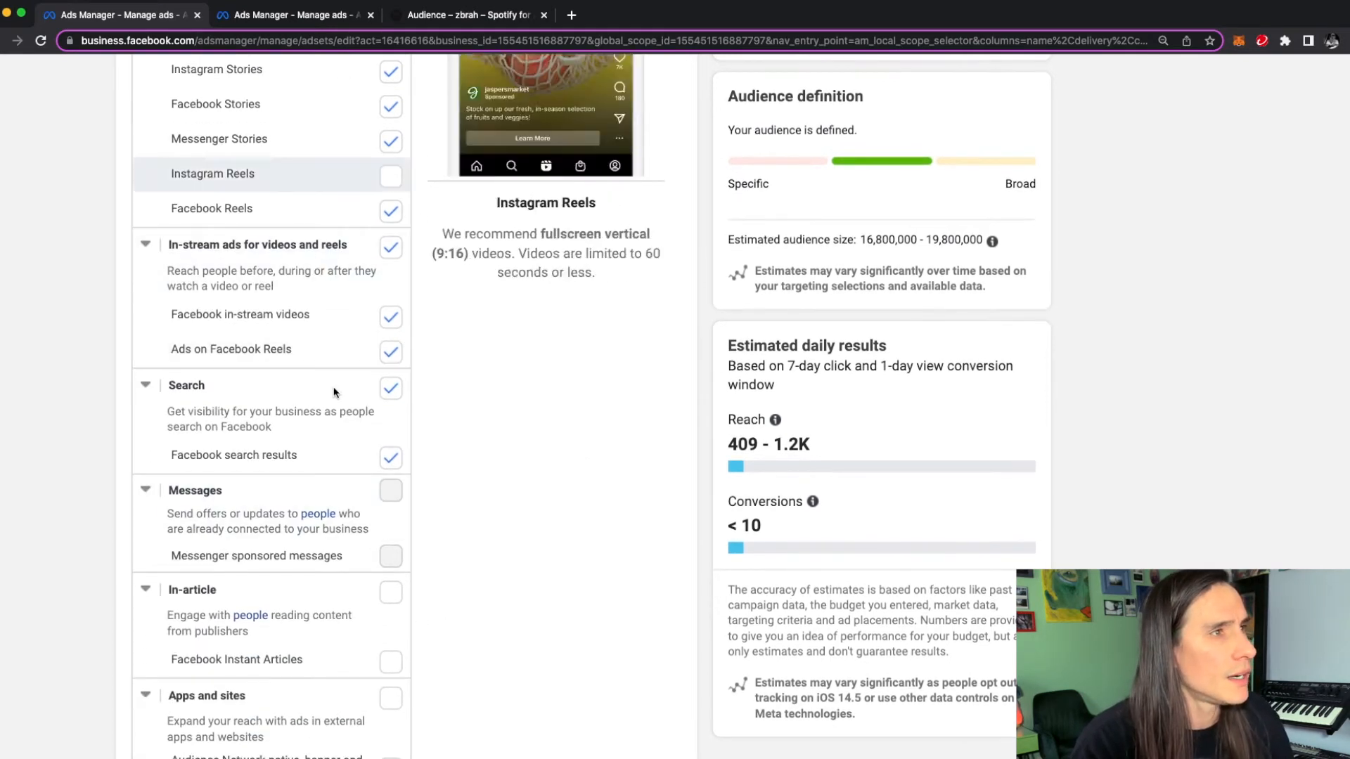
{"action": "scroll", "coordinate": [333, 472], "scroll_direction": "down", "scroll_amount": 3}
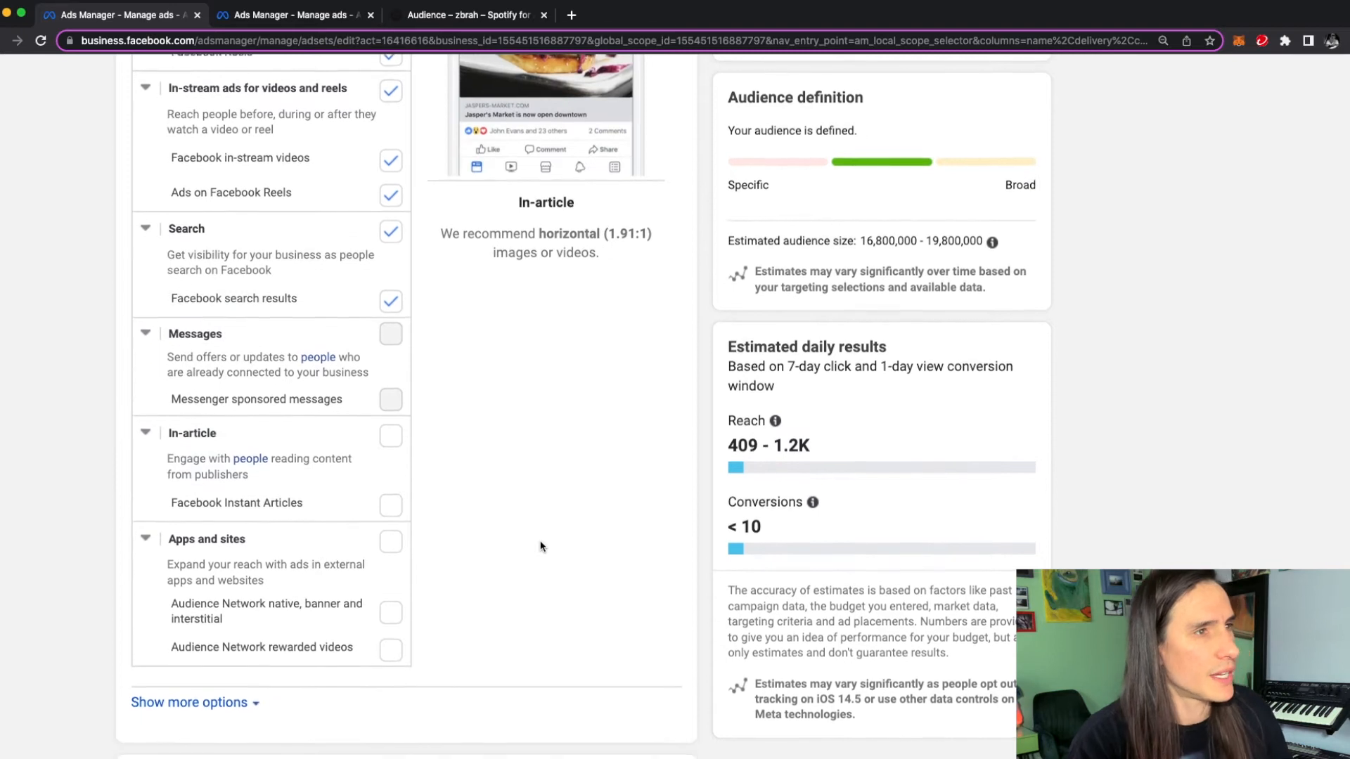
{"action": "scroll", "coordinate": [540, 546], "scroll_direction": "up", "scroll_amount": 1}
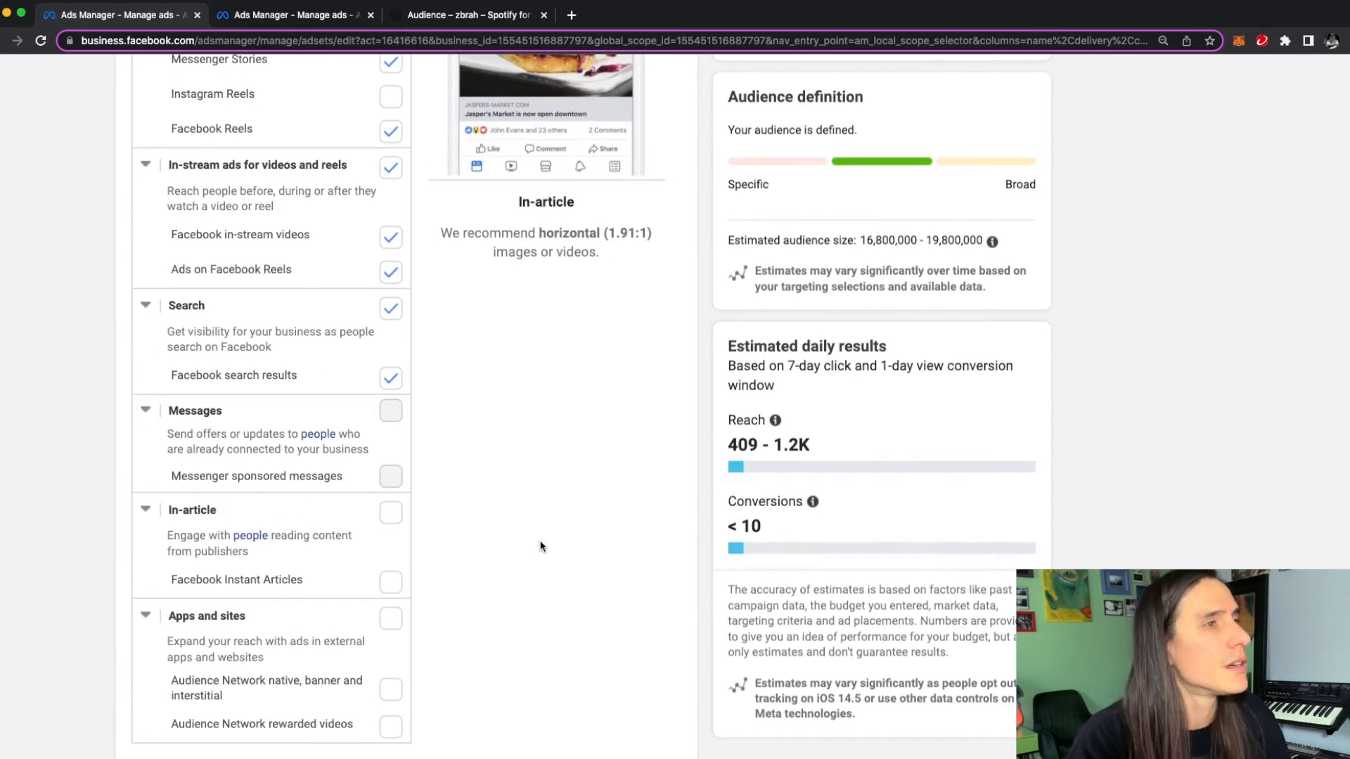
{"action": "scroll", "coordinate": [540, 546], "scroll_direction": "down", "scroll_amount": 8}
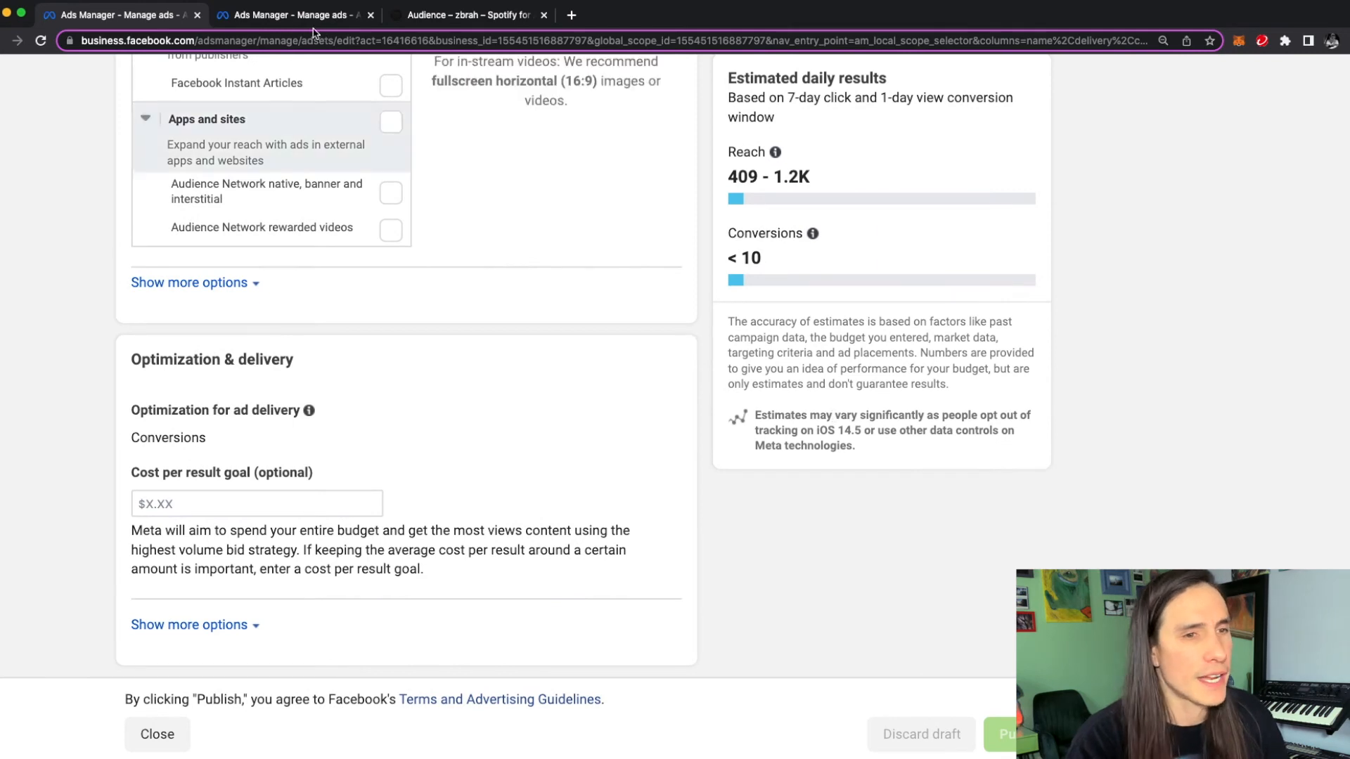
Step: Switch to the new engagement ad set and apply the saved audience All but Asia/ Africa - Reverie Techno and EDM - UPDATED -
{"action": "key", "text": "ctrl+Tab"}
{"action": "scroll", "coordinate": [715, 559], "scroll_direction": "down", "scroll_amount": 8}
{"action": "scroll", "coordinate": [715, 559], "scroll_direction": "up", "scroll_amount": 10}
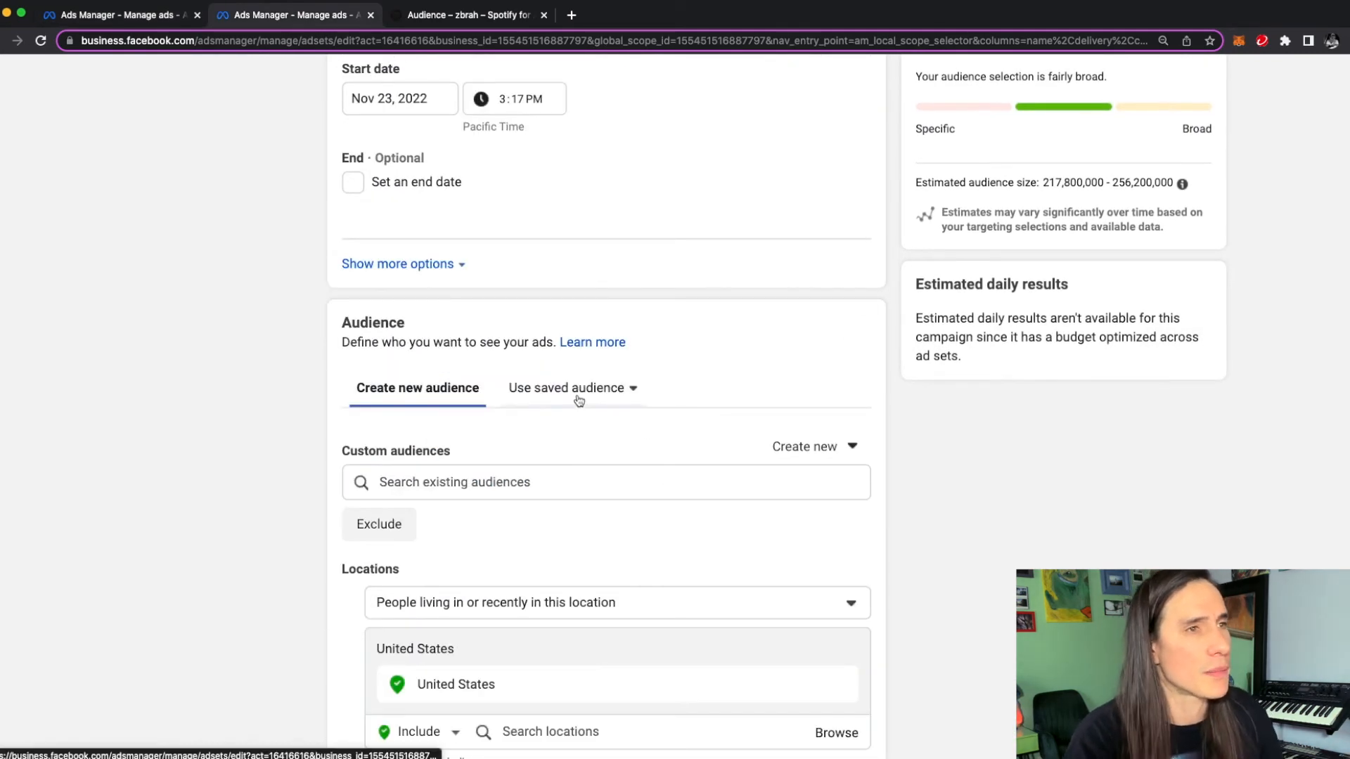
{"action": "left_click", "coordinate": [579, 400]}
{"action": "mouse_move", "coordinate": [576, 510]}
{"action": "left_click", "coordinate": [575, 503]}
{"action": "scroll", "coordinate": [866, 526], "scroll_direction": "down", "scroll_amount": 2}
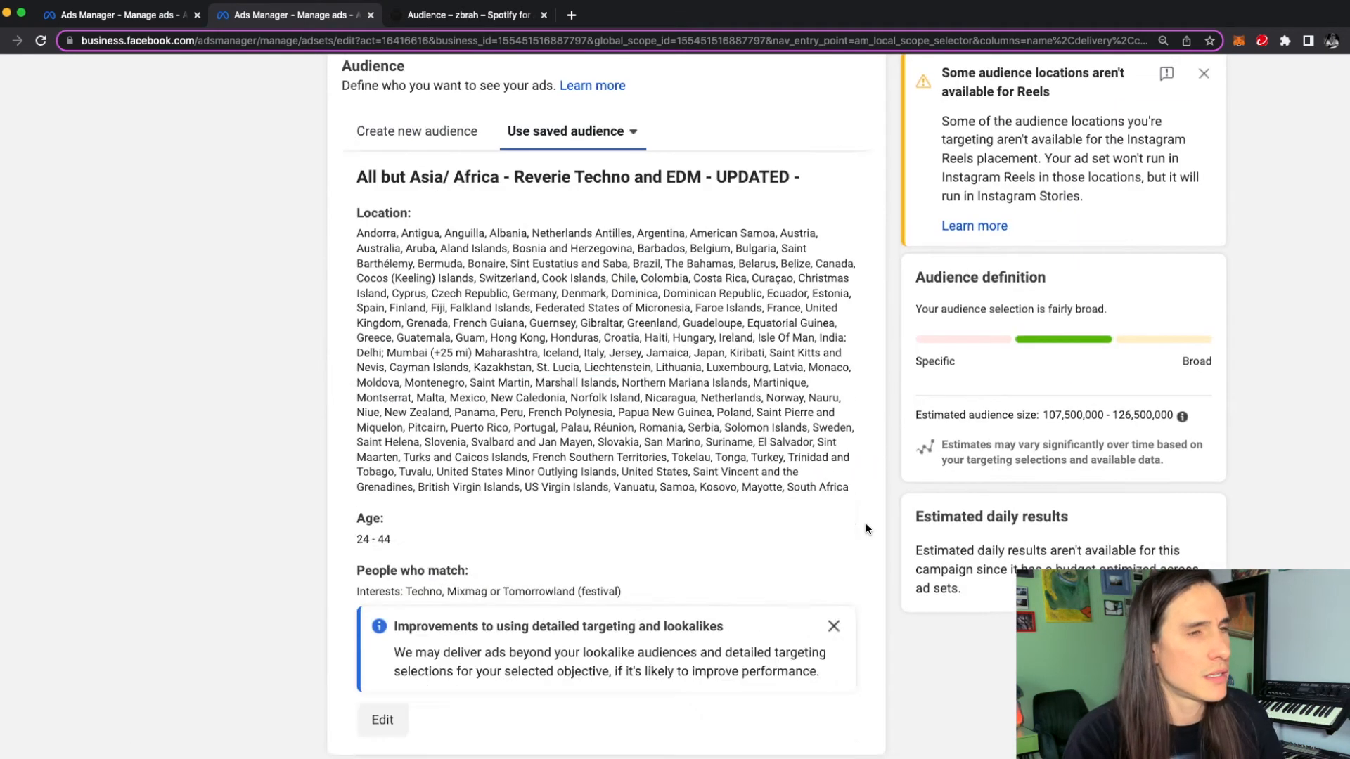
Step: Open the new engagement ad and select the first I love you fb video from the account's media as its creative
{"action": "scroll", "coordinate": [866, 528], "scroll_direction": "down", "scroll_amount": 10}
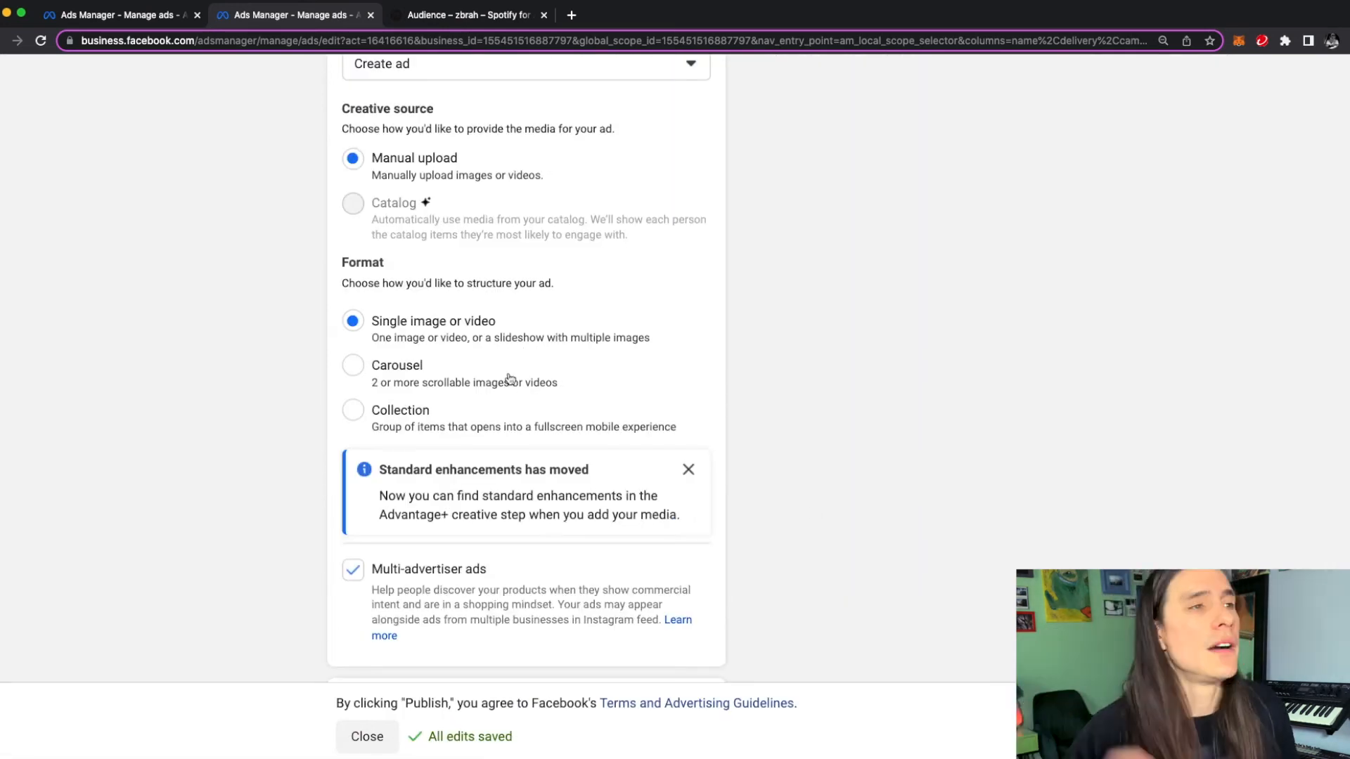
{"action": "scroll", "coordinate": [511, 368], "scroll_direction": "up", "scroll_amount": 6}
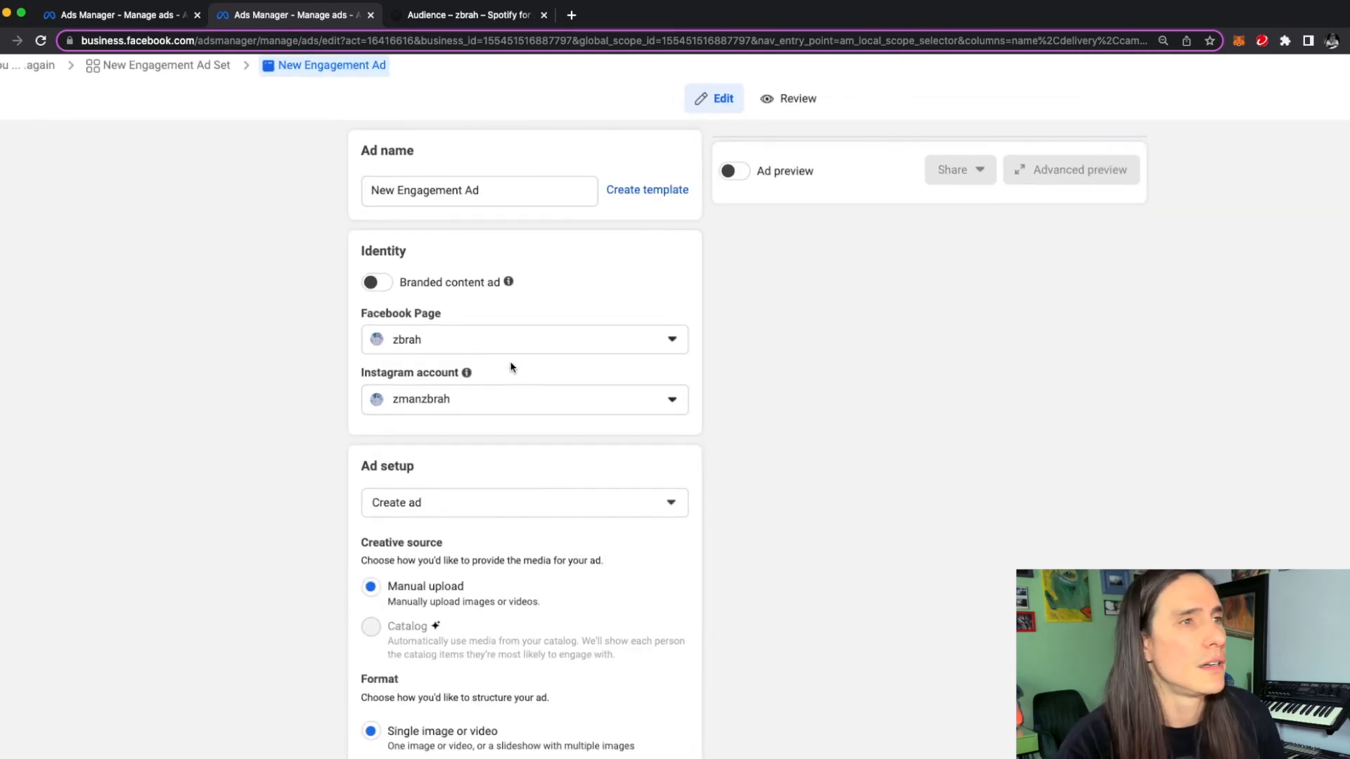
{"action": "scroll", "coordinate": [509, 361], "scroll_direction": "down", "scroll_amount": 2}
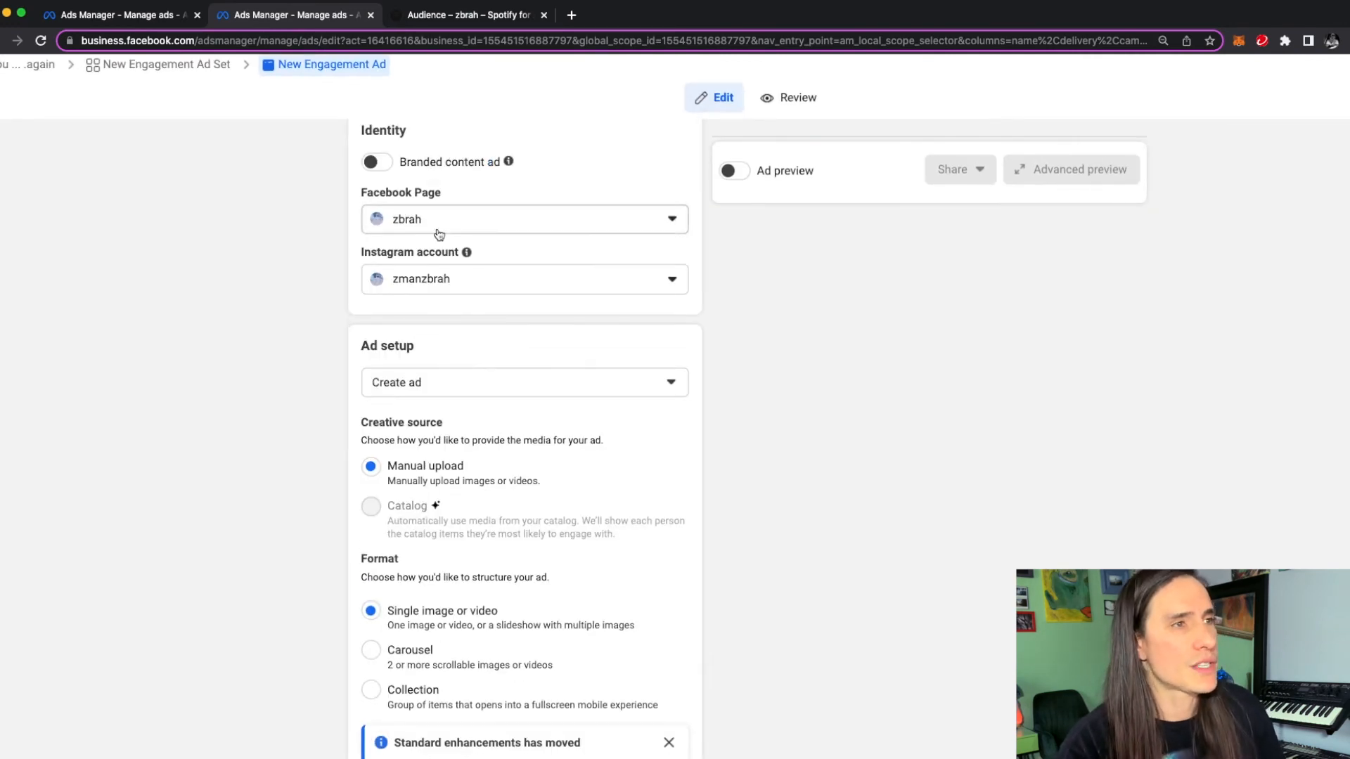
{"action": "scroll", "coordinate": [463, 464], "scroll_direction": "down", "scroll_amount": 9}
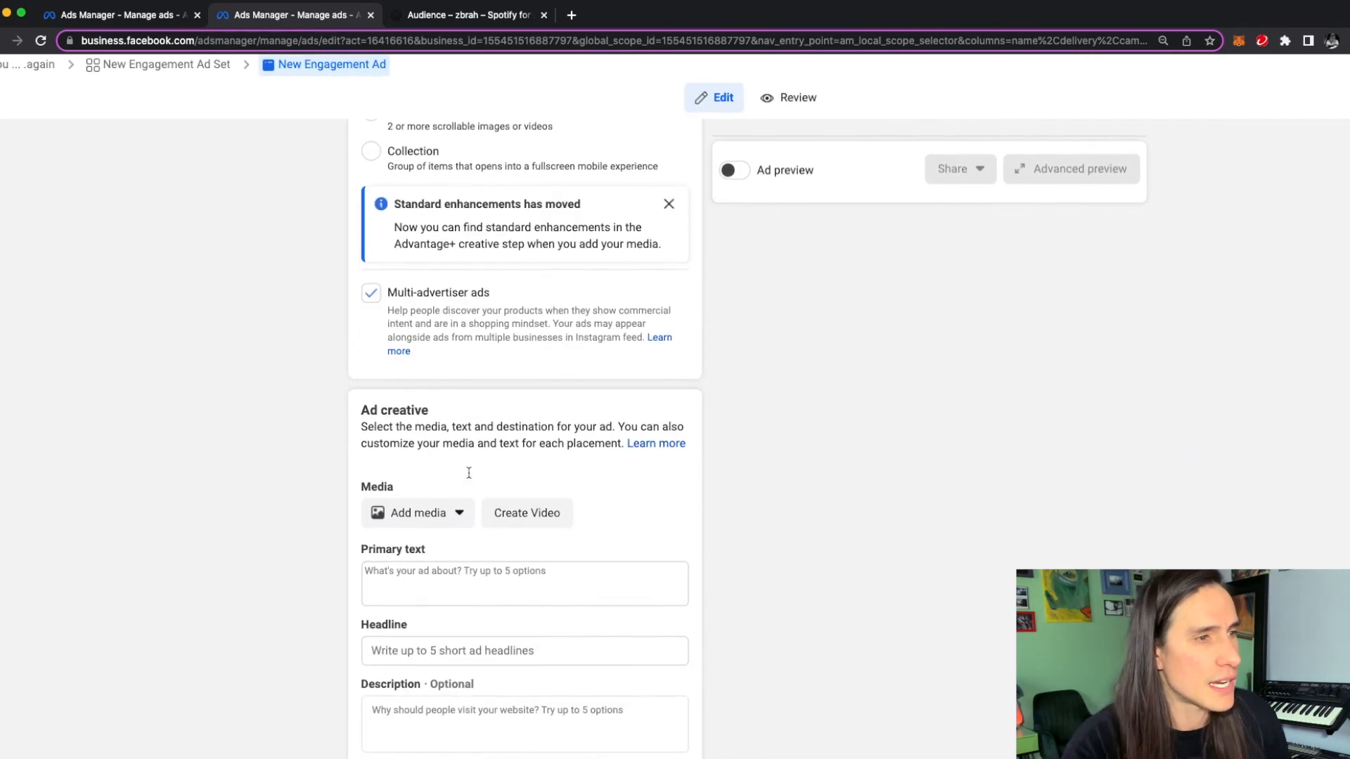
{"action": "scroll", "coordinate": [466, 485], "scroll_direction": "right", "scroll_amount": 3}
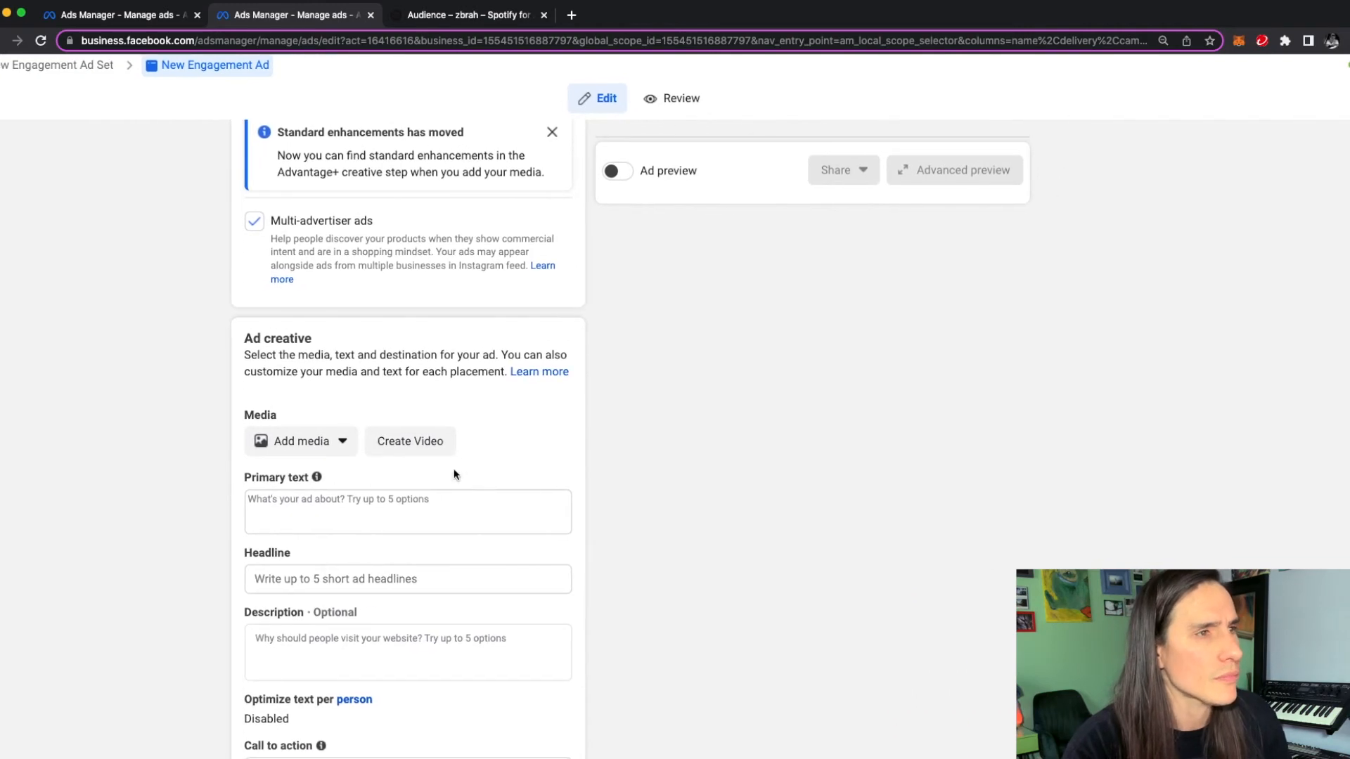
{"action": "left_click", "coordinate": [335, 455]}
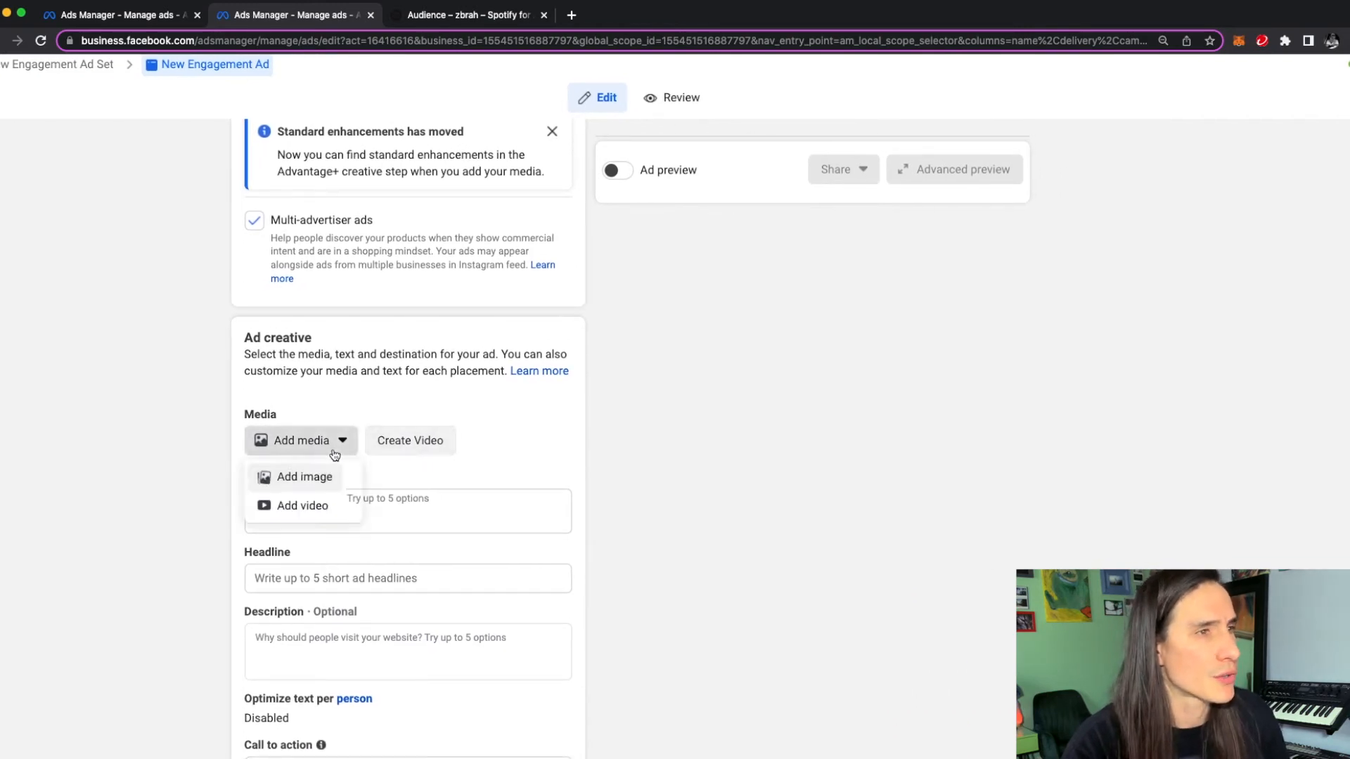
{"action": "left_click", "coordinate": [303, 507]}
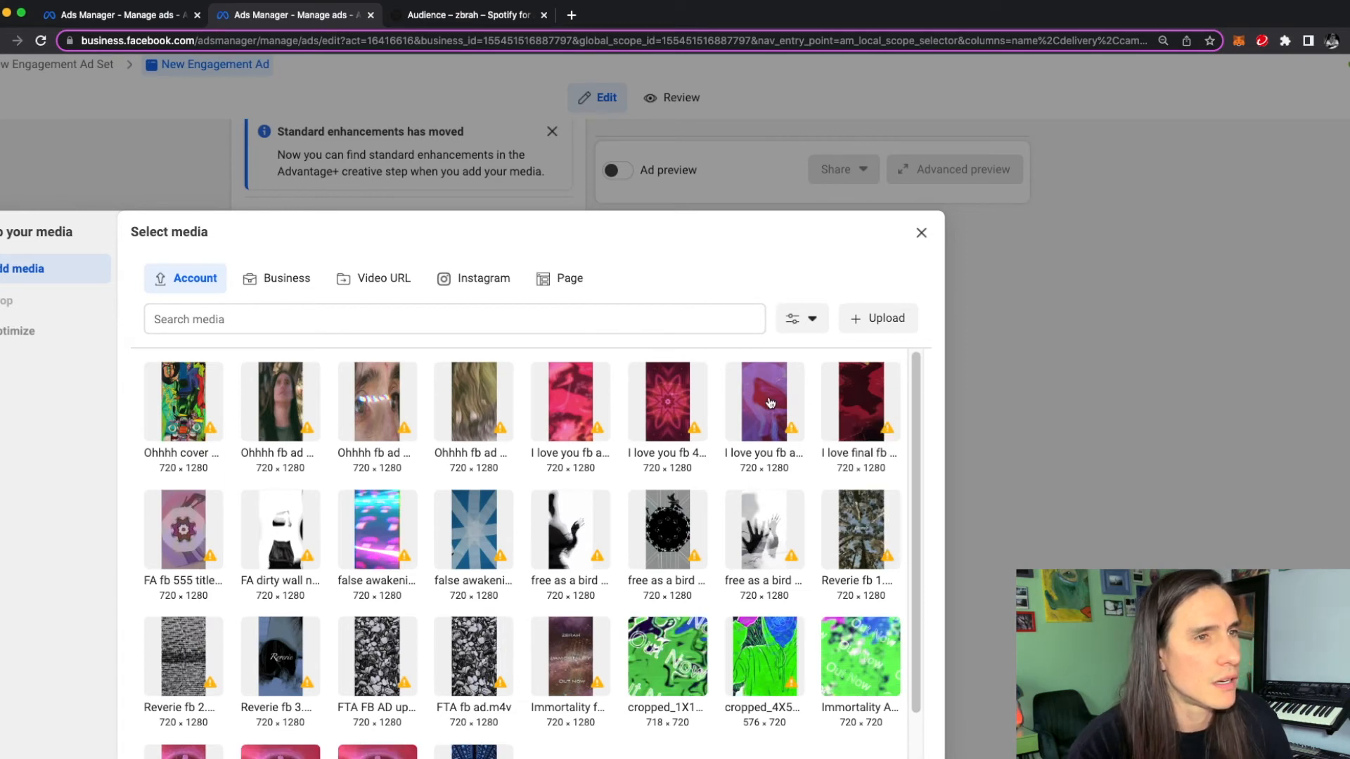
{"action": "left_click", "coordinate": [566, 401]}
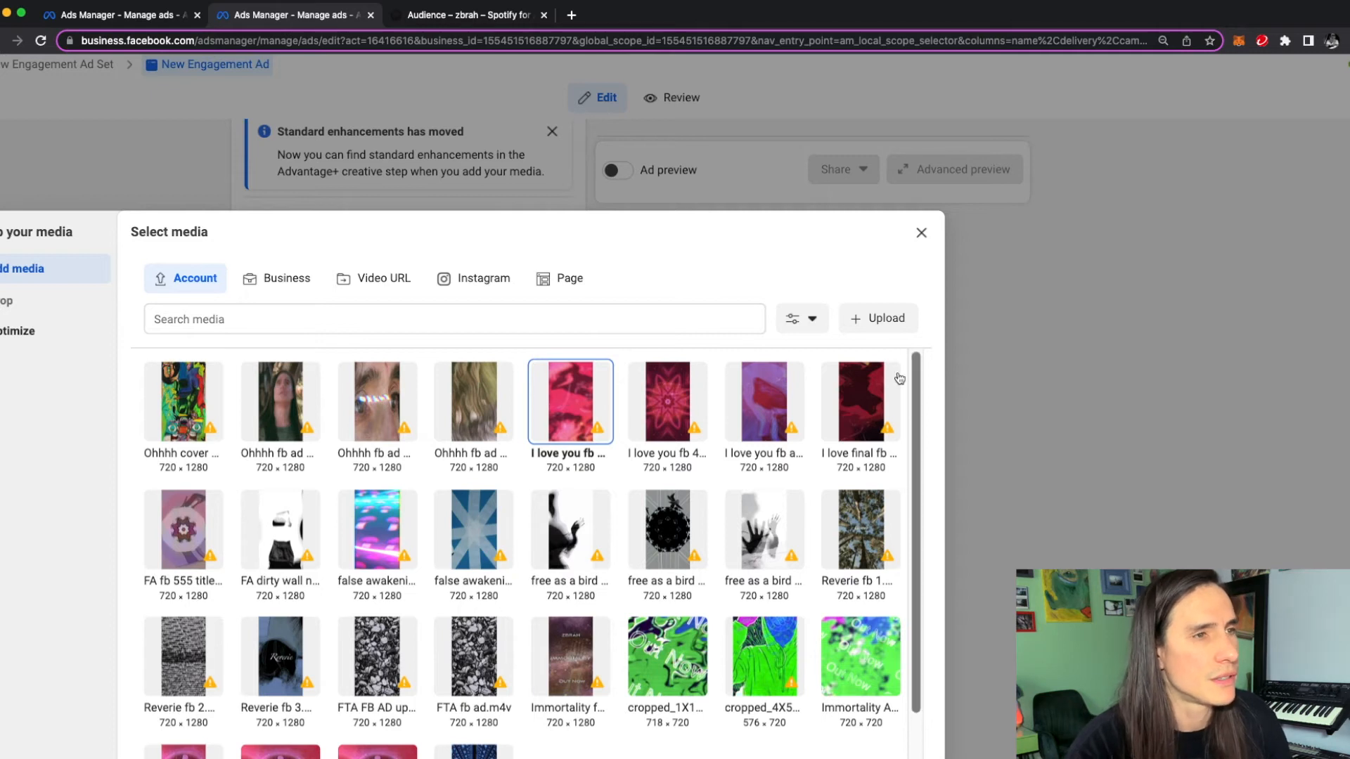
{"action": "scroll", "coordinate": [901, 379], "scroll_direction": "down", "scroll_amount": 10}
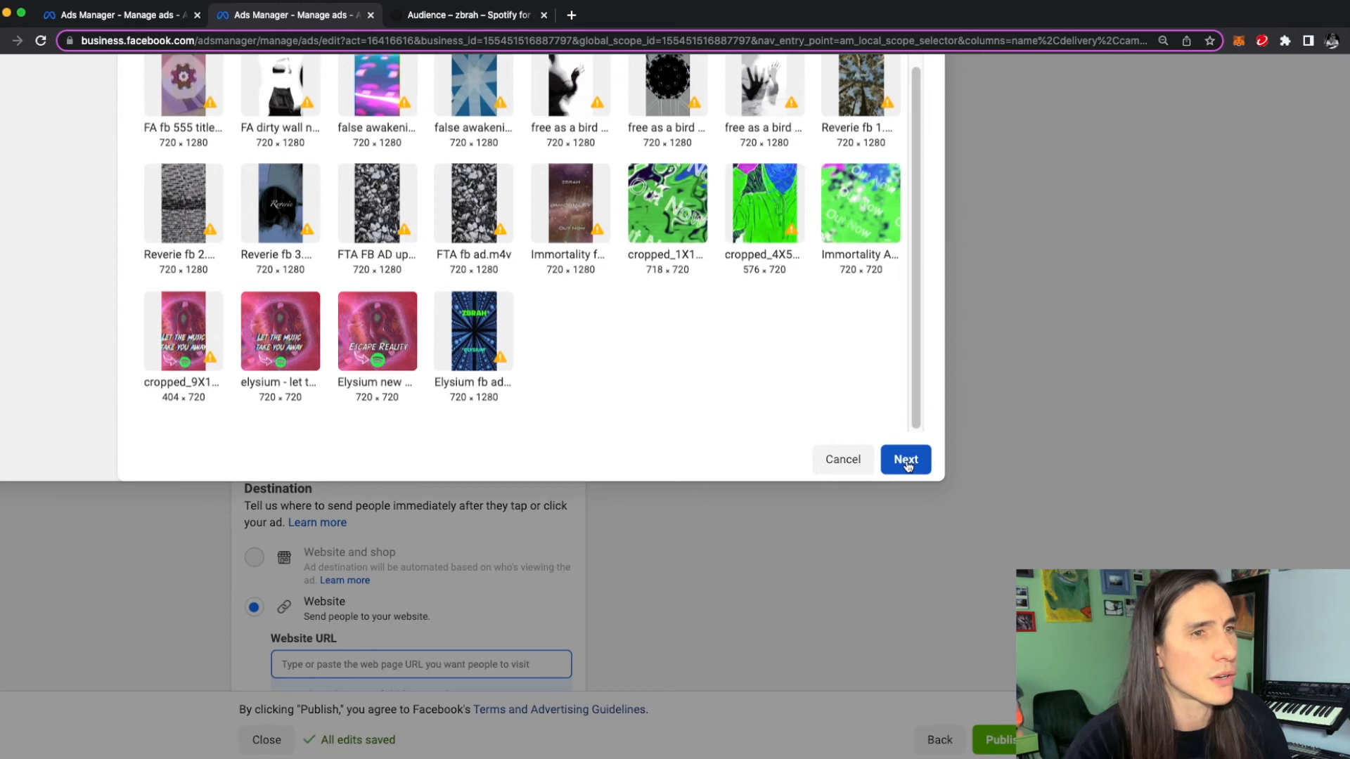
{"action": "left_click", "coordinate": [907, 463]}
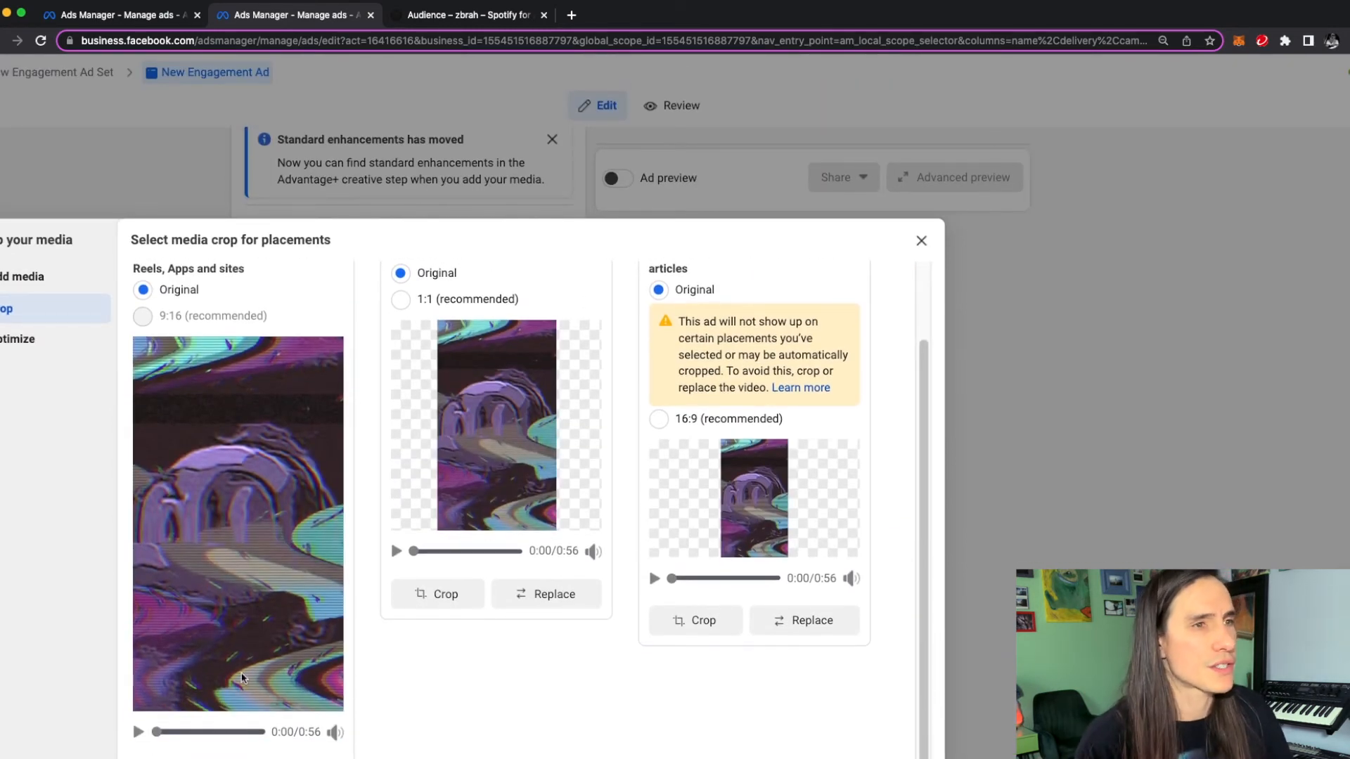
Step: Preview the Stories and Reels version of the video, keep the original crops and finish adding the media without standard enhancements
{"action": "left_click", "coordinate": [138, 733]}
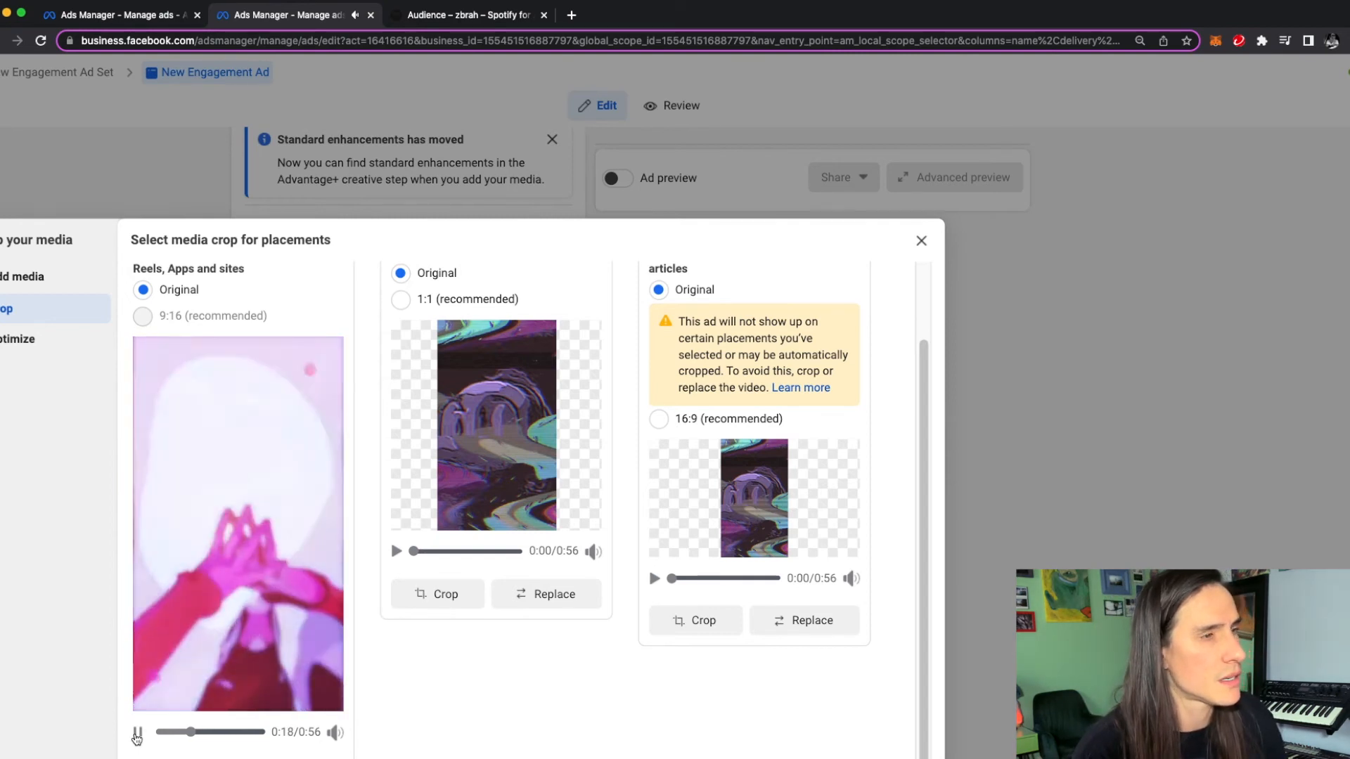
{"action": "left_click", "coordinate": [137, 734]}
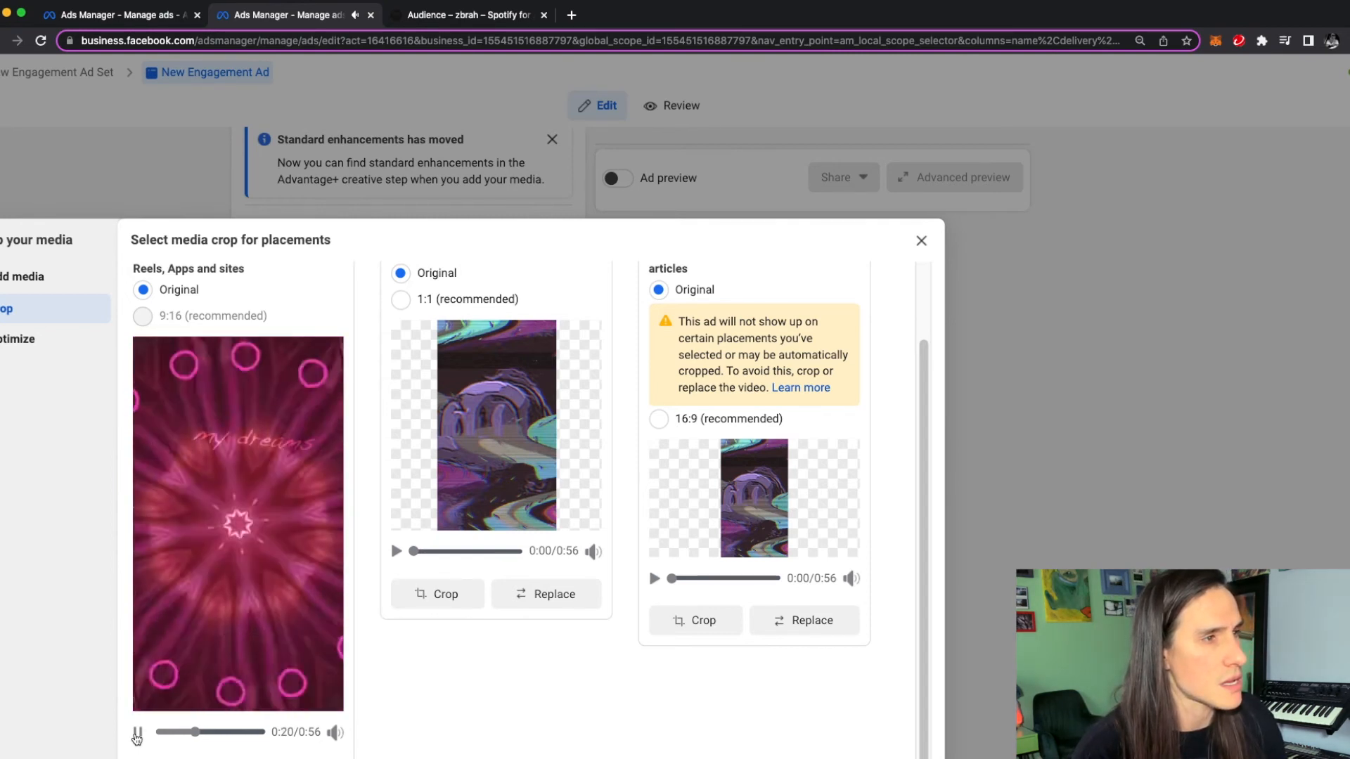
{"action": "scroll", "coordinate": [709, 651], "scroll_direction": "down", "scroll_amount": 1}
{"action": "scroll", "coordinate": [863, 652], "scroll_direction": "down", "scroll_amount": 5}
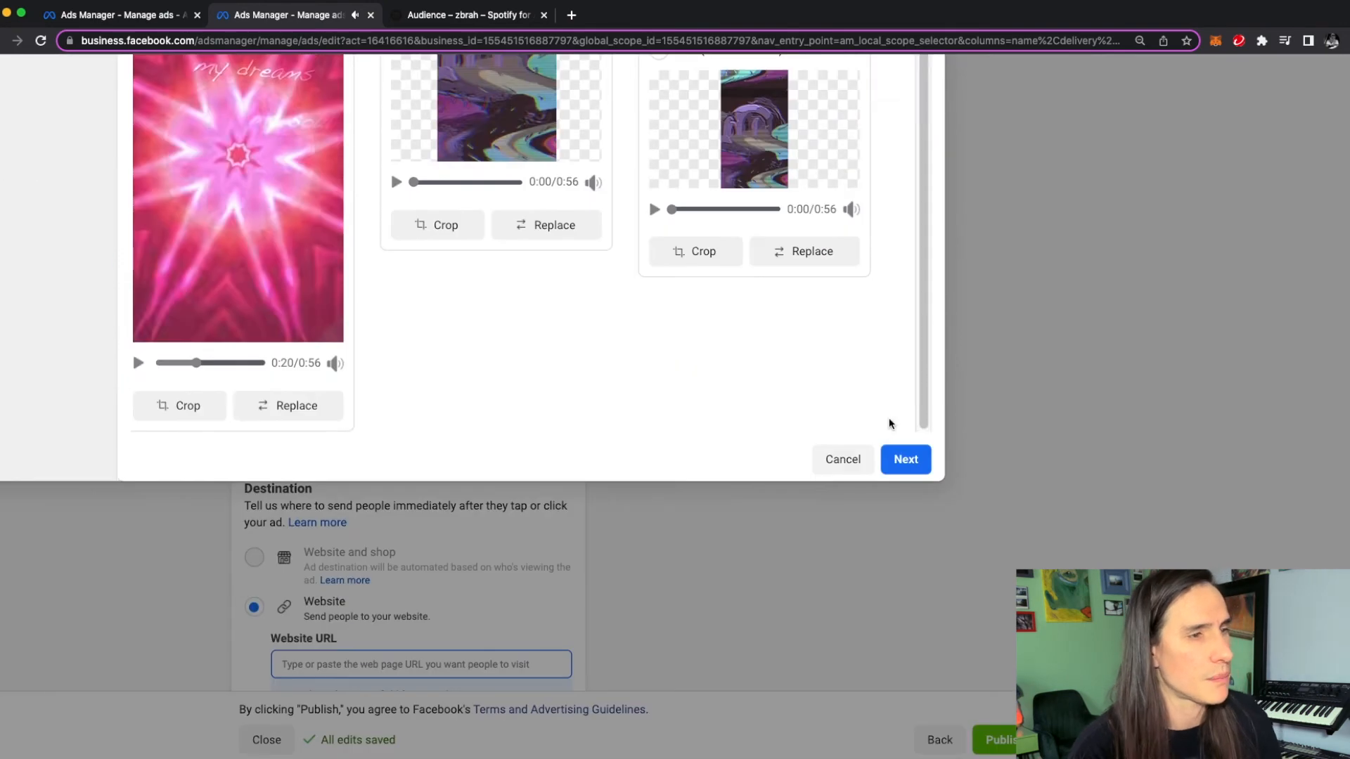
{"action": "left_click", "coordinate": [907, 461]}
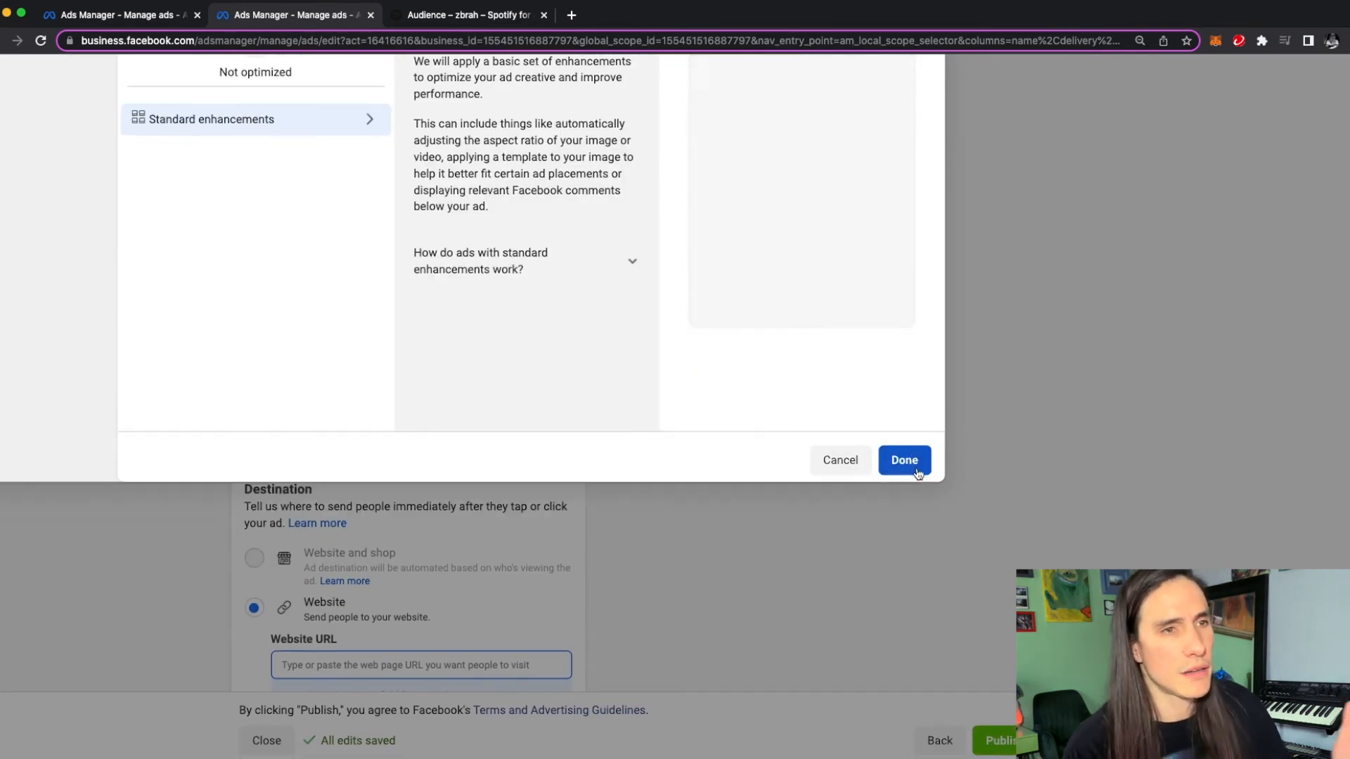
{"action": "scroll", "coordinate": [899, 539], "scroll_direction": "up", "scroll_amount": 5}
{"action": "scroll", "coordinate": [889, 597], "scroll_direction": "down", "scroll_amount": 5}
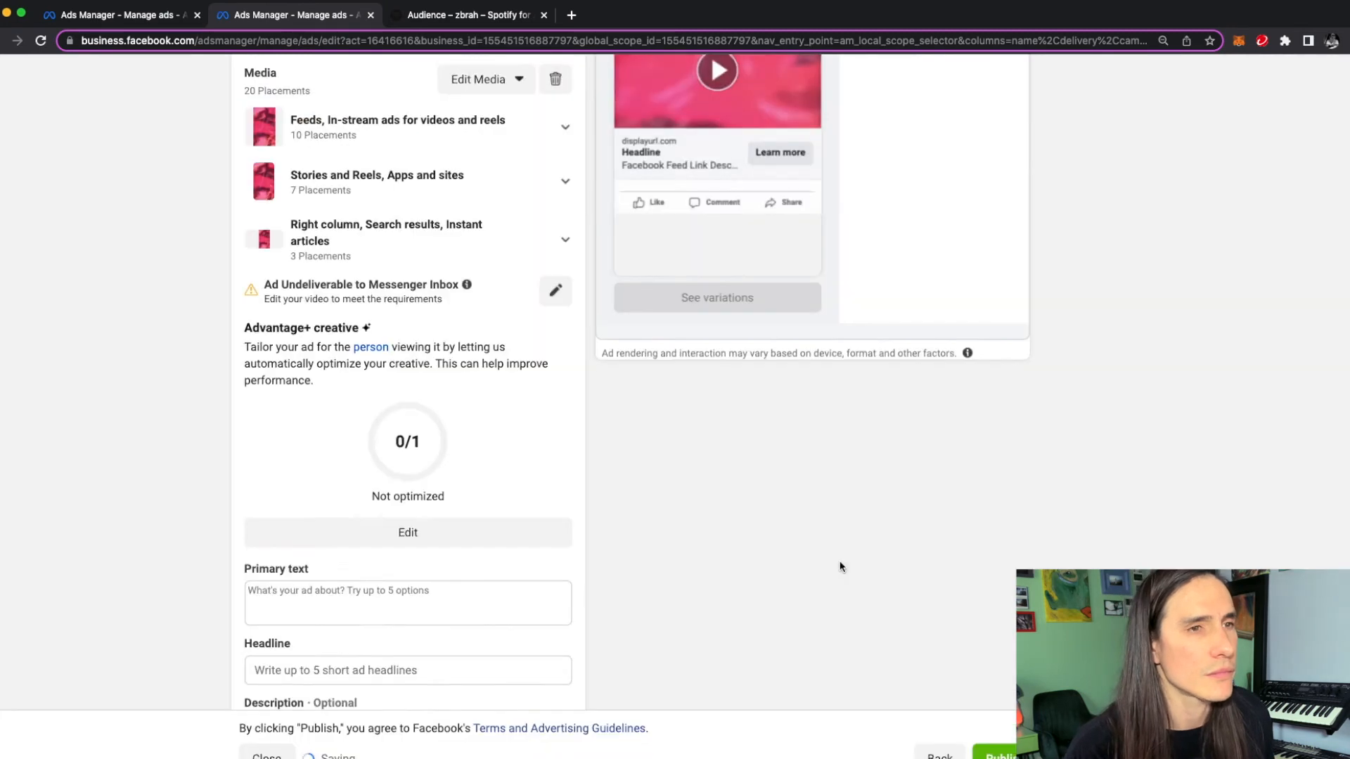
{"action": "scroll", "coordinate": [839, 563], "scroll_direction": "up", "scroll_amount": 5}
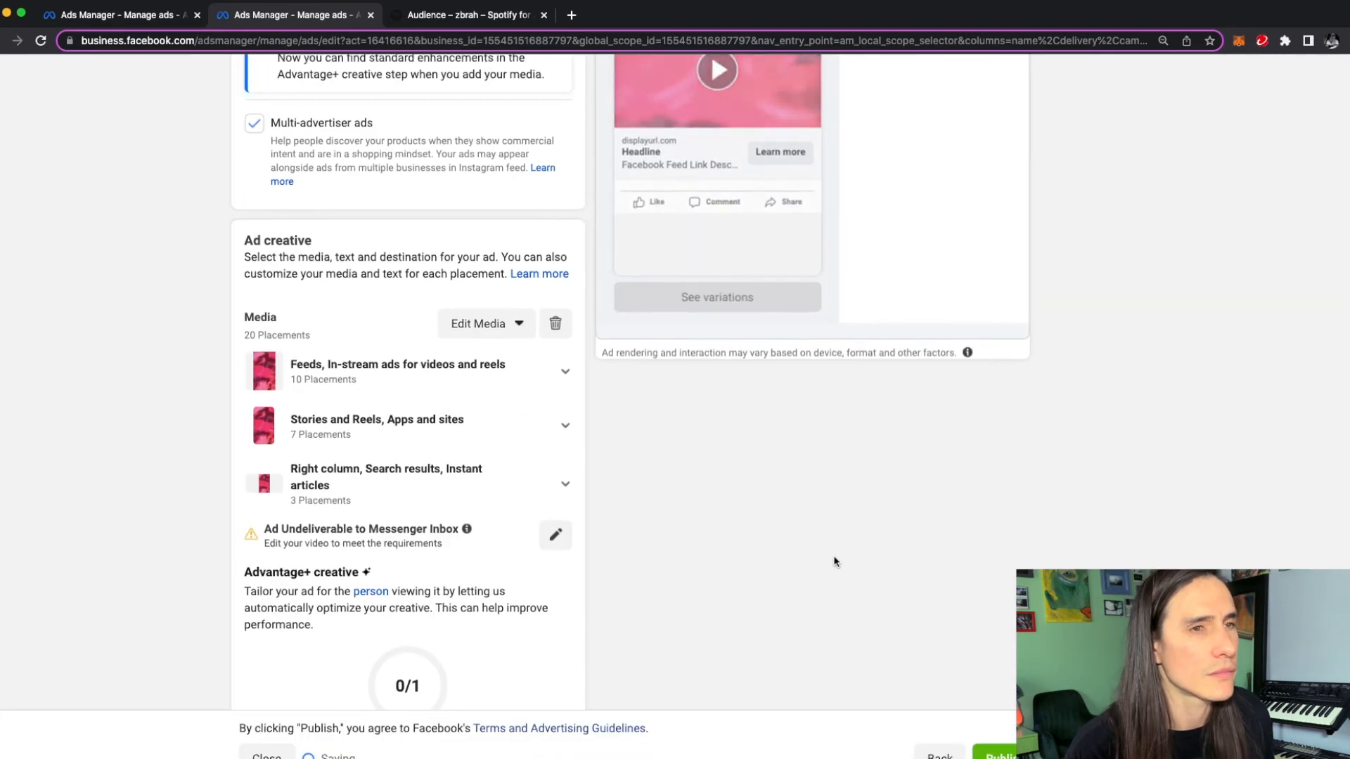
{"action": "scroll", "coordinate": [841, 350], "scroll_direction": "up", "scroll_amount": 6}
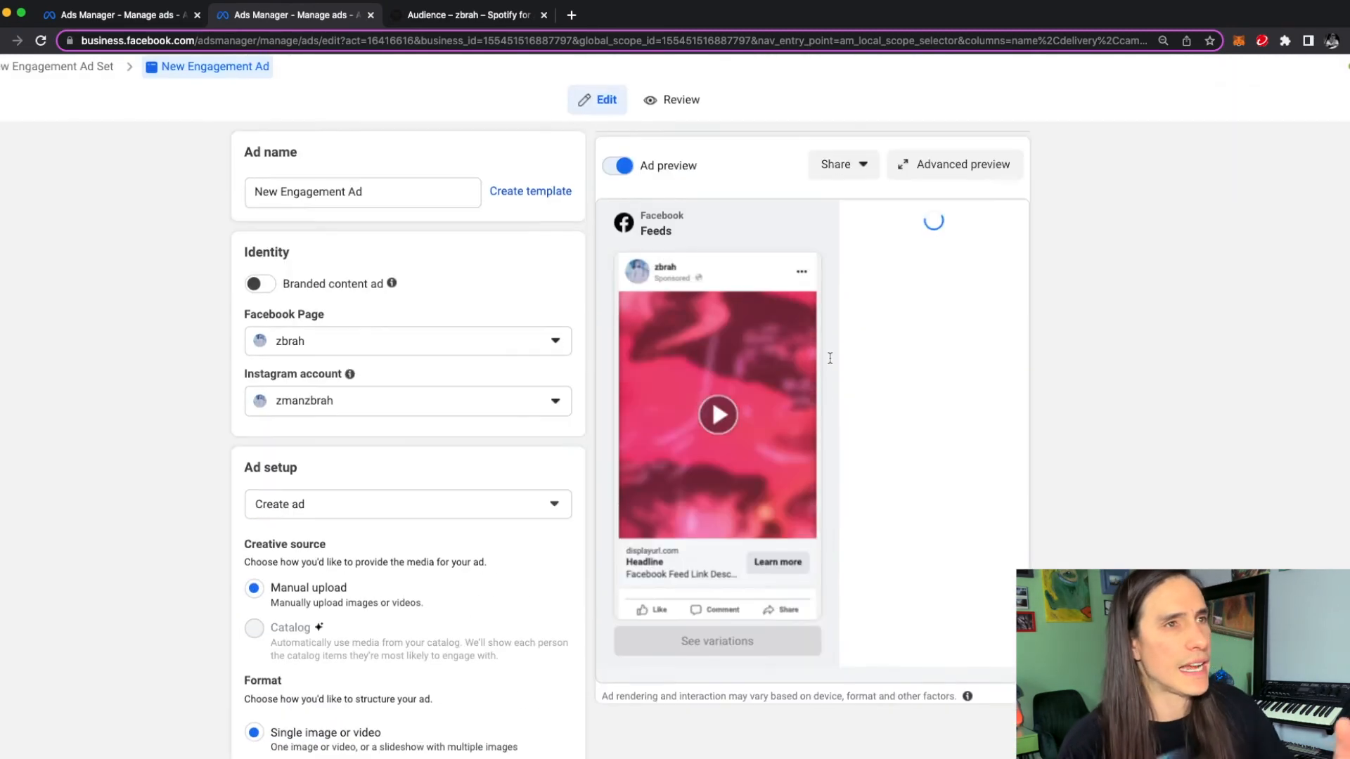
Step: Examine the ad's destination settings, including the website URL and display link fields
{"action": "scroll", "coordinate": [415, 559], "scroll_direction": "down", "scroll_amount": 8}
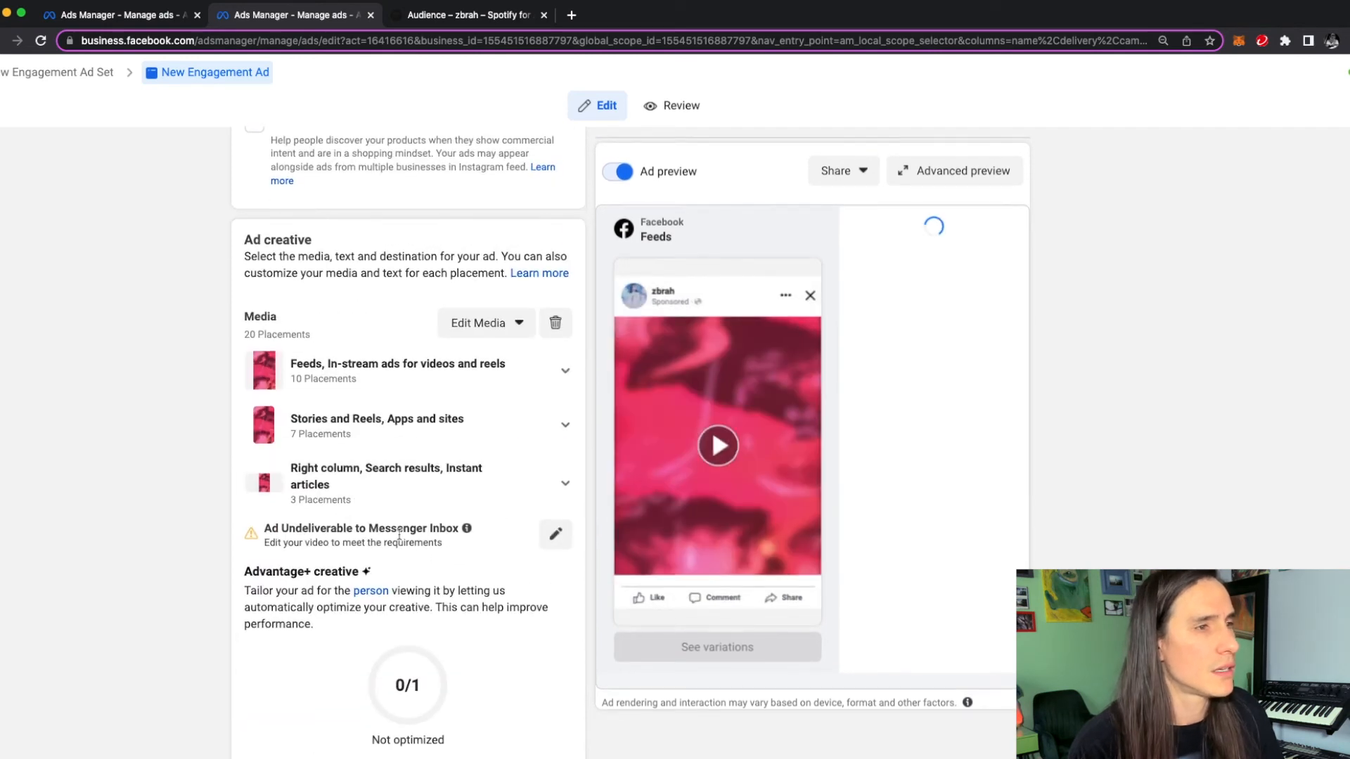
{"action": "scroll", "coordinate": [411, 569], "scroll_direction": "down", "scroll_amount": 10}
{"action": "scroll", "coordinate": [409, 577], "scroll_direction": "down", "scroll_amount": 4}
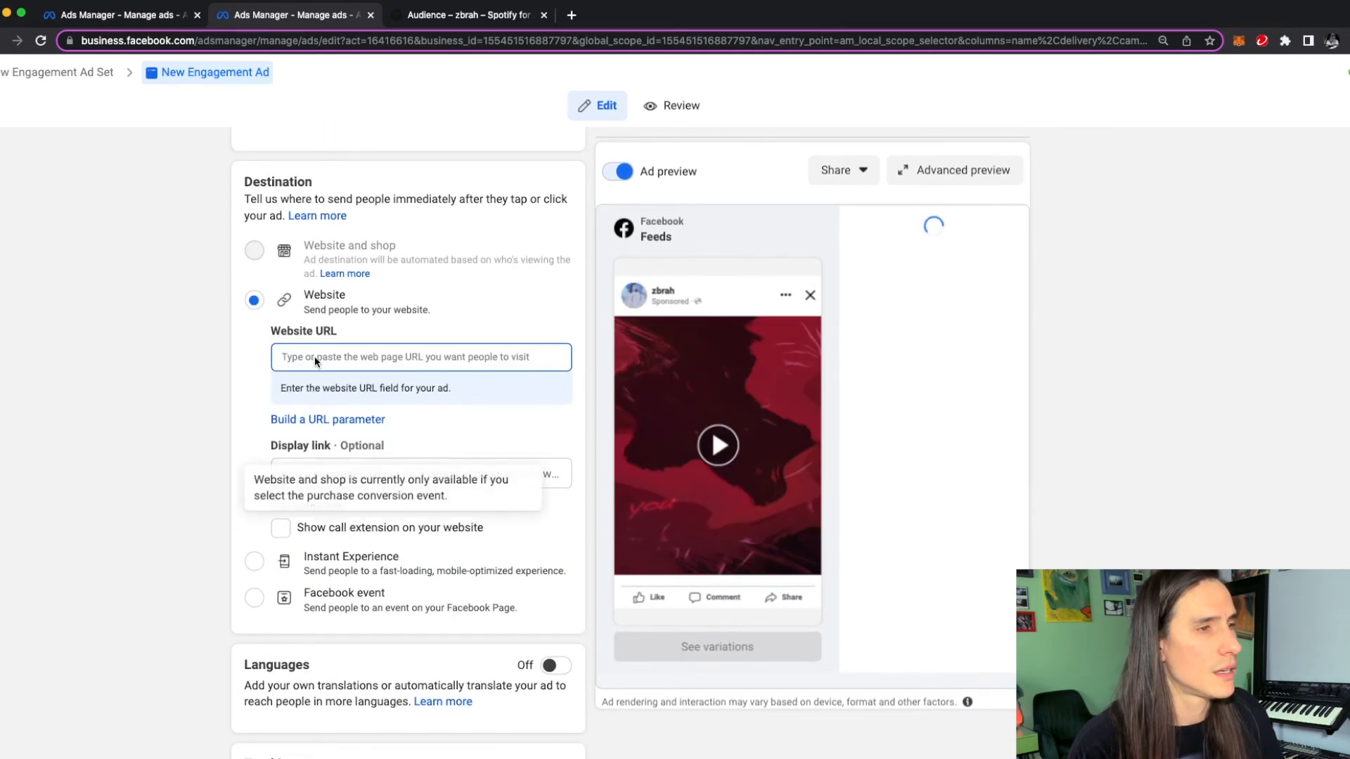
{"action": "left_click", "coordinate": [440, 357]}
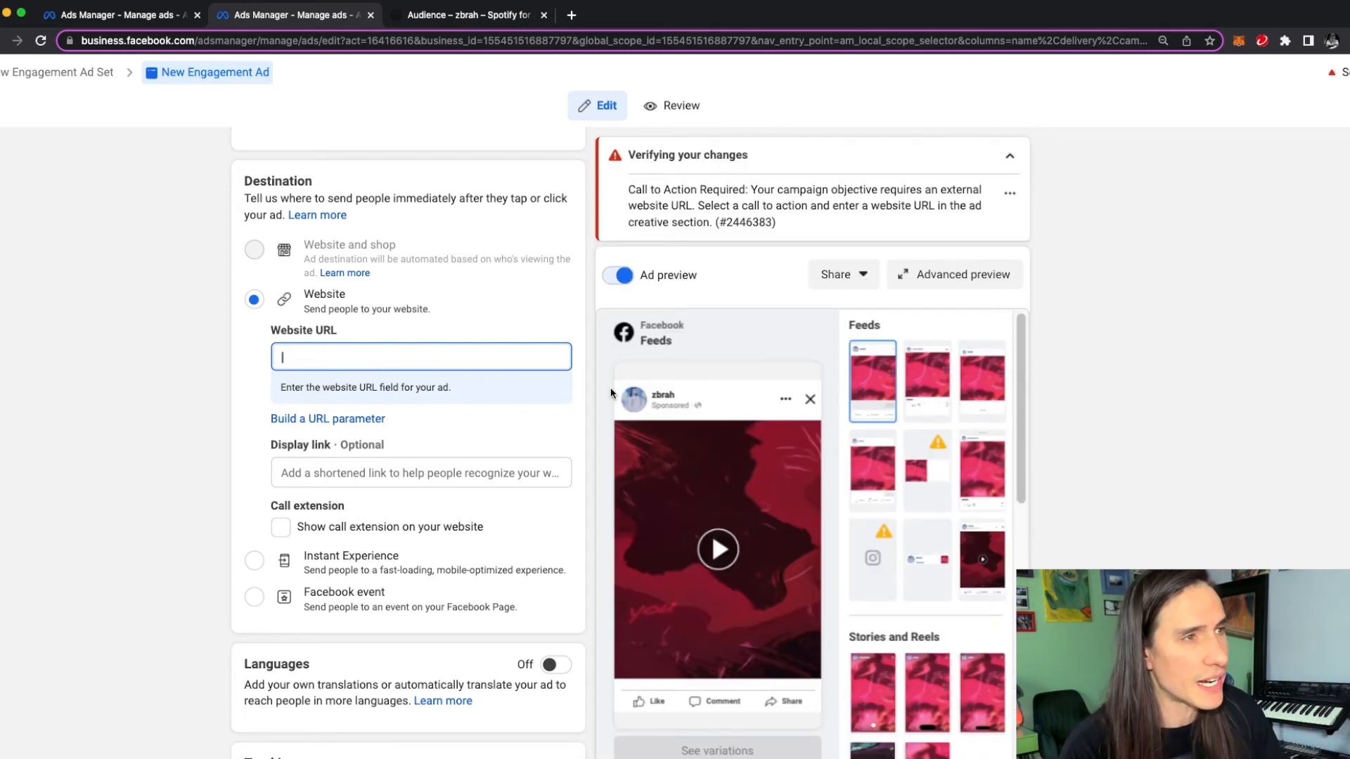
{"action": "left_click", "coordinate": [405, 473]}
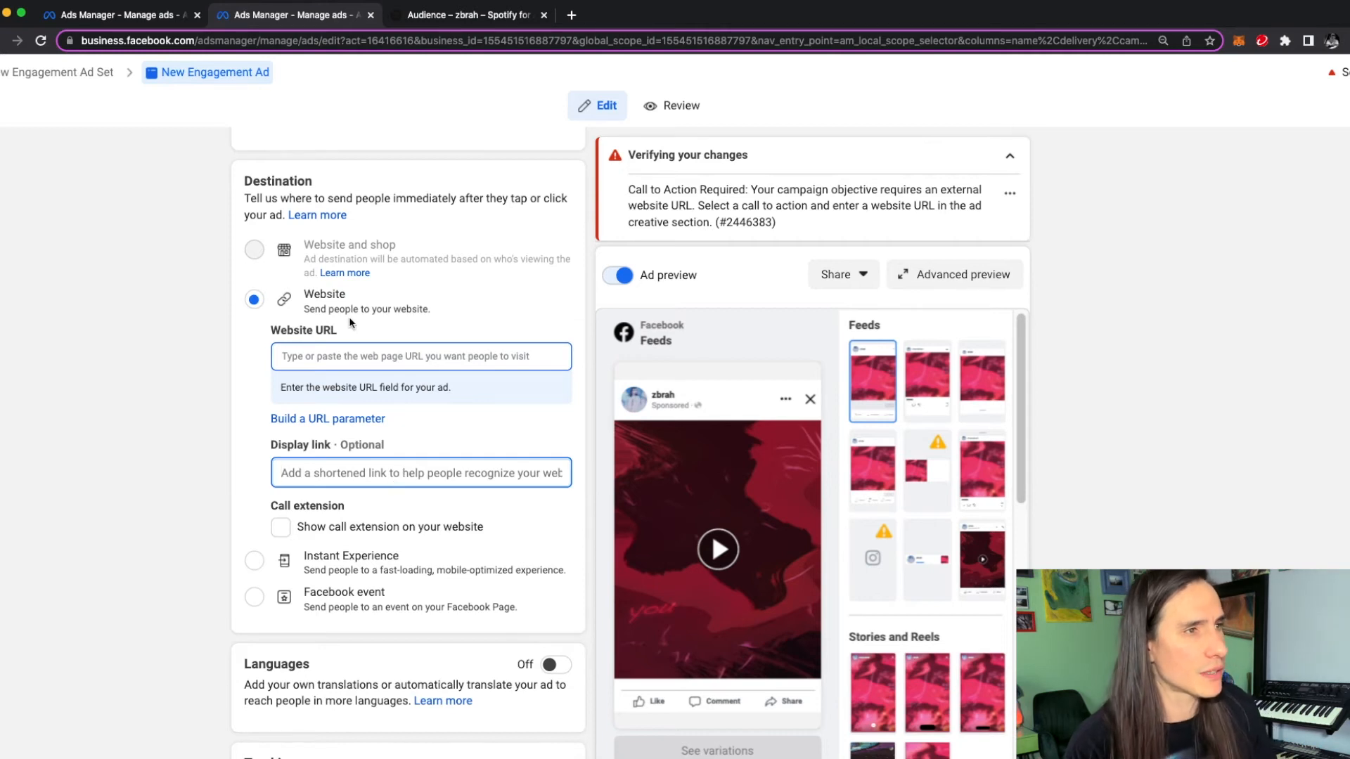
{"action": "scroll", "coordinate": [348, 316], "scroll_direction": "down", "scroll_amount": 2}
{"action": "scroll", "coordinate": [349, 316], "scroll_direction": "up", "scroll_amount": 5}
{"action": "scroll", "coordinate": [349, 316], "scroll_direction": "down", "scroll_amount": 2}
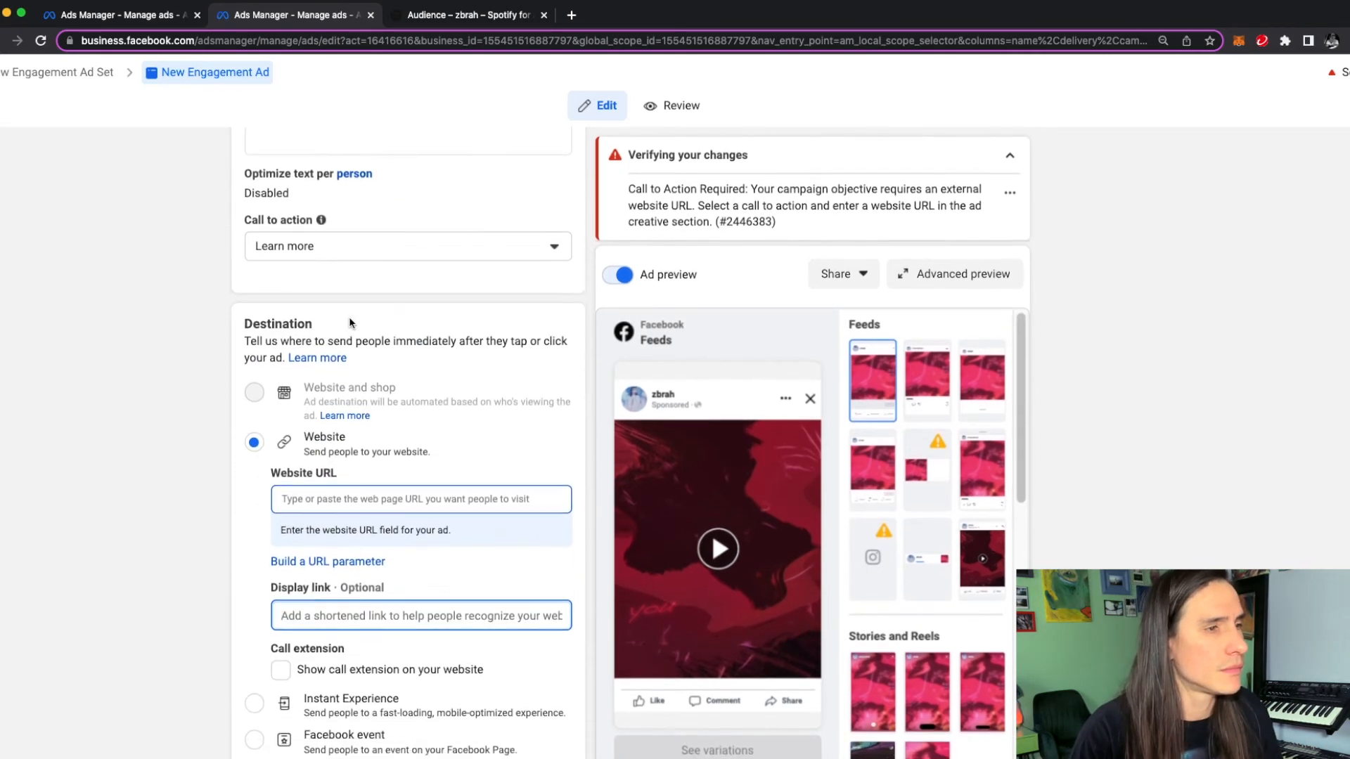
{"action": "scroll", "coordinate": [349, 316], "scroll_direction": "down", "scroll_amount": 1}
{"action": "scroll", "coordinate": [393, 492], "scroll_direction": "up", "scroll_amount": 2}
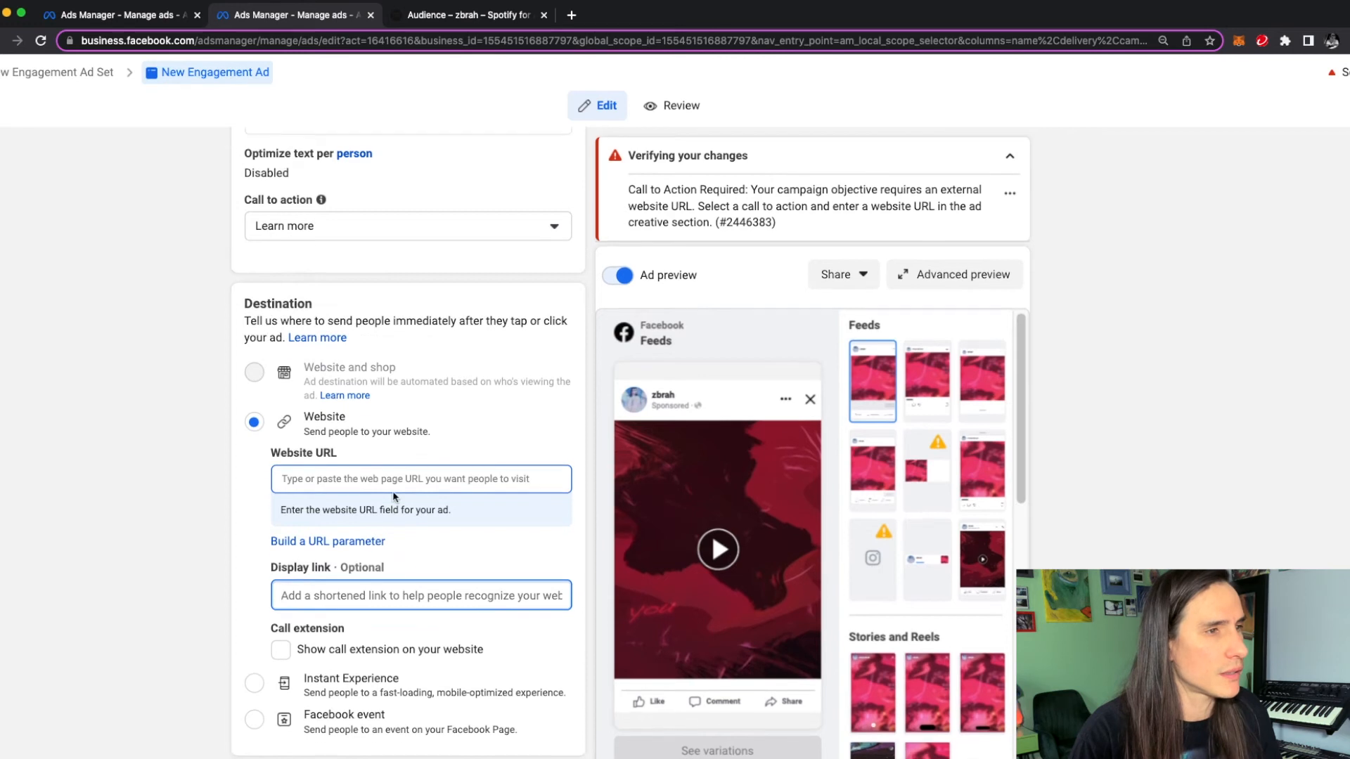
Step: Set the ad's call to action to Listen now
{"action": "left_click", "coordinate": [386, 336]}
{"action": "left_click", "coordinate": [385, 334]}
{"action": "left_click", "coordinate": [390, 326]}
{"action": "left_click", "coordinate": [390, 327]}
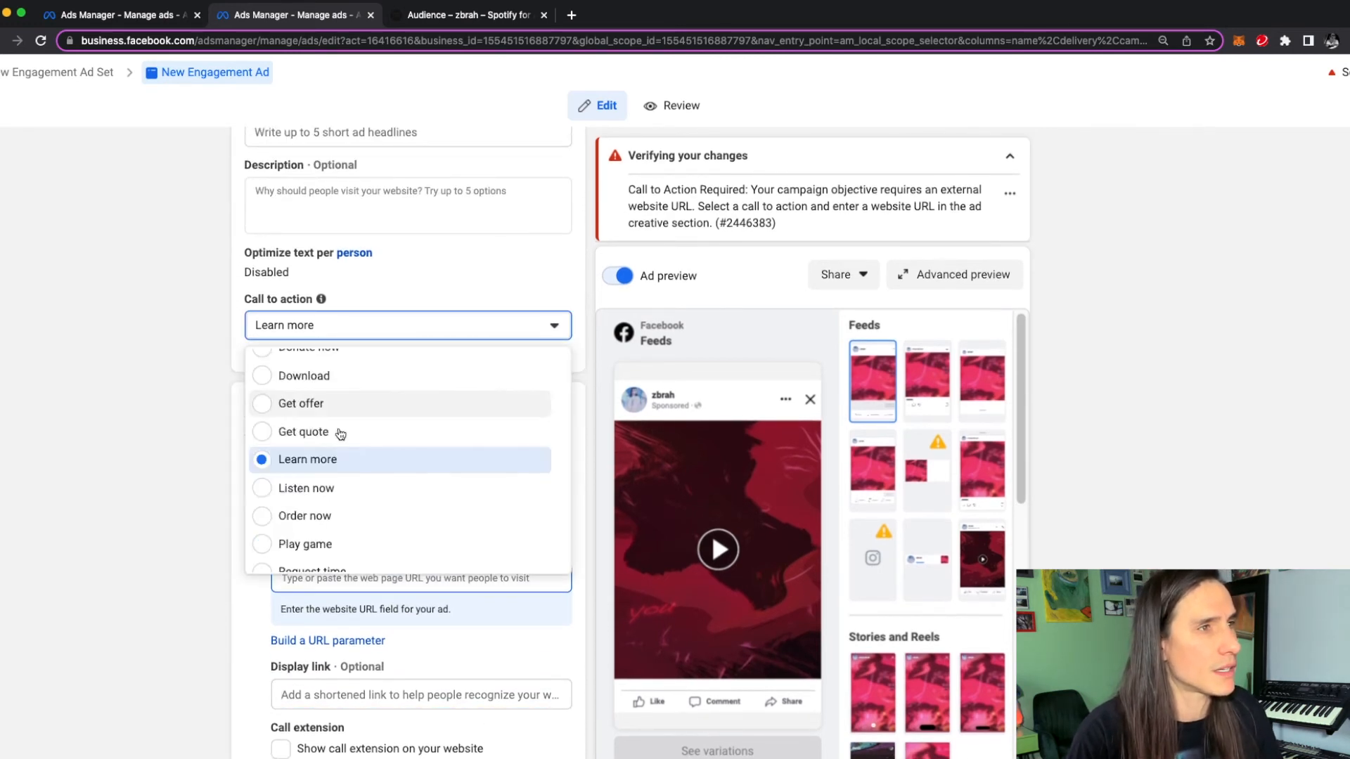
{"action": "left_click", "coordinate": [322, 490]}
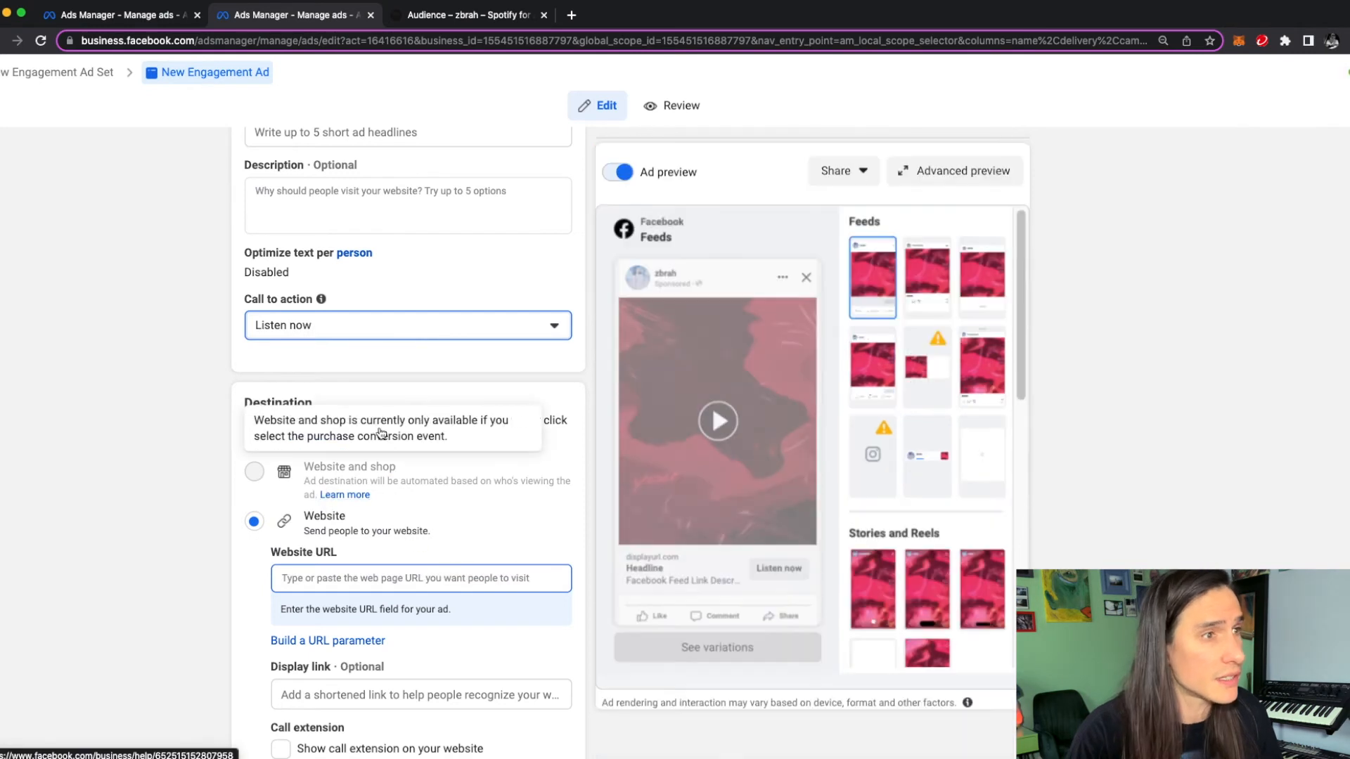
Step: Try Hey as the display link text under the website destination and clear it again
{"action": "left_click", "coordinate": [377, 576]}
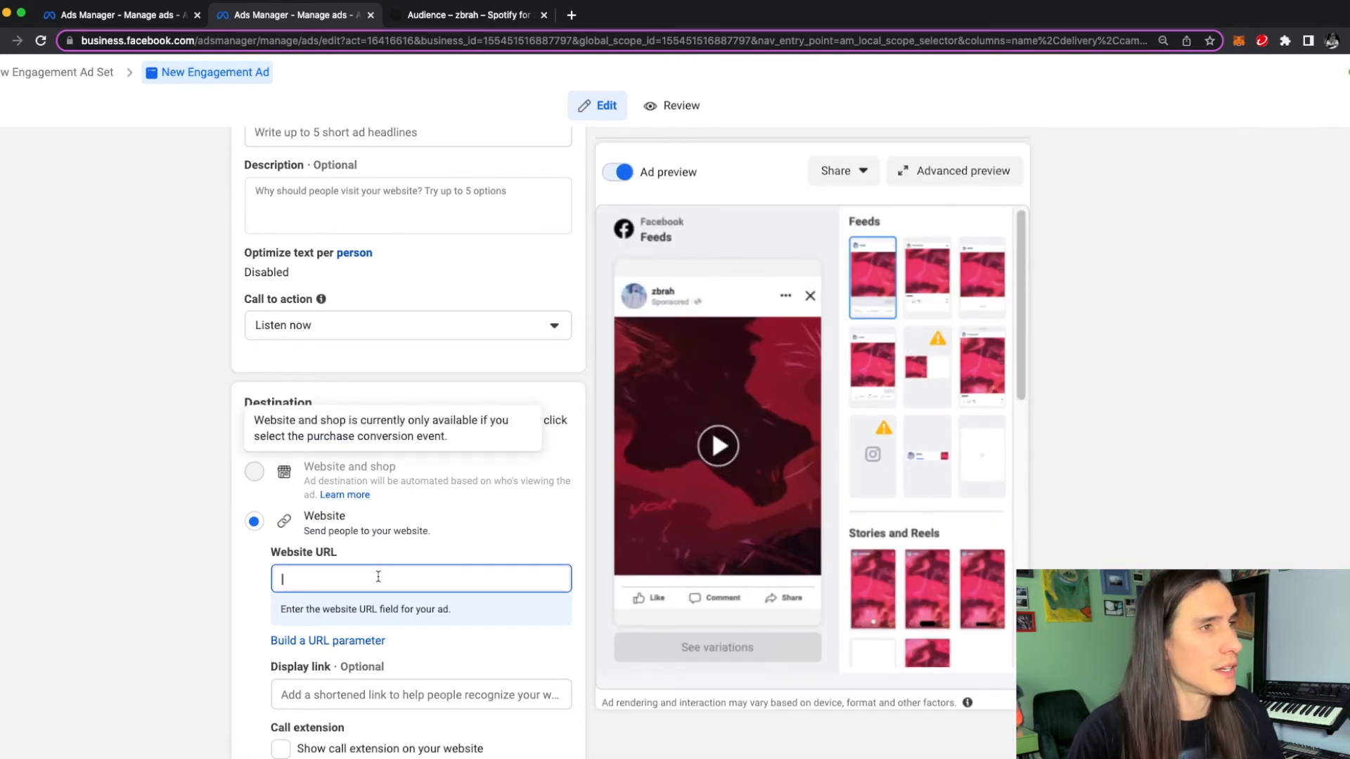
{"action": "left_click", "coordinate": [361, 694]}
{"action": "type", "text": "HE y"}
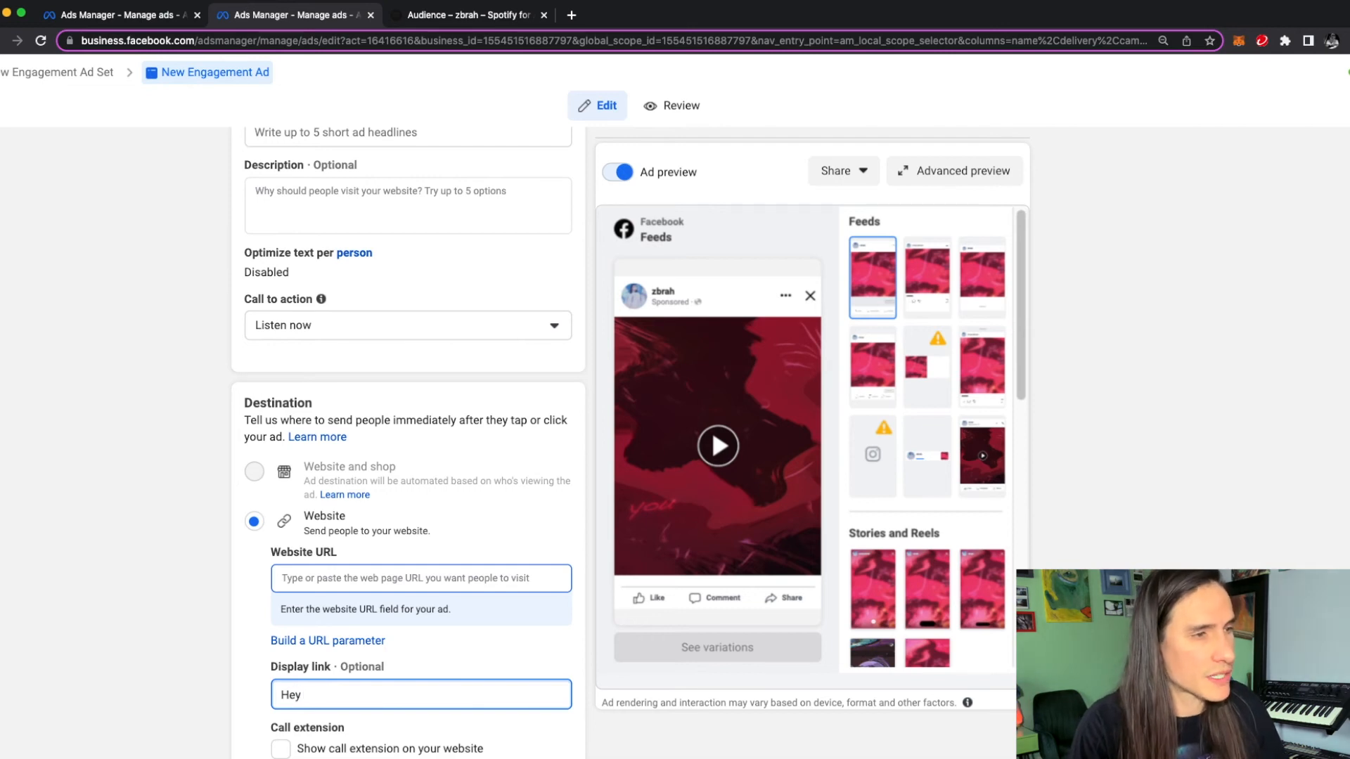
{"action": "key", "text": "BackSpace"}
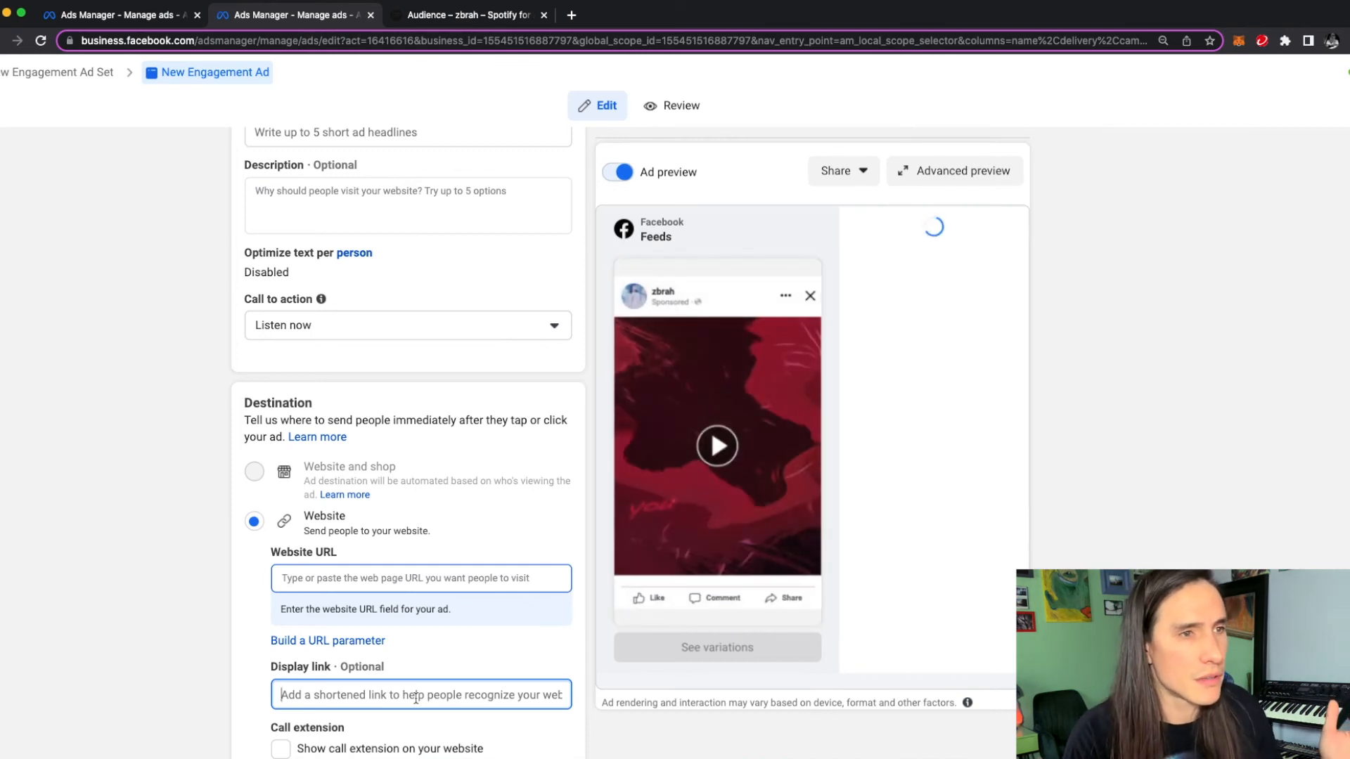
Step: Review the ad's remaining destination options, languages and tracking sections, and return to its ad setup section
{"action": "scroll", "coordinate": [407, 675], "scroll_direction": "down", "scroll_amount": 2}
{"action": "scroll", "coordinate": [408, 676], "scroll_direction": "down", "scroll_amount": 6}
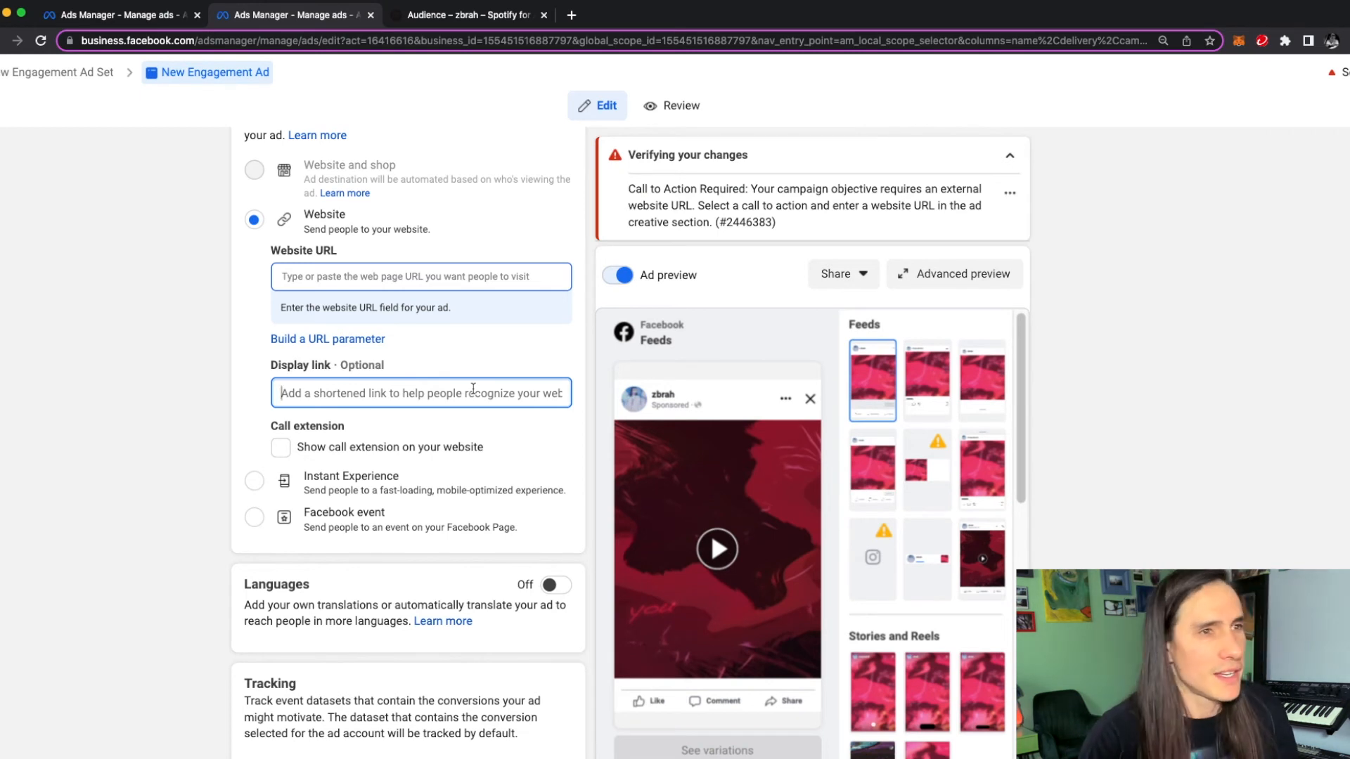
{"action": "scroll", "coordinate": [482, 490], "scroll_direction": "down", "scroll_amount": 2}
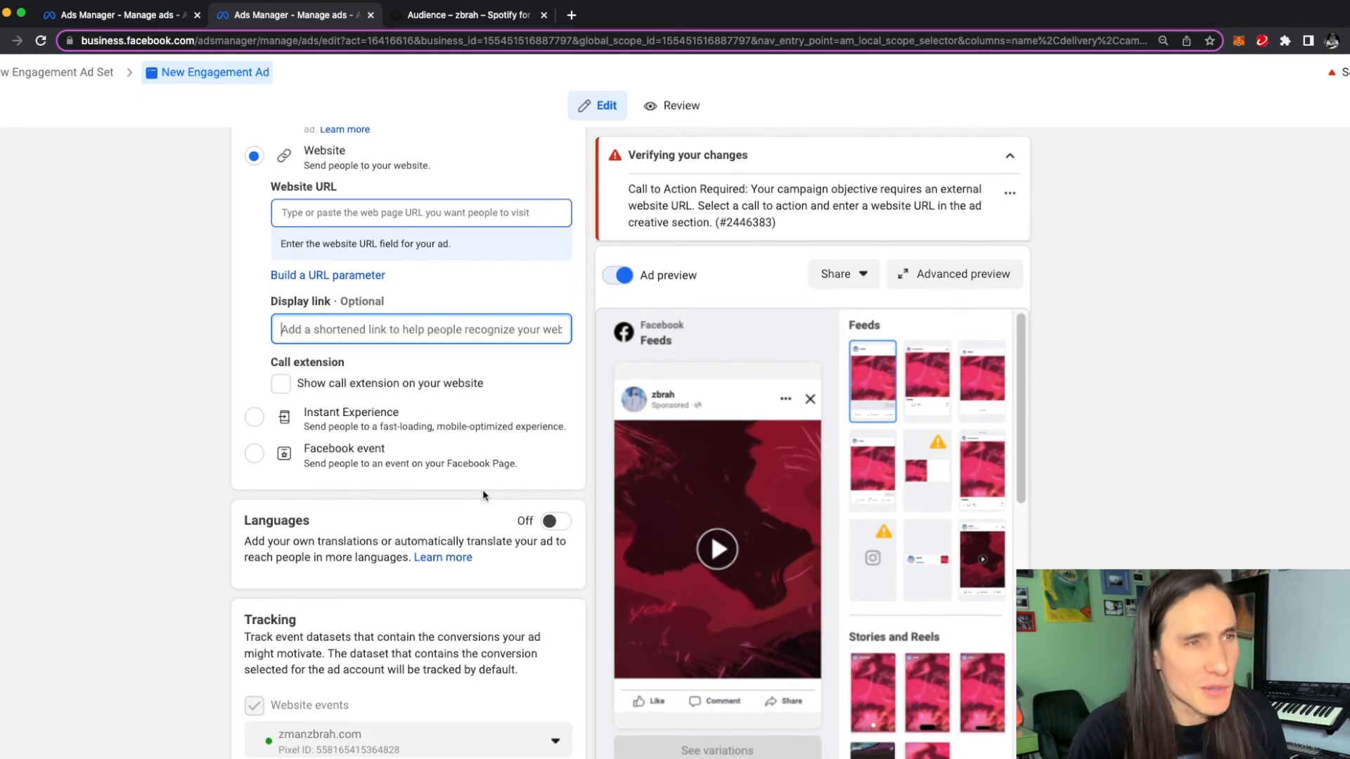
{"action": "scroll", "coordinate": [482, 495], "scroll_direction": "down", "scroll_amount": 2}
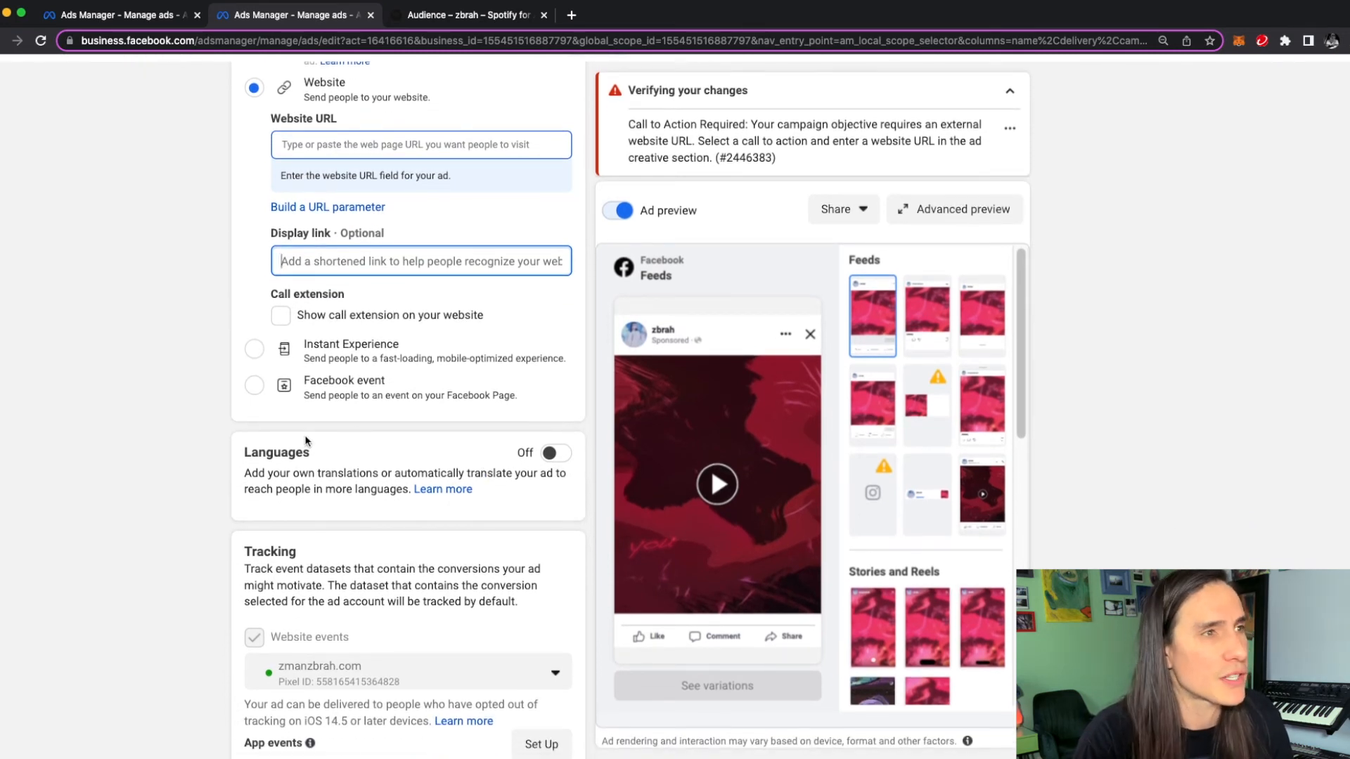
{"action": "scroll", "coordinate": [397, 310], "scroll_direction": "down", "scroll_amount": 5}
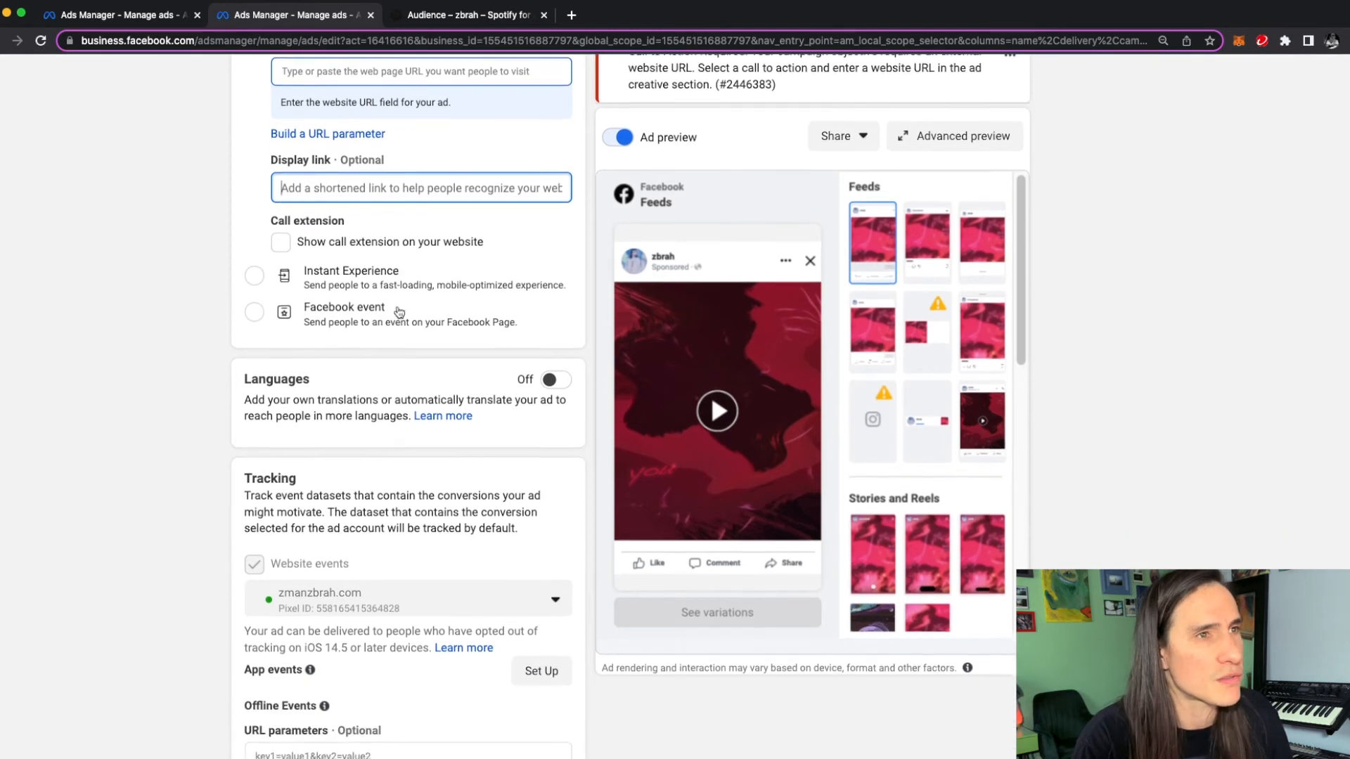
{"action": "scroll", "coordinate": [397, 311], "scroll_direction": "up", "scroll_amount": 15}
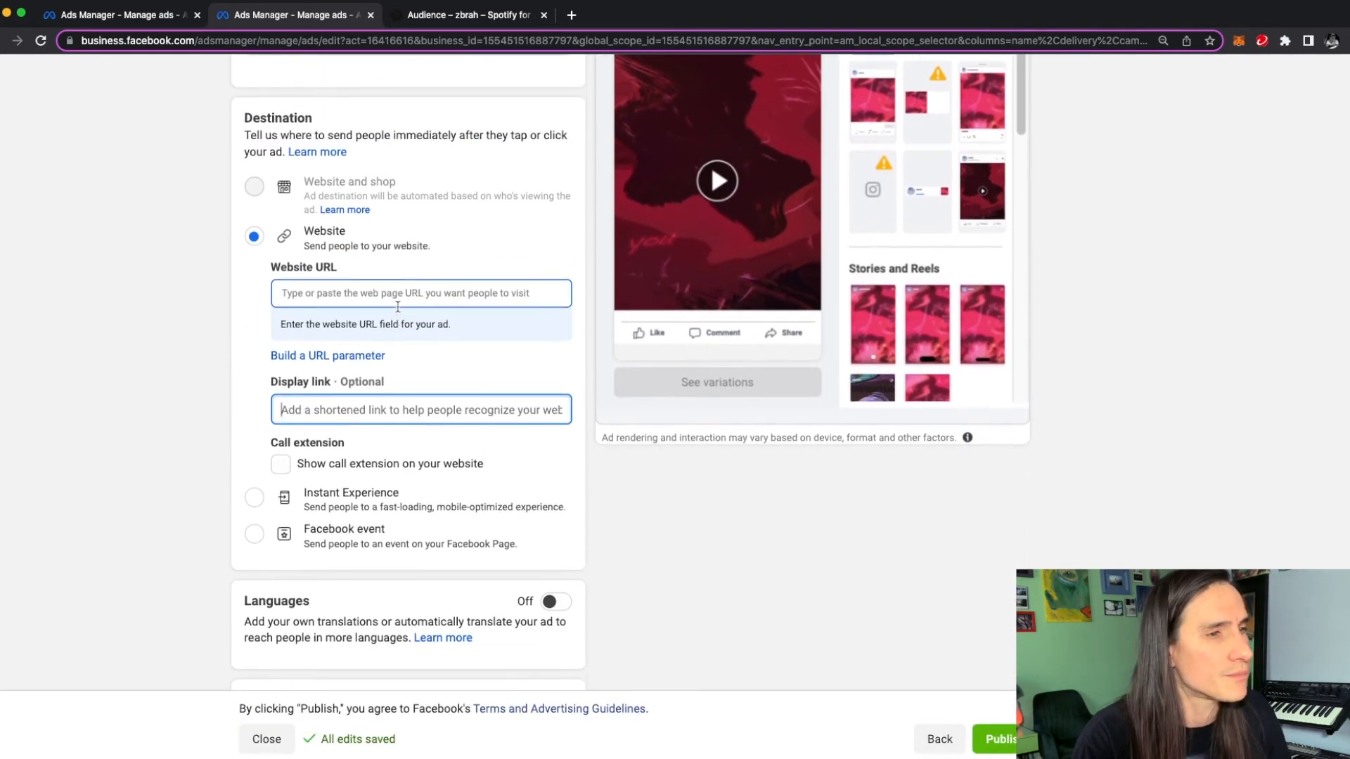
{"action": "scroll", "coordinate": [904, 588], "scroll_direction": "up", "scroll_amount": 10}
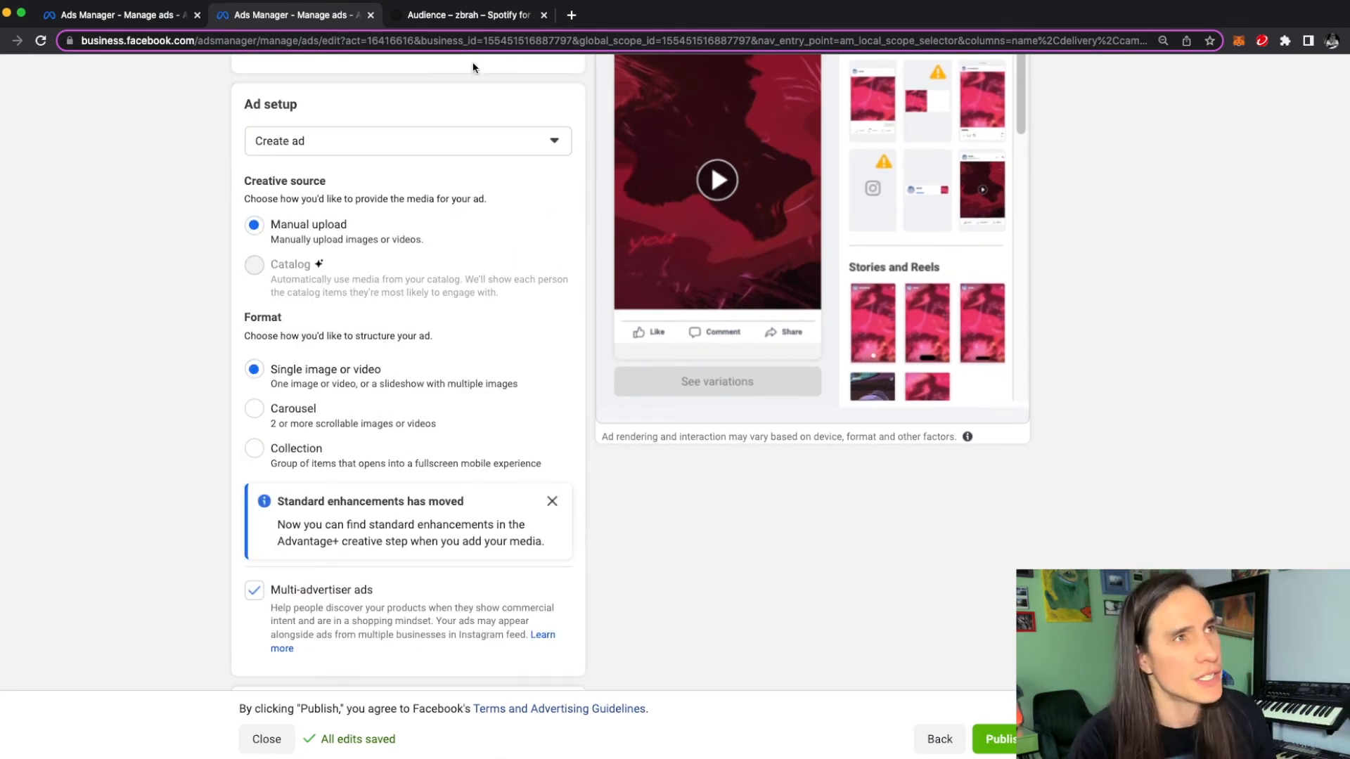
Step: Switch to Spotify for Artists and go from the audience demographics to the artist's list of songs
{"action": "left_click", "coordinate": [464, 15]}
{"action": "scroll", "coordinate": [478, 284], "scroll_direction": "down", "scroll_amount": 5}
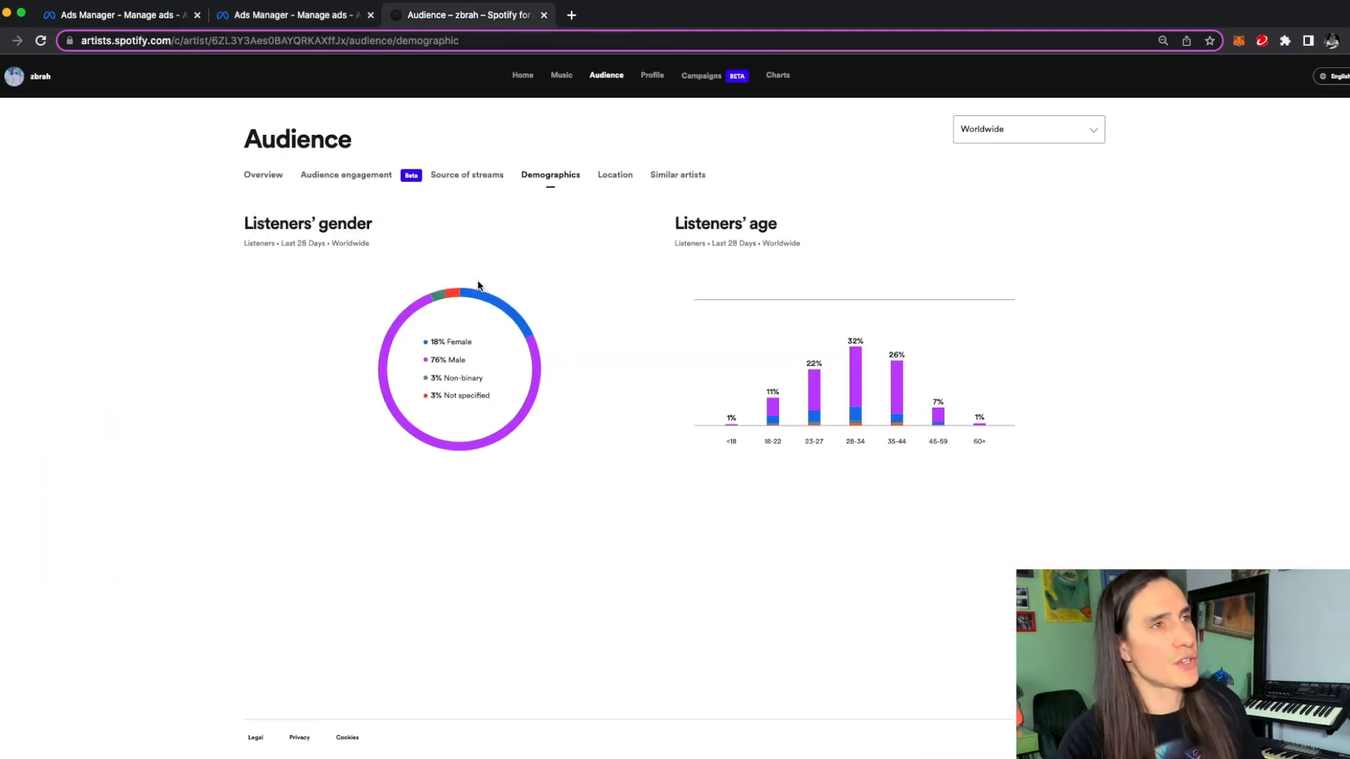
{"action": "scroll", "coordinate": [478, 285], "scroll_direction": "up", "scroll_amount": 3}
{"action": "scroll", "coordinate": [478, 285], "scroll_direction": "up", "scroll_amount": 3}
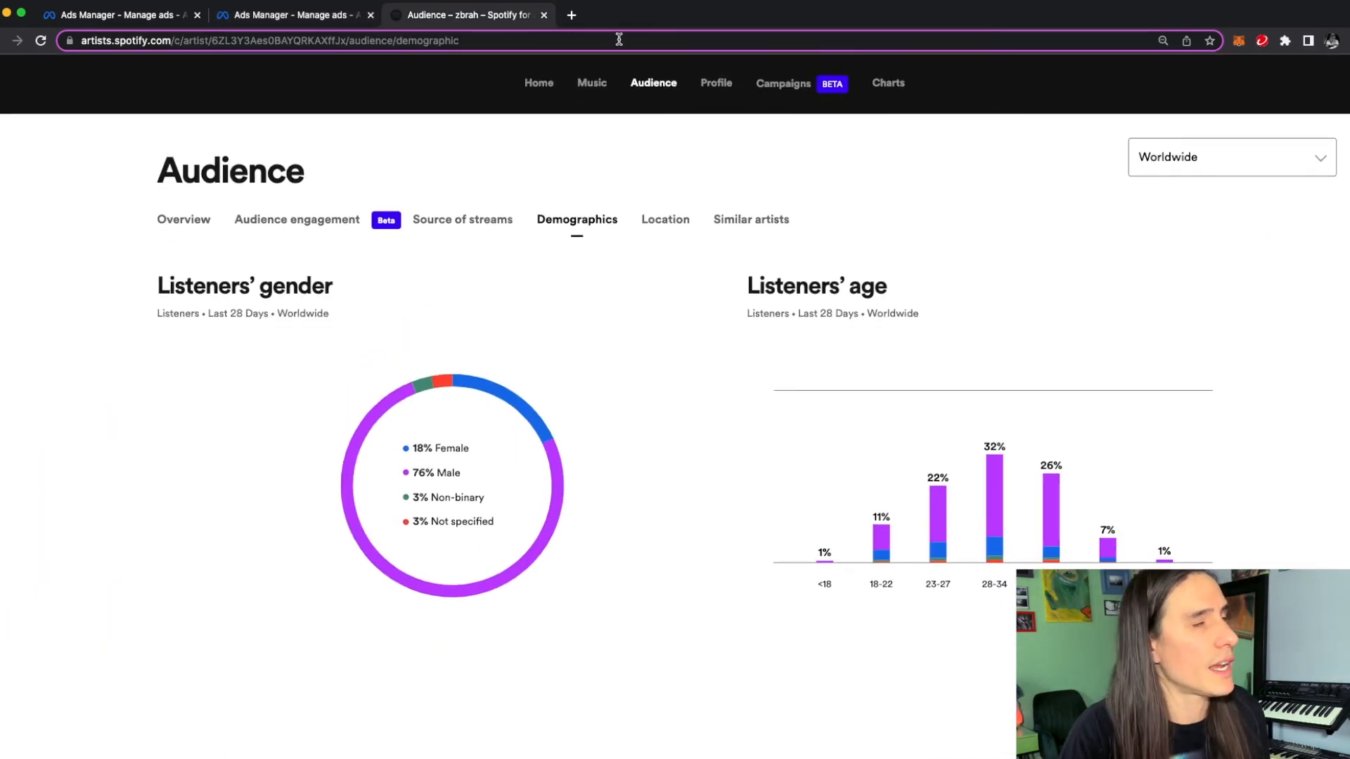
{"action": "left_click", "coordinate": [592, 85]}
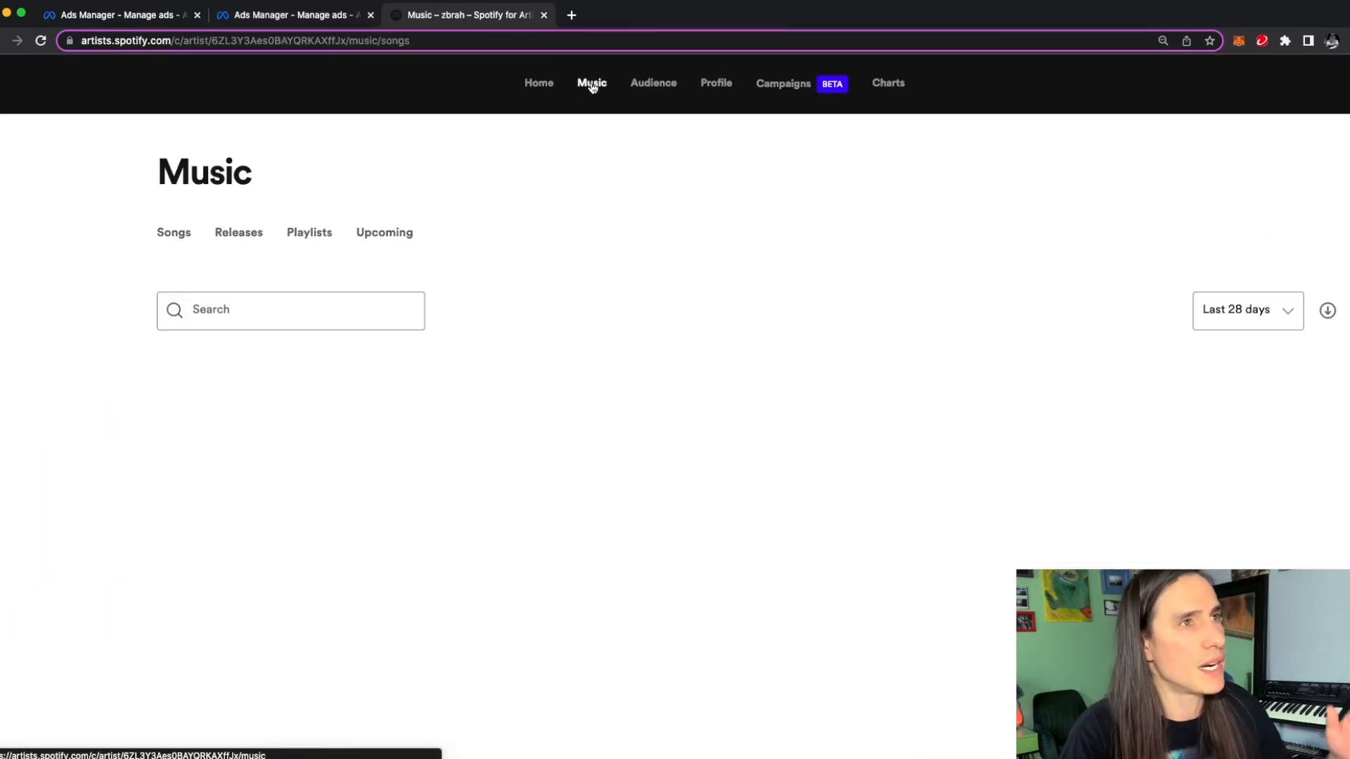
{"action": "scroll", "coordinate": [538, 367], "scroll_direction": "down", "scroll_amount": 2}
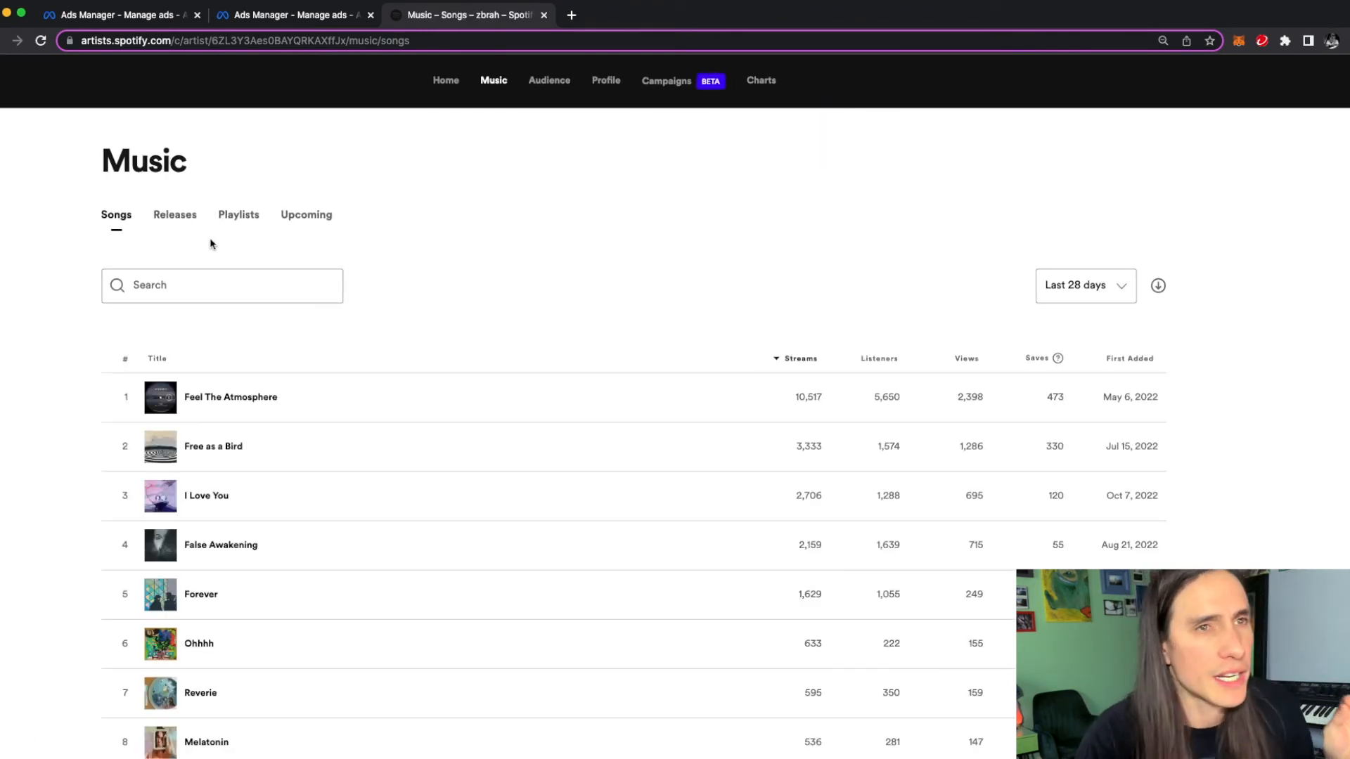
Step: Browse the artist's music releases and open the stats of the False Awakening single
{"action": "left_click", "coordinate": [191, 222]}
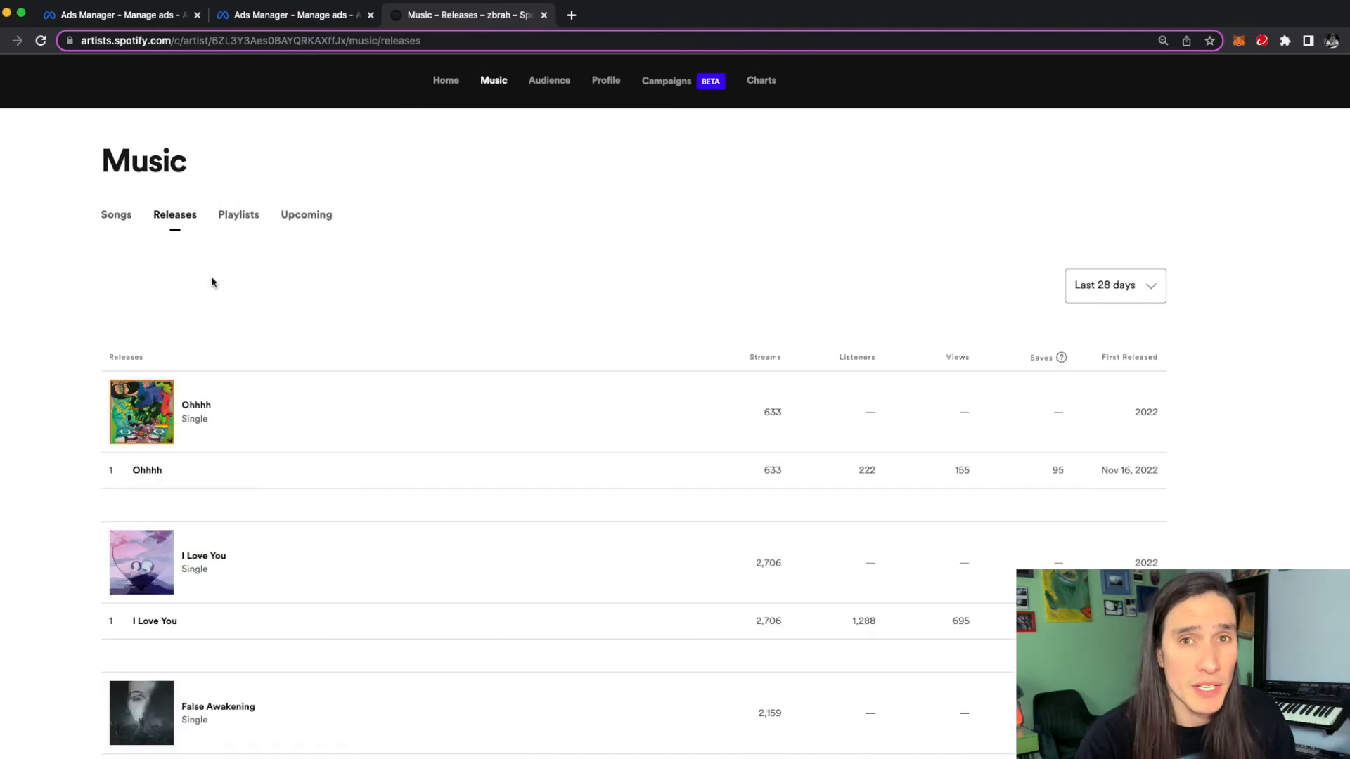
{"action": "scroll", "coordinate": [213, 282], "scroll_direction": "down", "scroll_amount": 2}
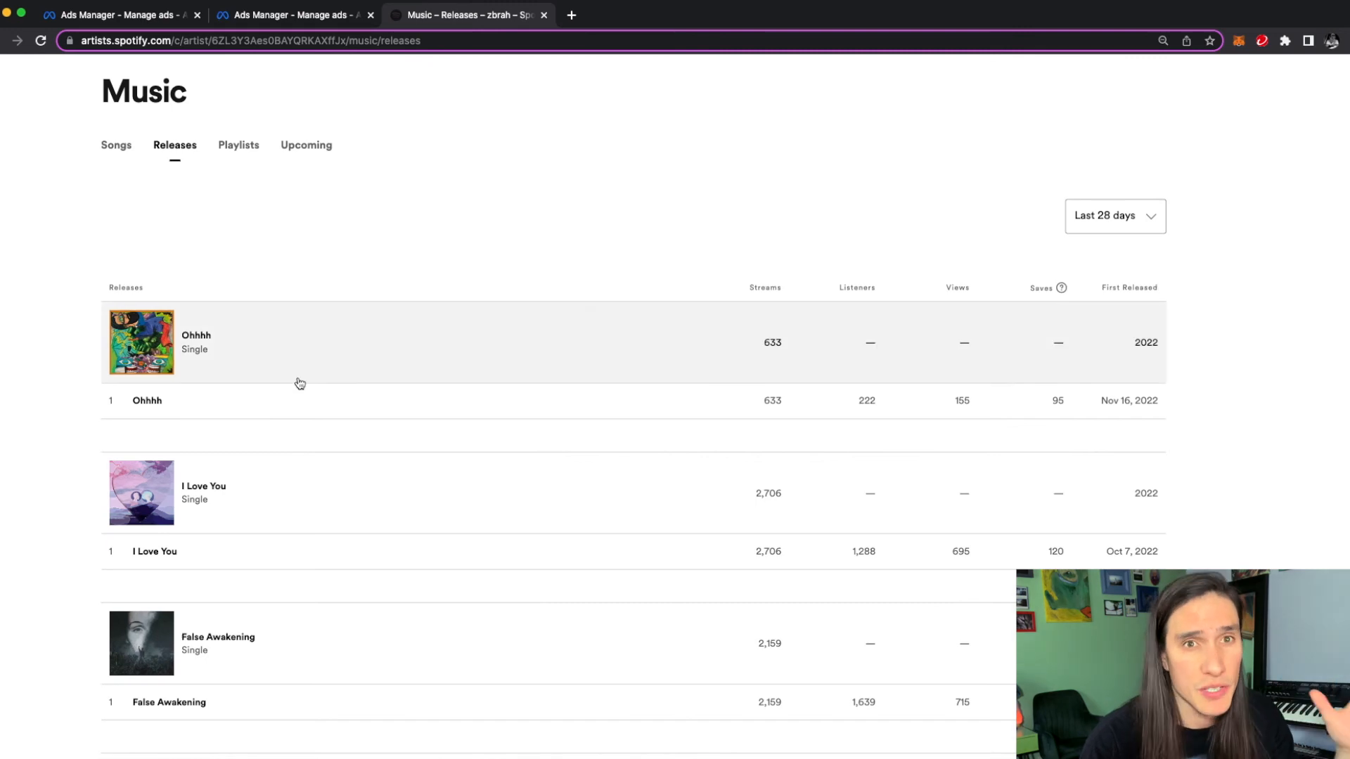
{"action": "scroll", "coordinate": [396, 497], "scroll_direction": "down", "scroll_amount": 1}
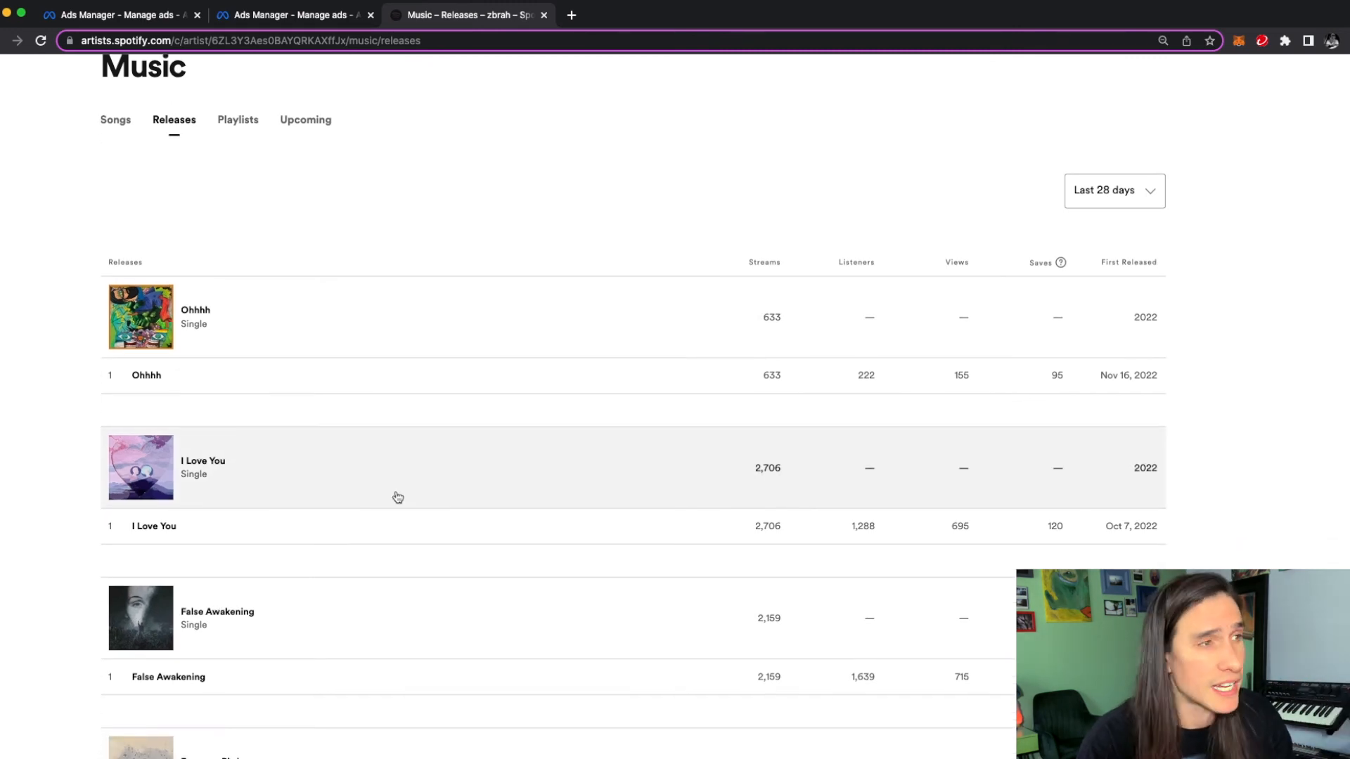
{"action": "scroll", "coordinate": [398, 498], "scroll_direction": "down", "scroll_amount": 2}
{"action": "scroll", "coordinate": [398, 498], "scroll_direction": "down", "scroll_amount": 1}
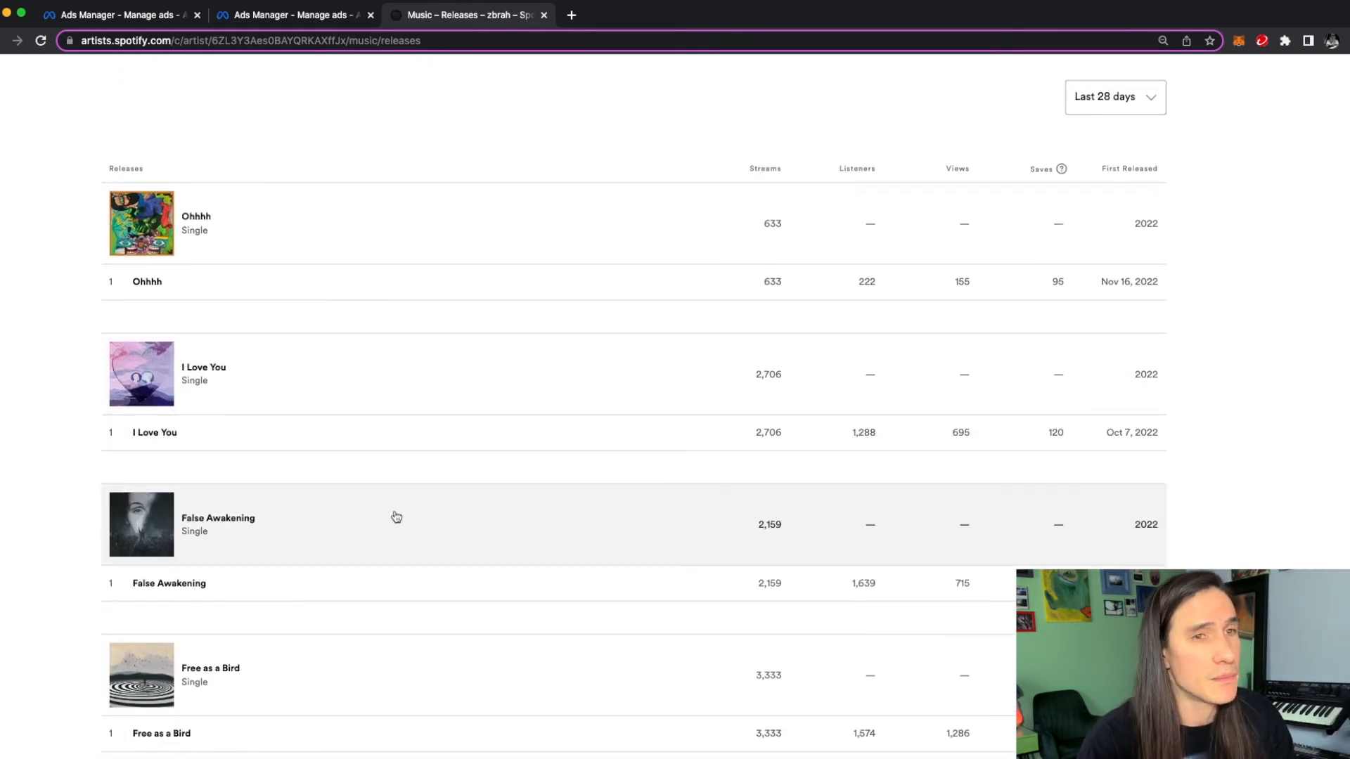
{"action": "left_click", "coordinate": [393, 515]}
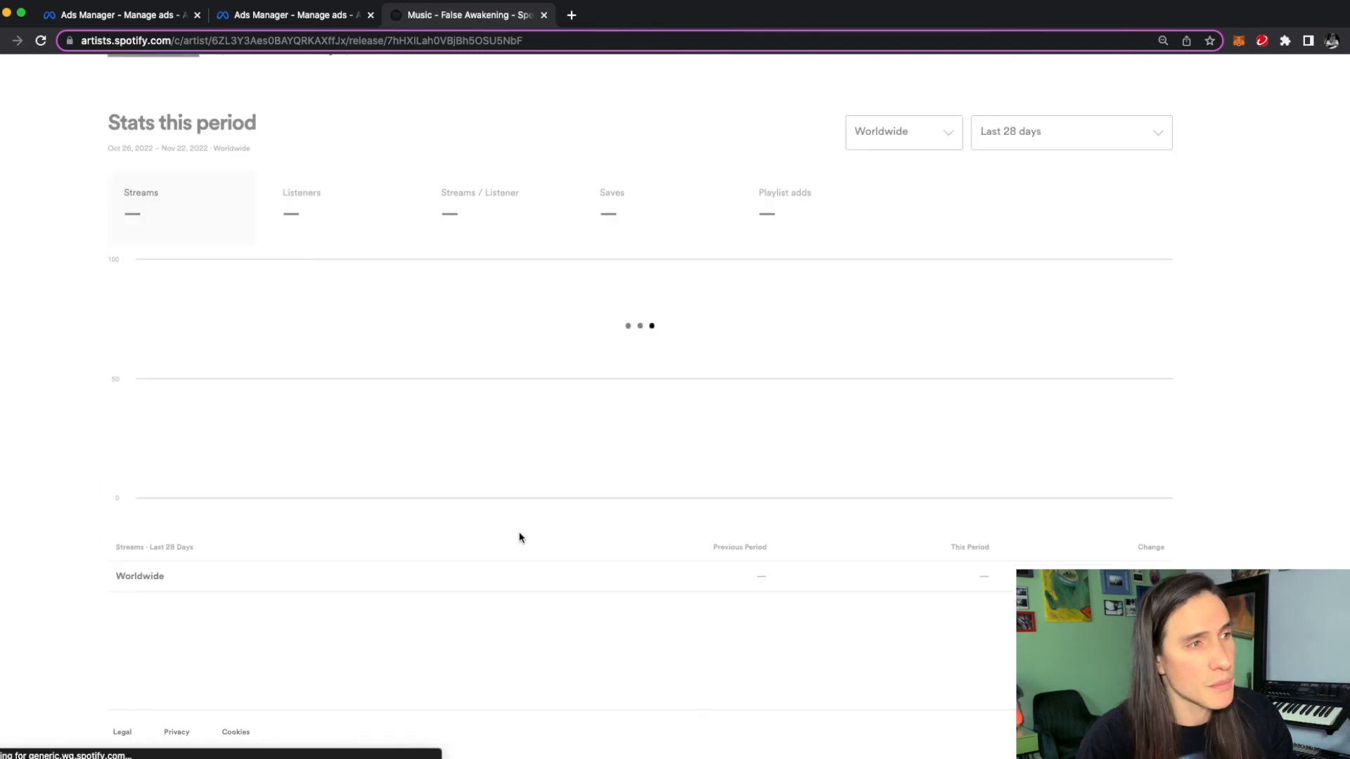
Step: Show the single's stats for the last 12 months and examine the spike in its streams graph up close
{"action": "left_click", "coordinate": [1055, 145]}
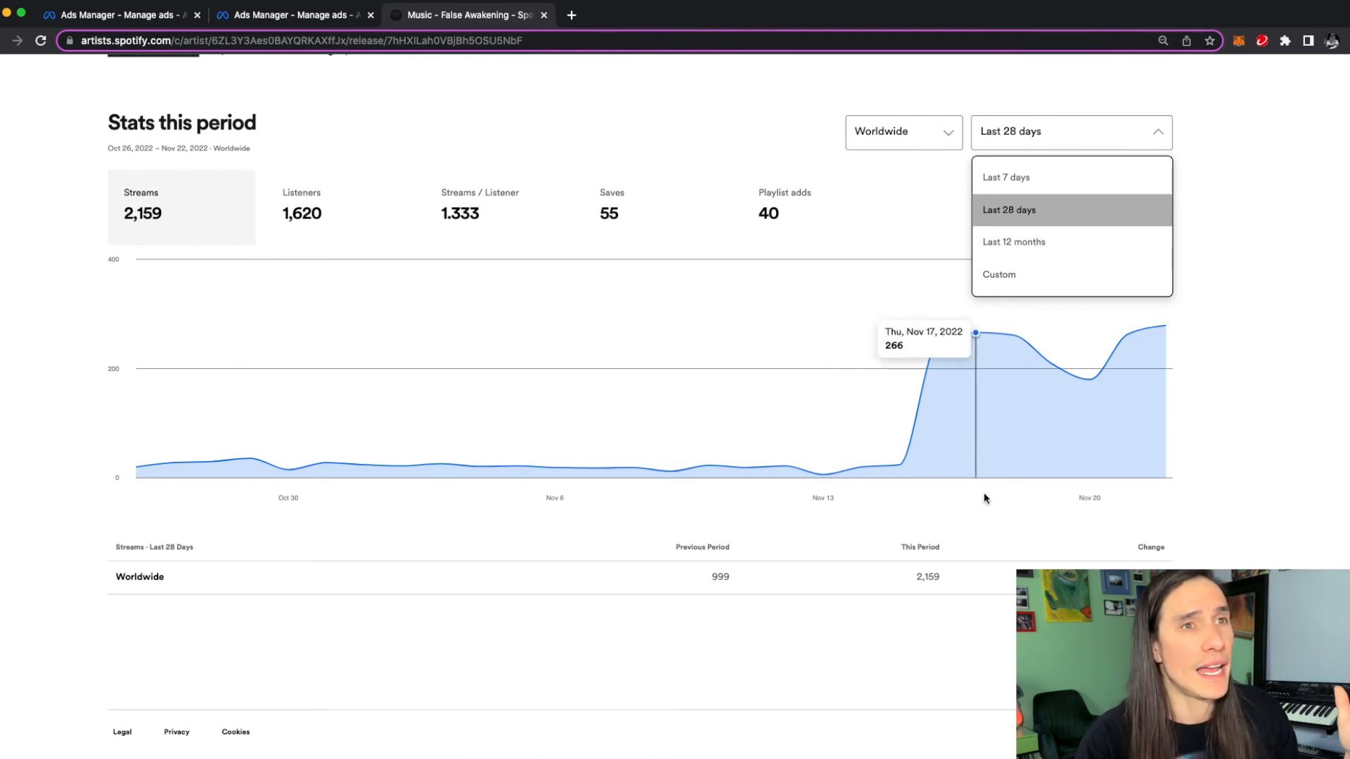
{"action": "left_click", "coordinate": [1027, 243]}
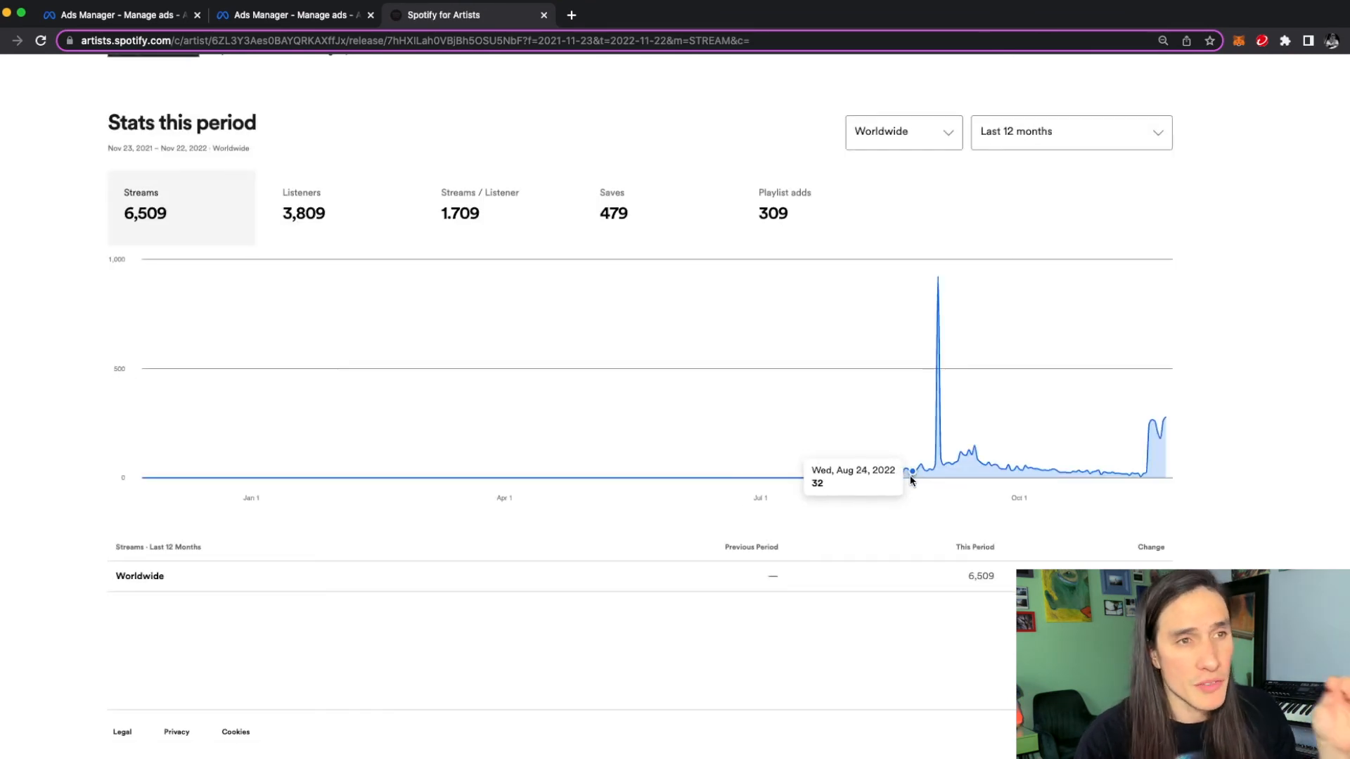
{"action": "scroll", "coordinate": [917, 474], "scroll_direction": "up", "scroll_amount": 5}
{"action": "scroll", "coordinate": [918, 474], "scroll_direction": "right", "scroll_amount": 3}
{"action": "scroll", "coordinate": [918, 474], "scroll_direction": "up", "scroll_amount": 2}
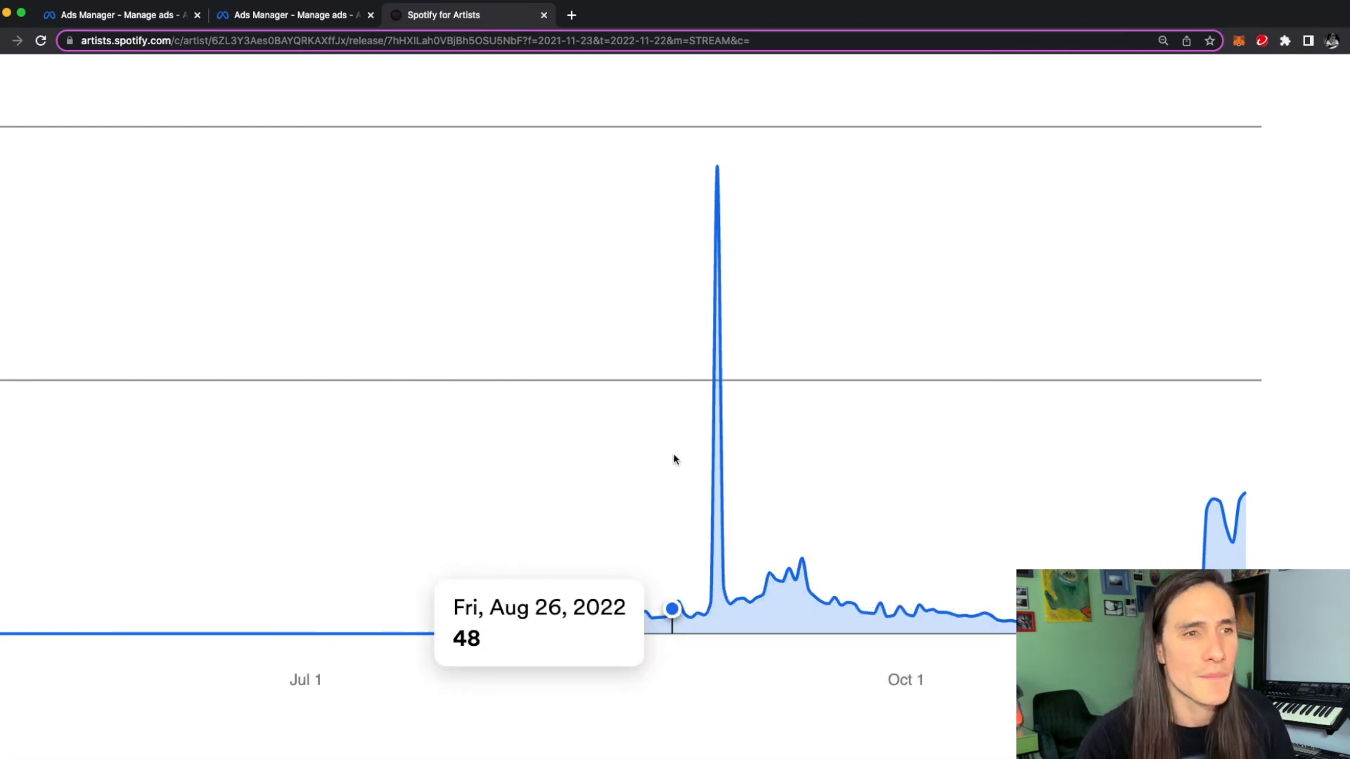
{"action": "scroll", "coordinate": [674, 478], "scroll_direction": "down", "scroll_amount": 3}
{"action": "scroll", "coordinate": [673, 476], "scroll_direction": "left", "scroll_amount": 5}
{"action": "scroll", "coordinate": [673, 476], "scroll_direction": "down", "scroll_amount": 3}
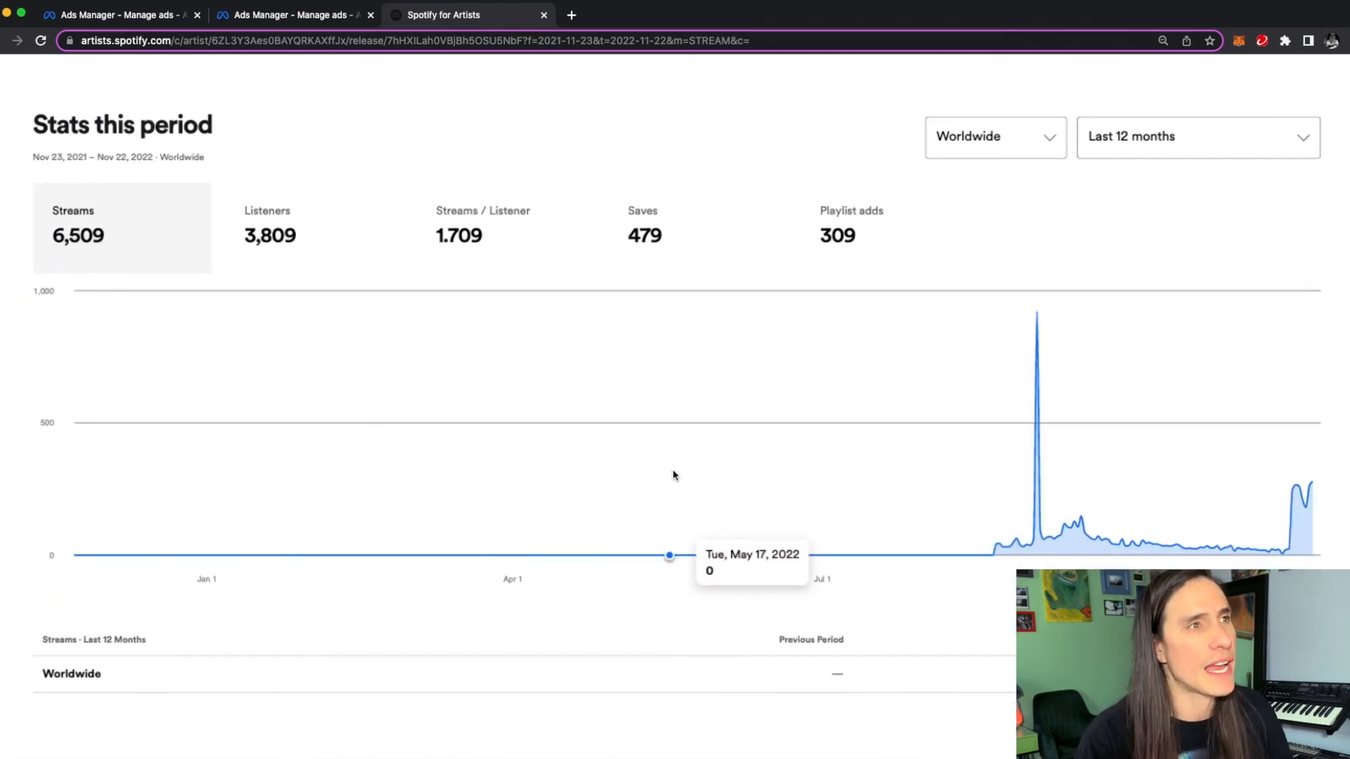
Step: Review the single's 12-month streams, listeners, saves and playlist adds along with its release details
{"action": "scroll", "coordinate": [673, 476], "scroll_direction": "left", "scroll_amount": 2}
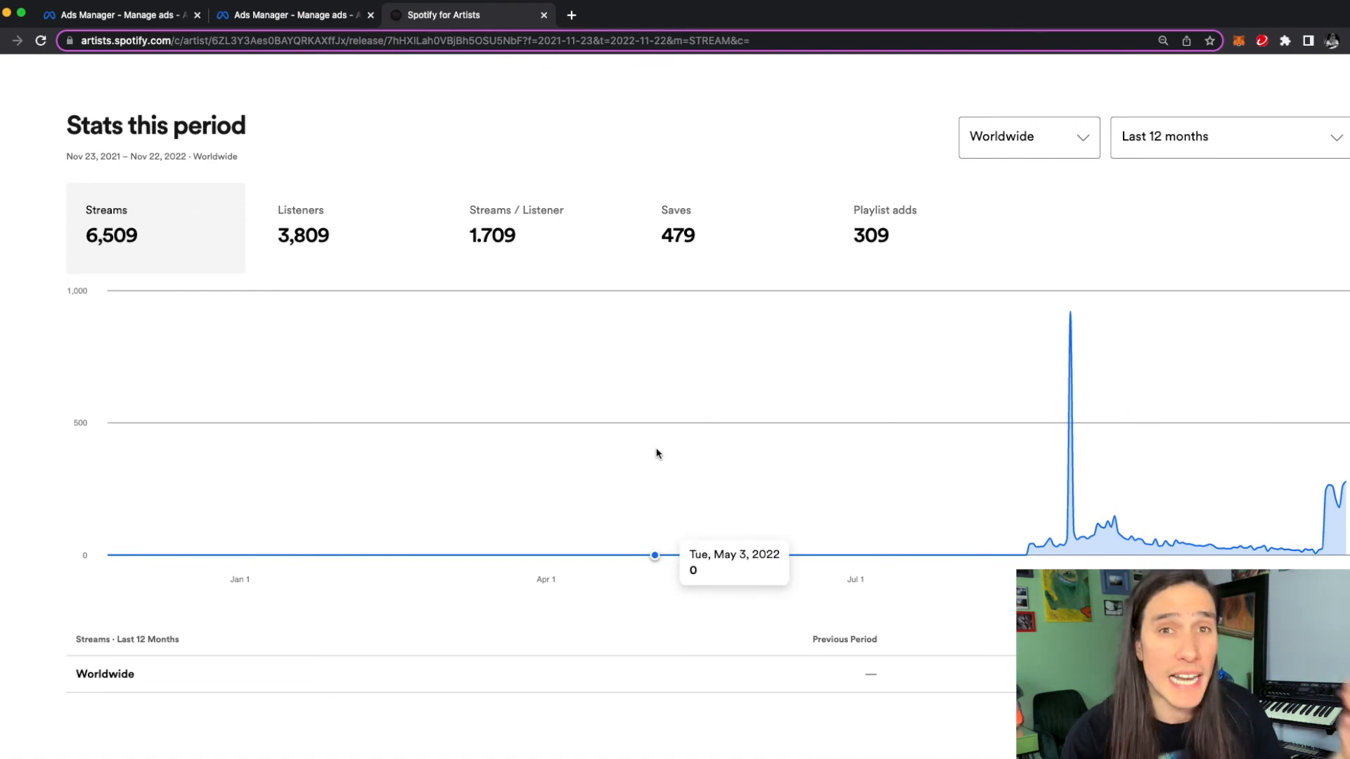
{"action": "scroll", "coordinate": [656, 454], "scroll_direction": "right", "scroll_amount": 2}
{"action": "scroll", "coordinate": [657, 453], "scroll_direction": "up", "scroll_amount": 1}
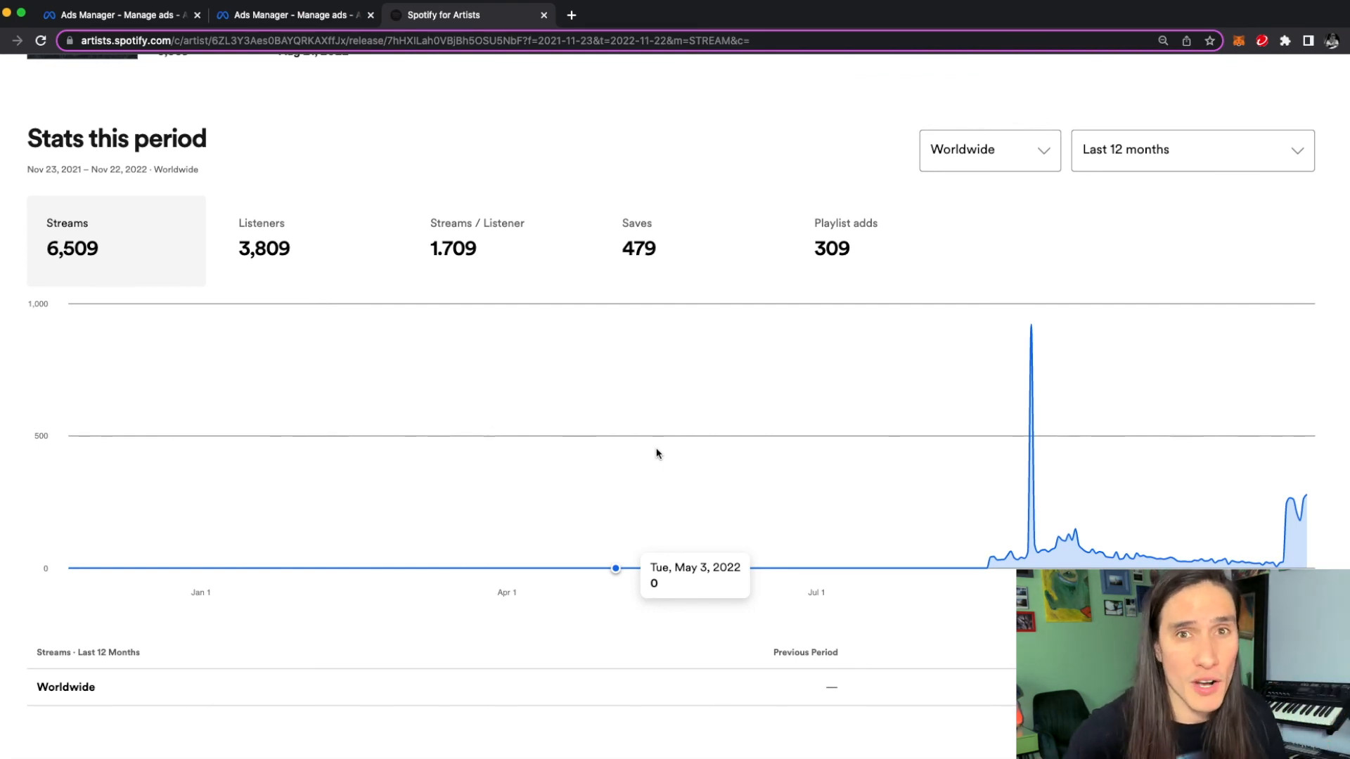
{"action": "scroll", "coordinate": [639, 401], "scroll_direction": "up", "scroll_amount": 2}
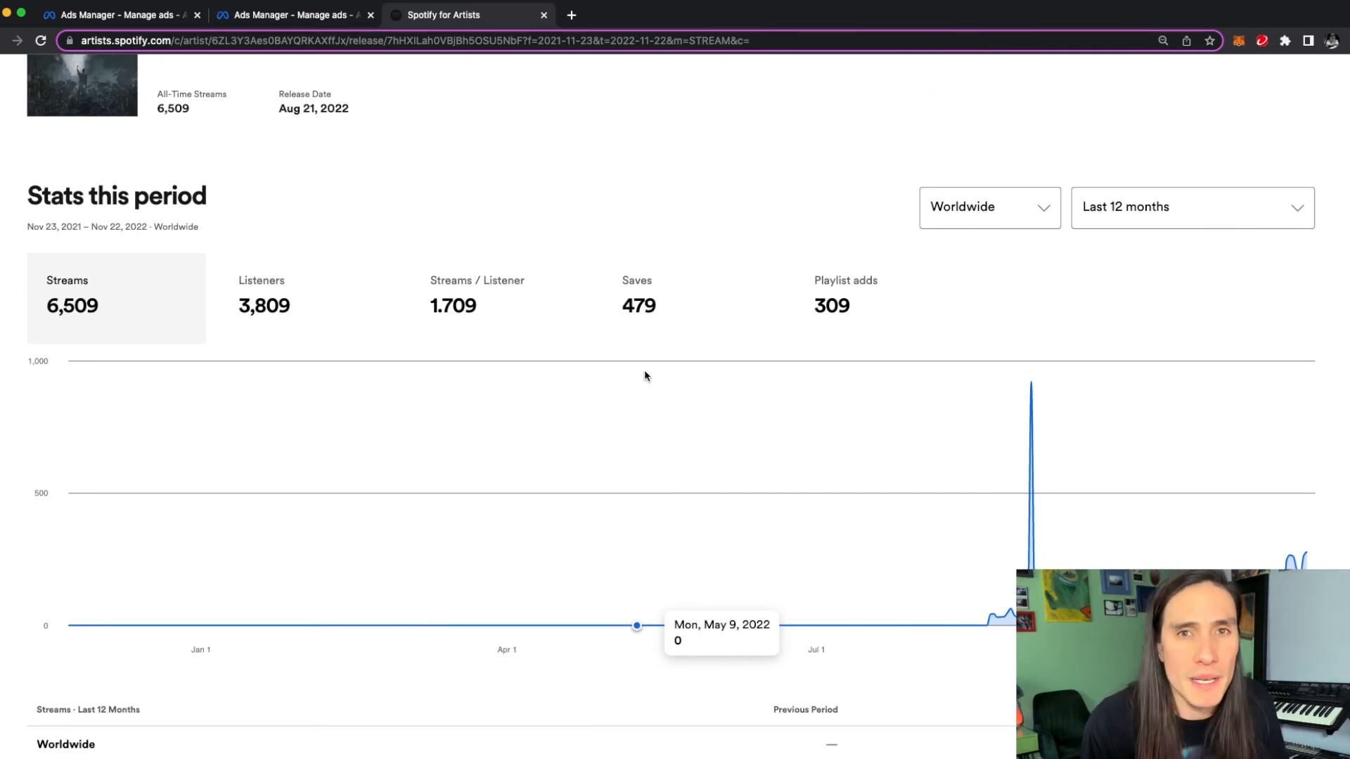
{"action": "scroll", "coordinate": [614, 463], "scroll_direction": "up", "scroll_amount": 4}
{"action": "scroll", "coordinate": [617, 468], "scroll_direction": "down", "scroll_amount": 1}
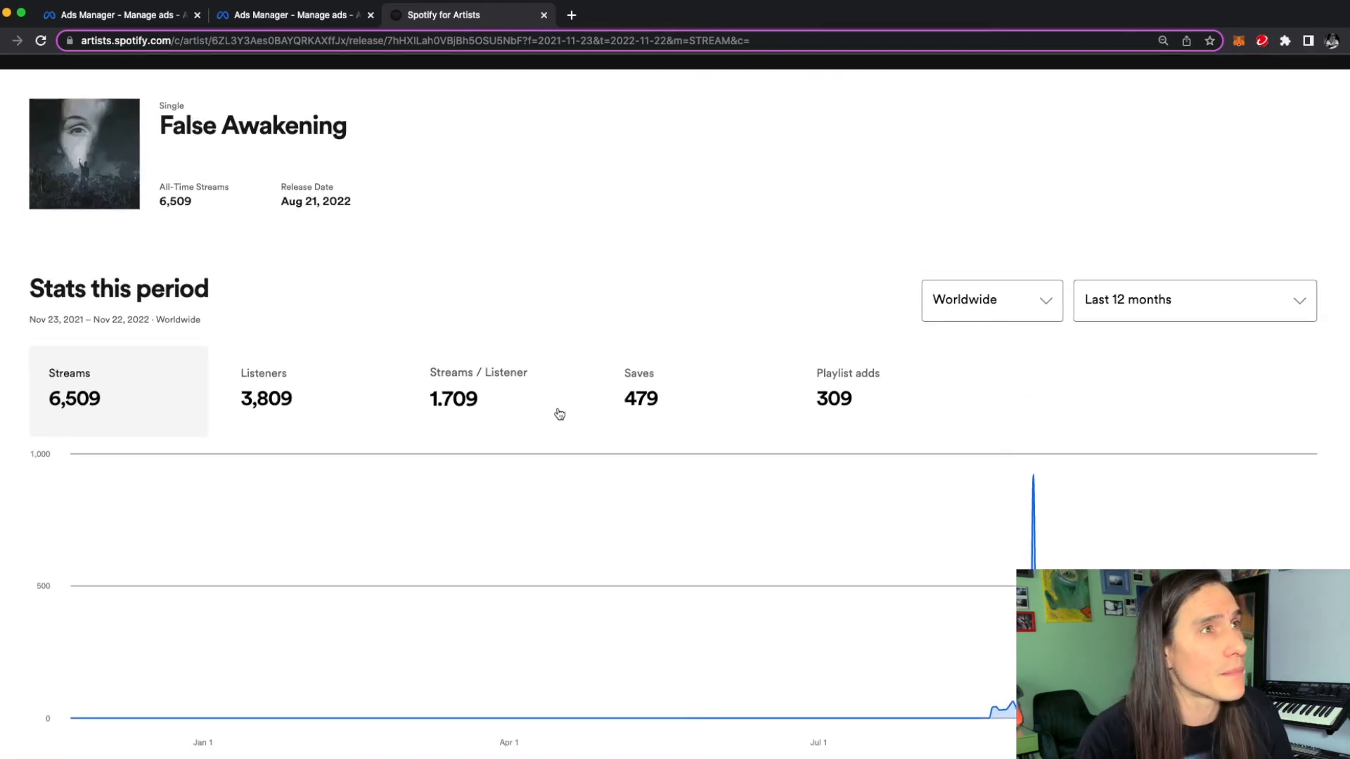